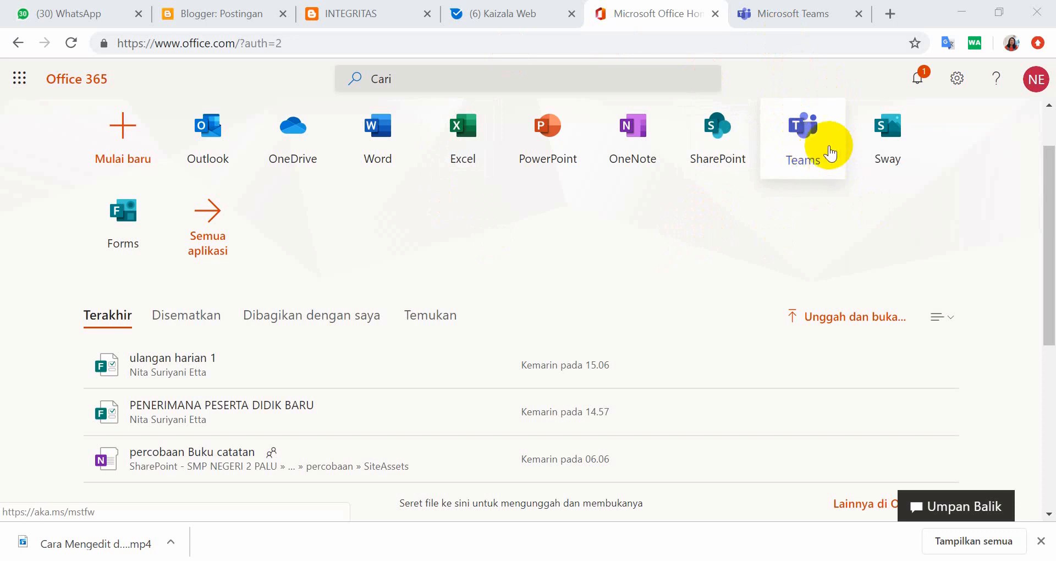
- Switch to Microsoft Teams and open the page for joining or creating a team
{"action": "left_click", "coordinate": [811, 148]}
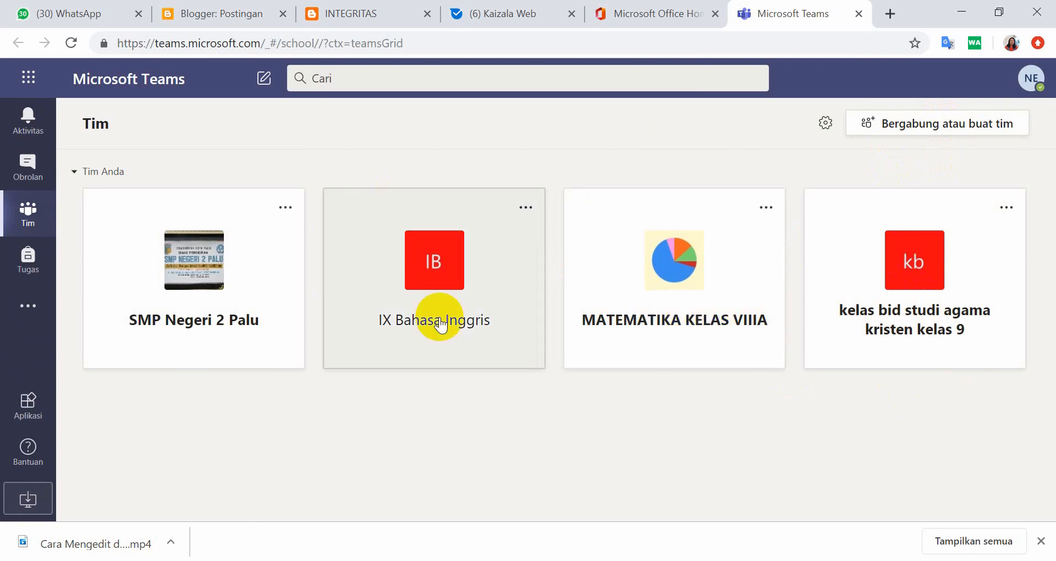
{"action": "left_click", "coordinate": [922, 126]}
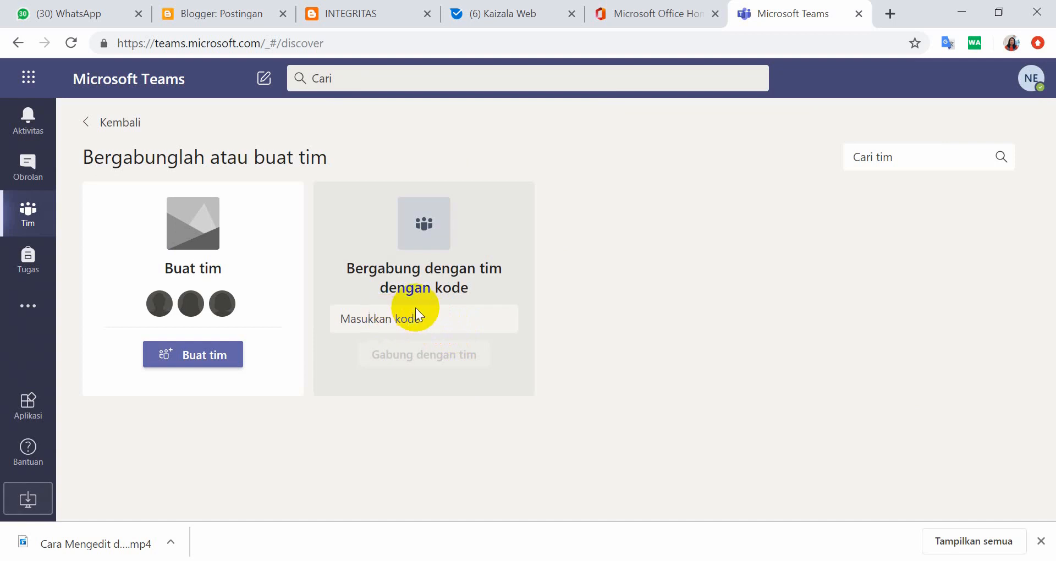
{"action": "left_click", "coordinate": [375, 319]}
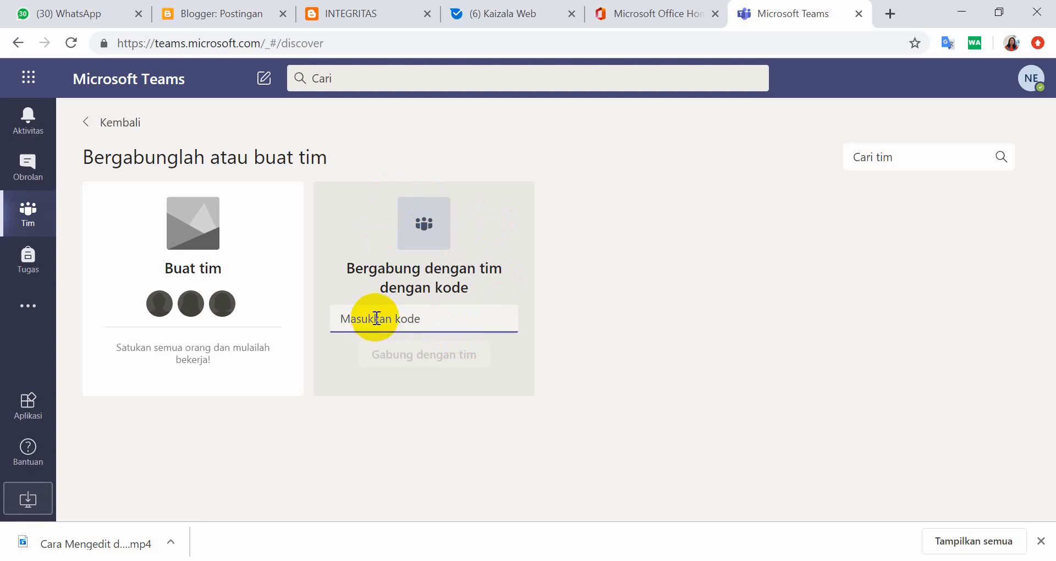
{"action": "type", "text": "g"}
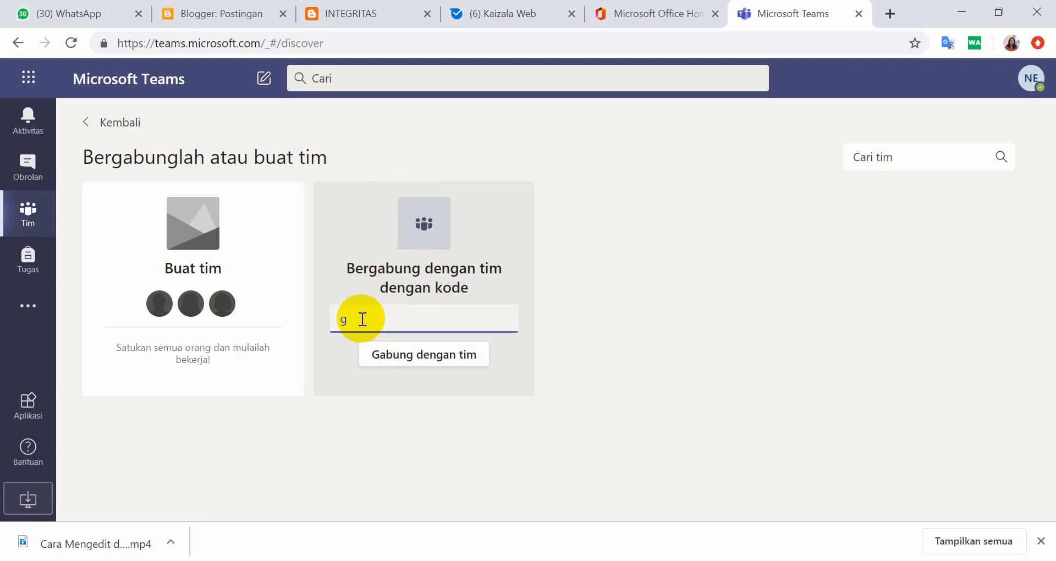
{"action": "key", "text": "BackSpace"}
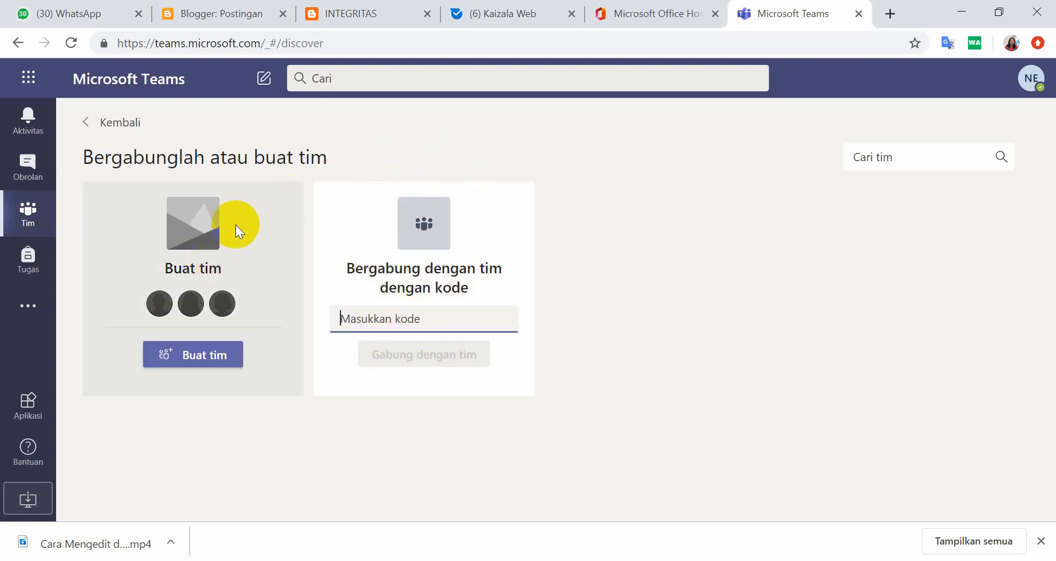
- Create a team of the Kelas type named PPKn XII IPA1, leaving the description empty
{"action": "mouse_move", "coordinate": [269, 238]}
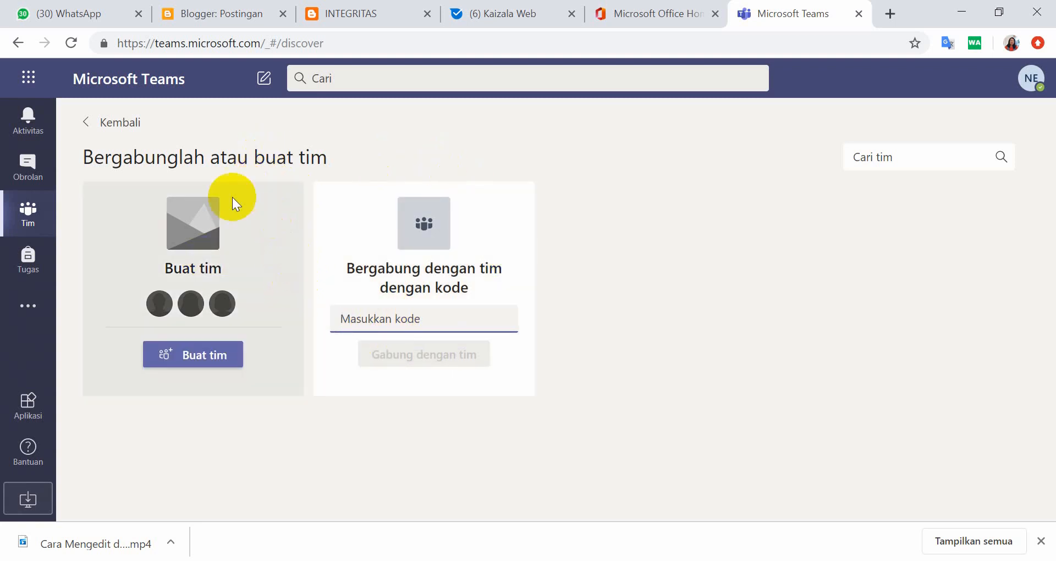
{"action": "left_click", "coordinate": [197, 363]}
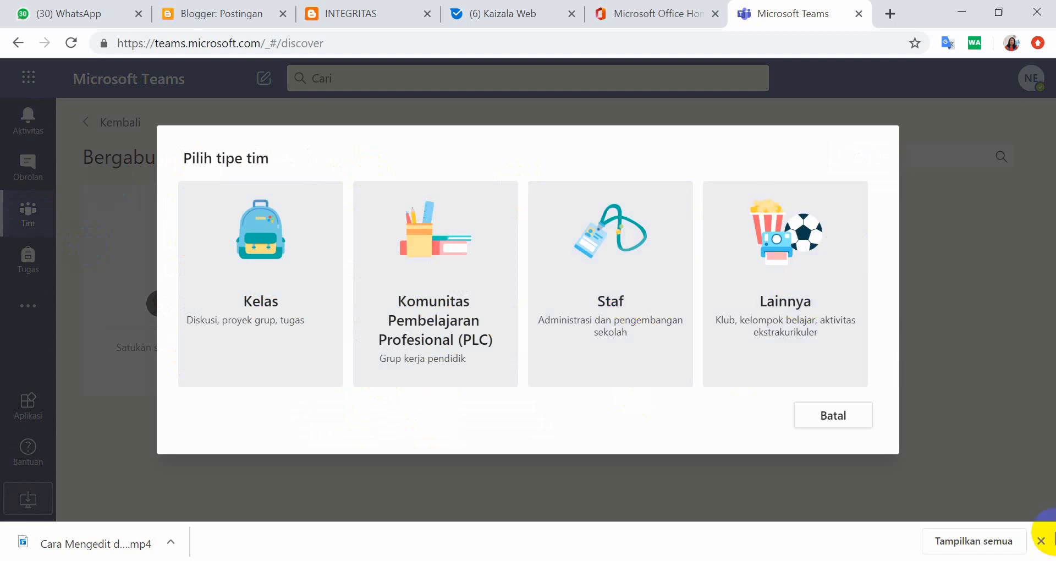
{"action": "left_click", "coordinate": [268, 307]}
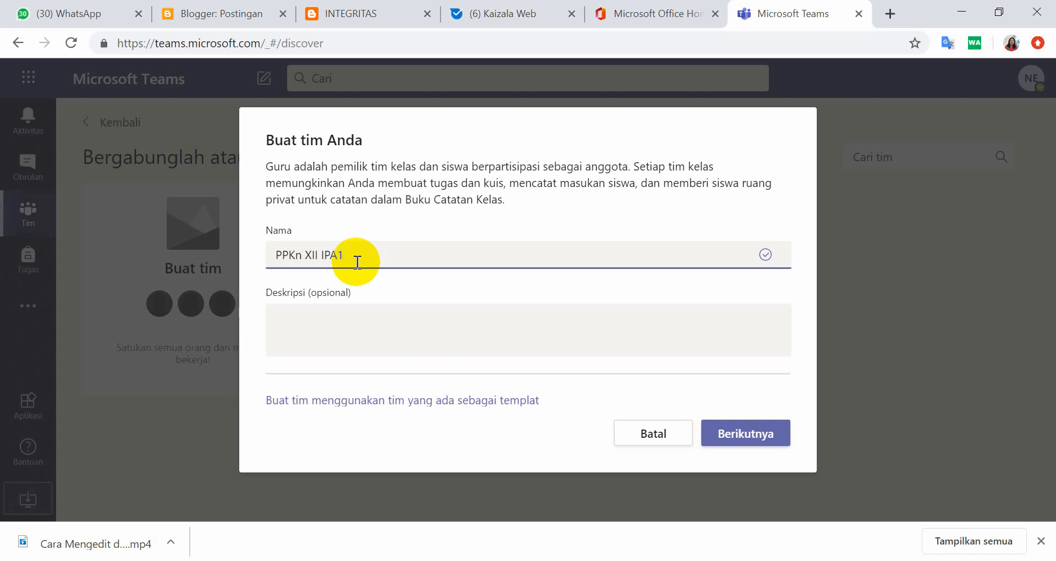
{"action": "left_click", "coordinate": [302, 324]}
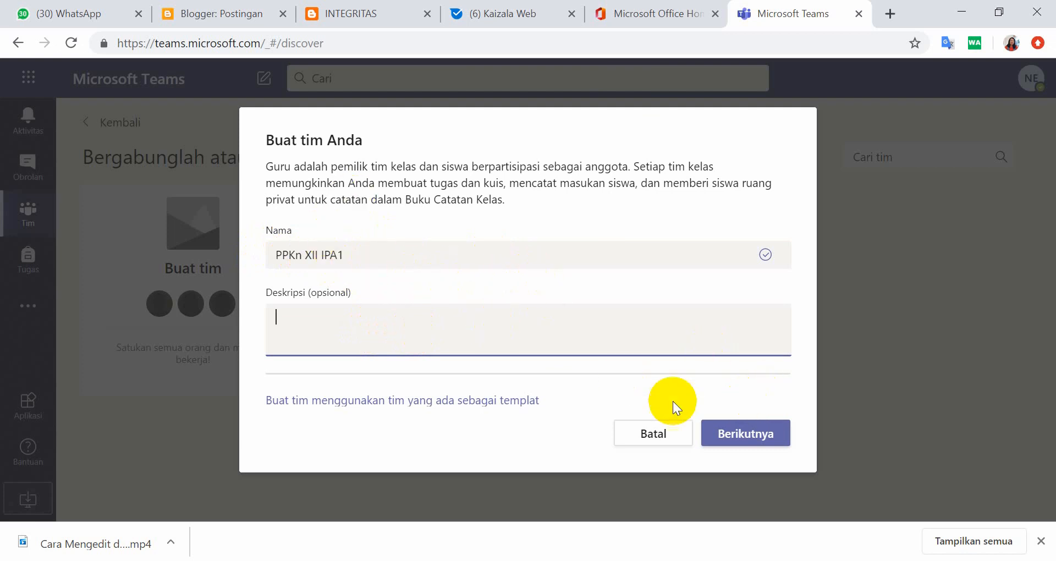
{"action": "left_click", "coordinate": [754, 440]}
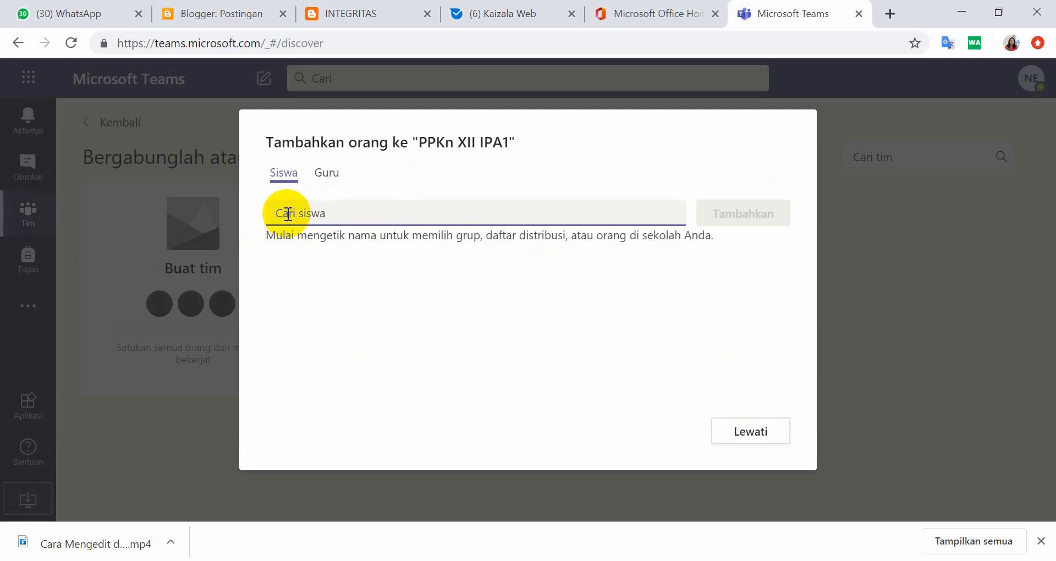
- Add three people as students to the PPKn XII IPA1 team, searching by the initials a, d and e
{"action": "type", "text": "a"}
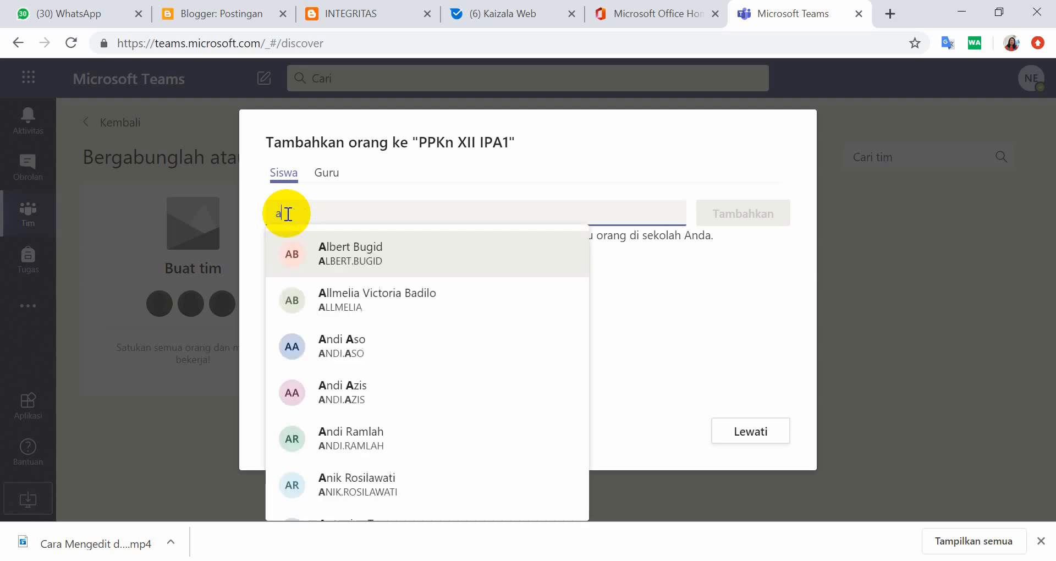
{"action": "left_click", "coordinate": [388, 257]}
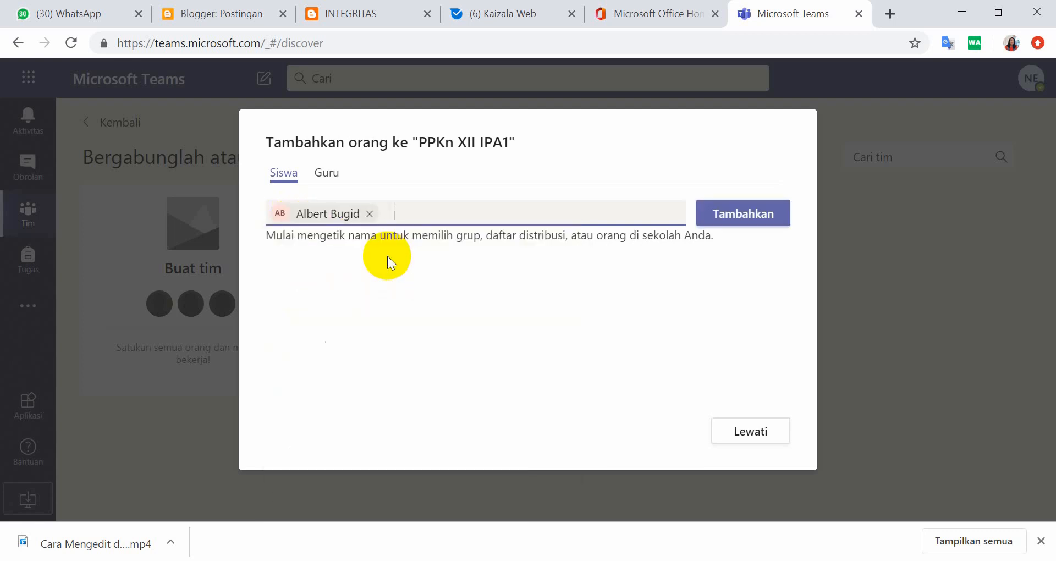
{"action": "type", "text": "d"}
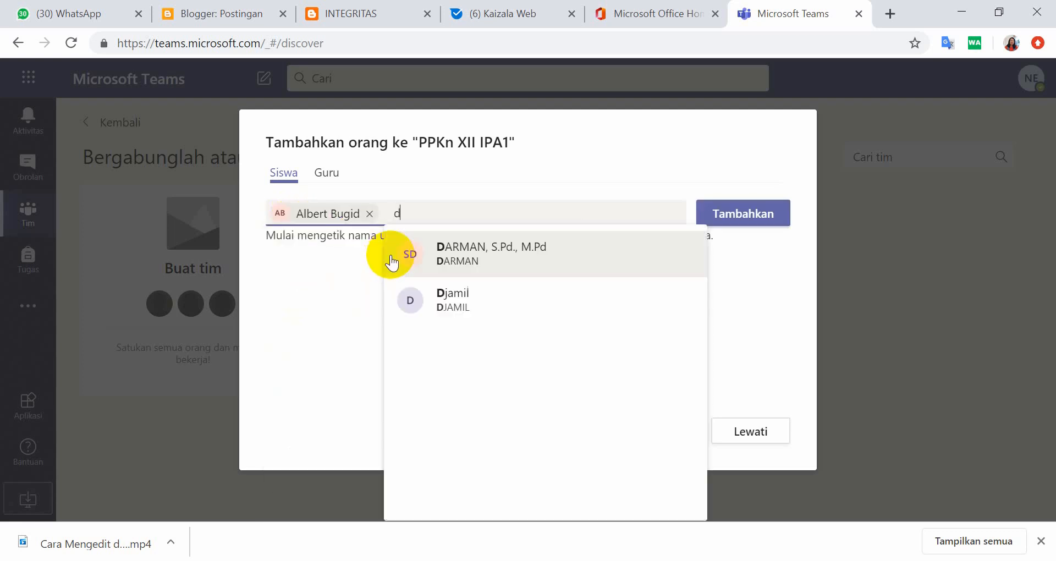
{"action": "left_click", "coordinate": [447, 295]}
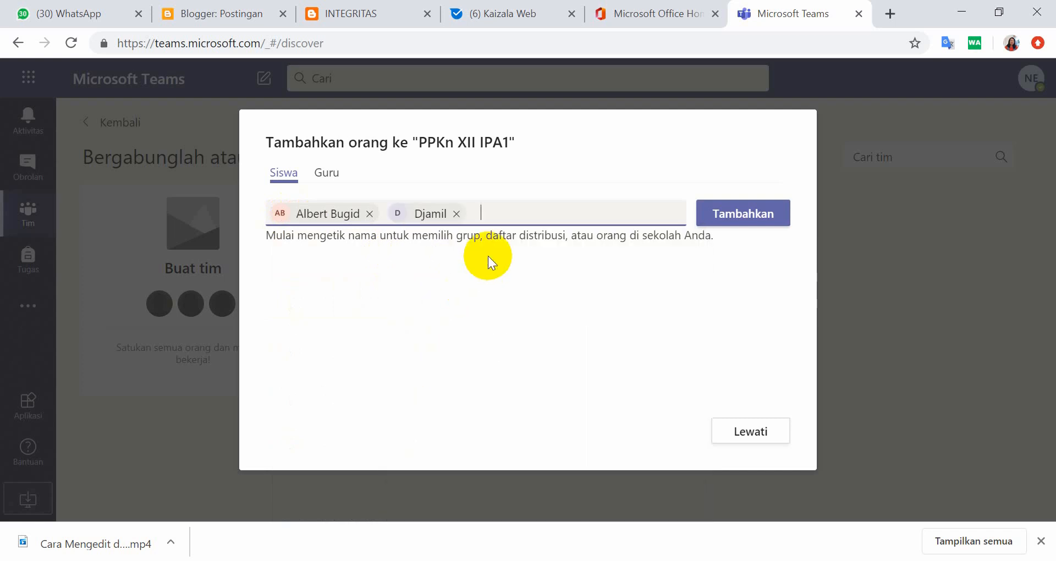
{"action": "type", "text": "e"}
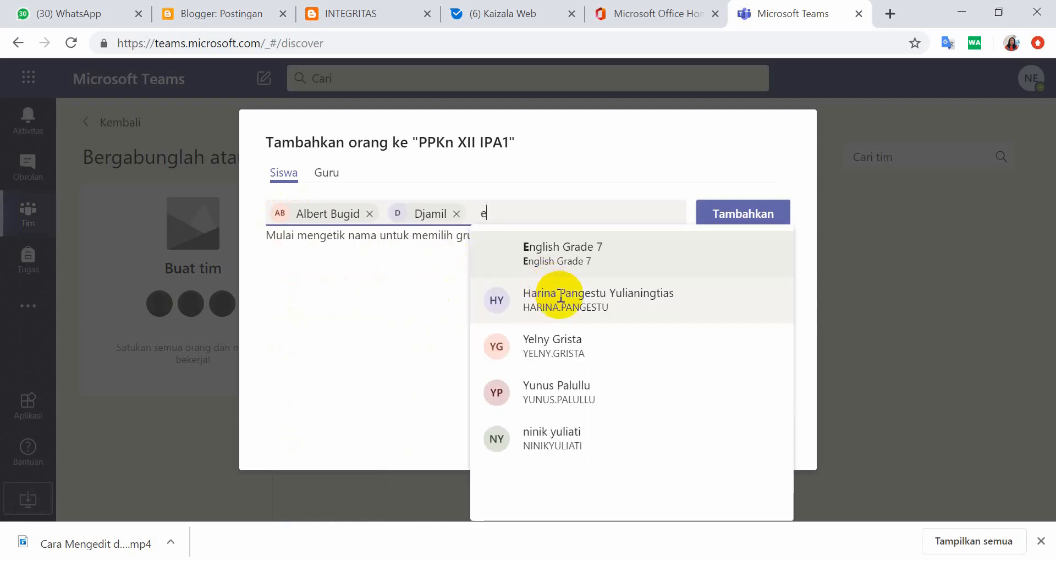
{"action": "left_click", "coordinate": [558, 302]}
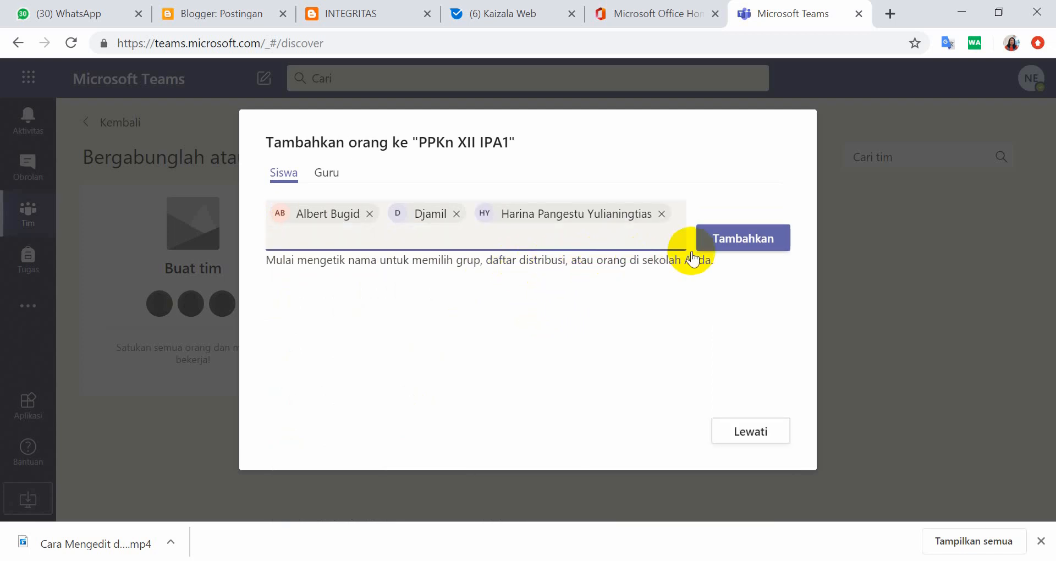
{"action": "left_click", "coordinate": [743, 241]}
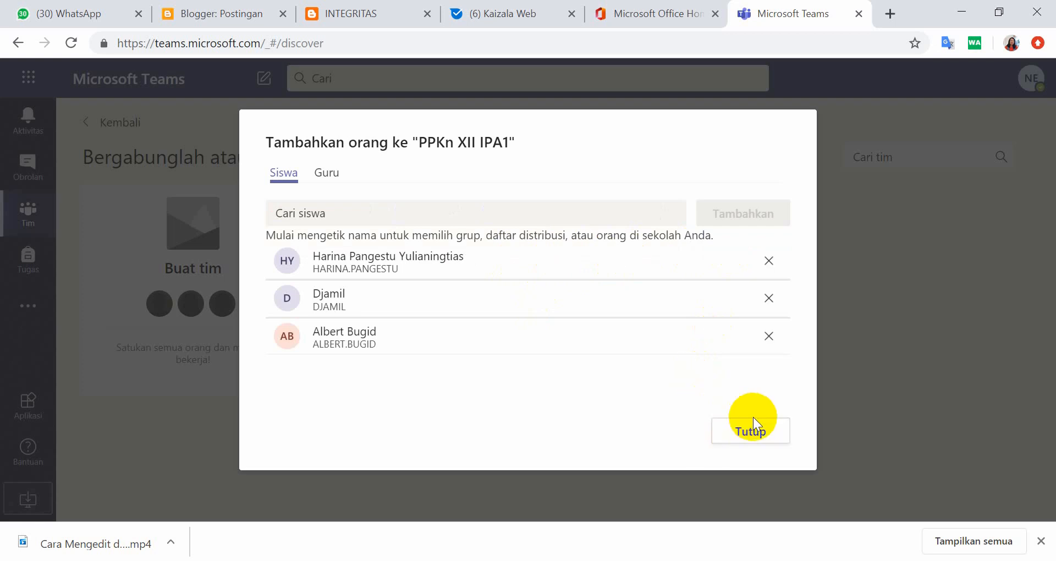
- Add the first match for the letter i as a teacher and finish adding people to the team
{"action": "left_click", "coordinate": [326, 174]}
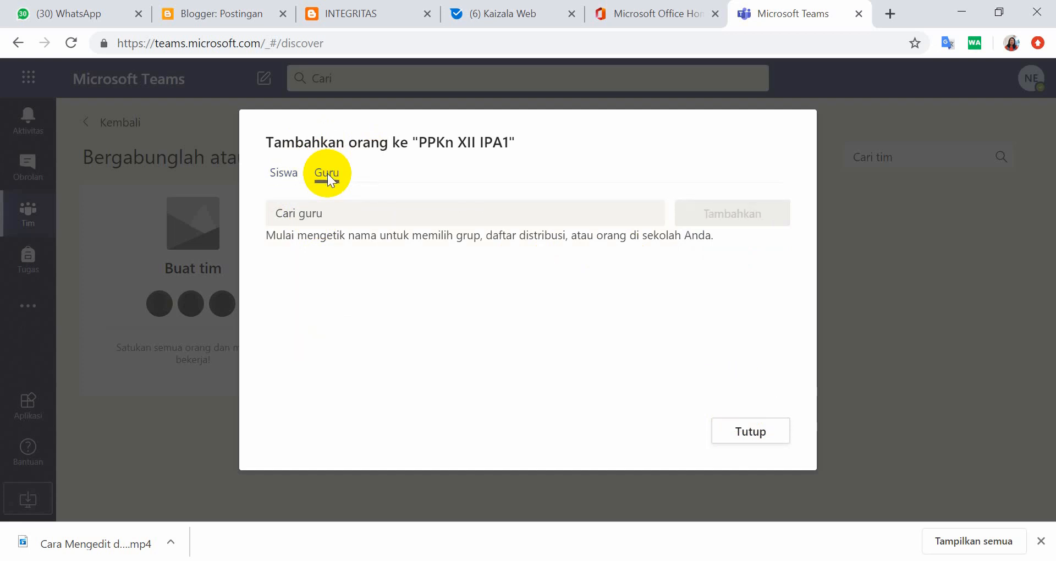
{"action": "left_click", "coordinate": [327, 214]}
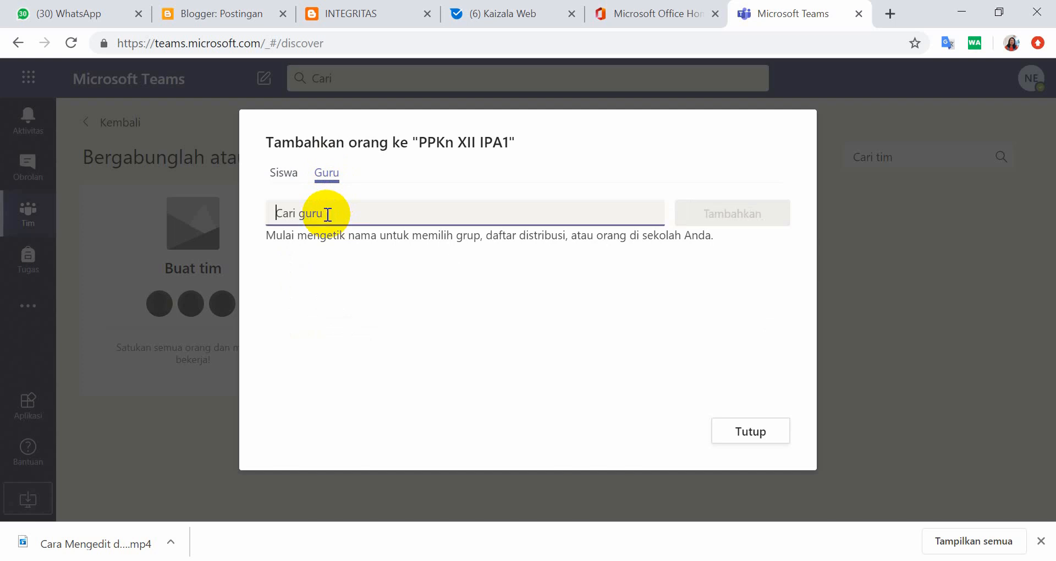
{"action": "type", "text": "i"}
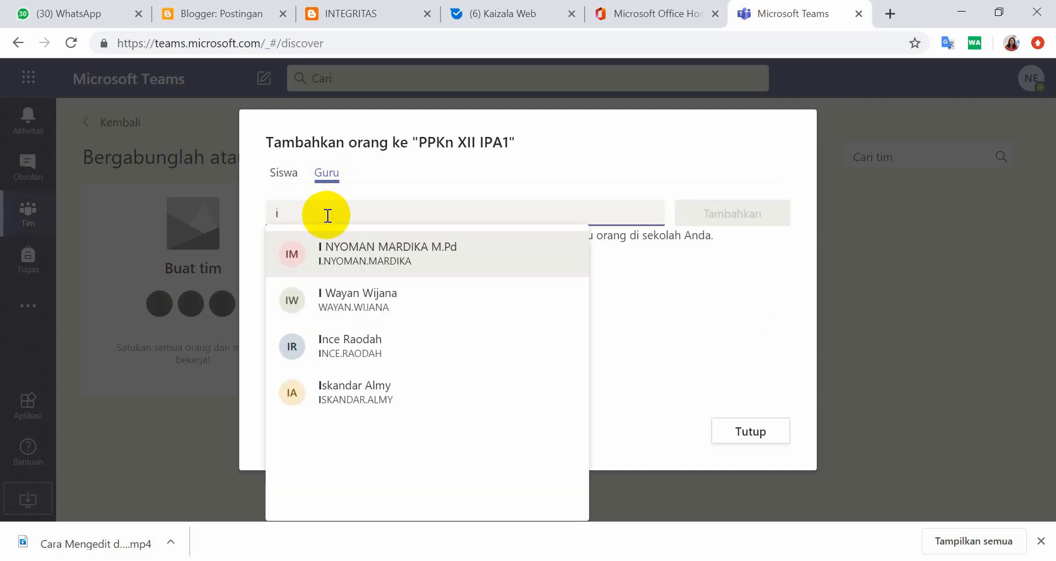
{"action": "left_click", "coordinate": [342, 249]}
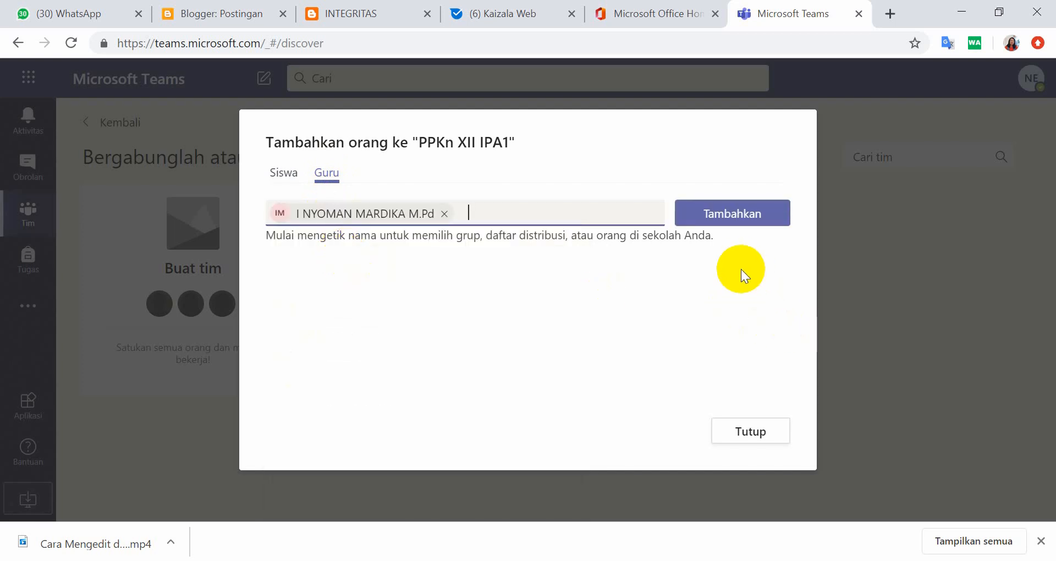
{"action": "left_click", "coordinate": [743, 212]}
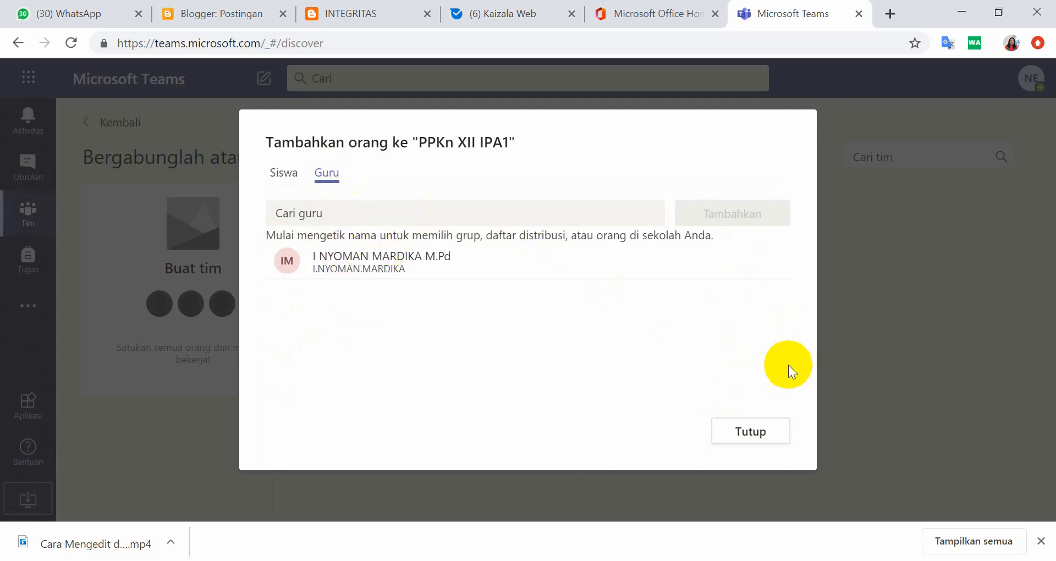
{"action": "left_click", "coordinate": [761, 435]}
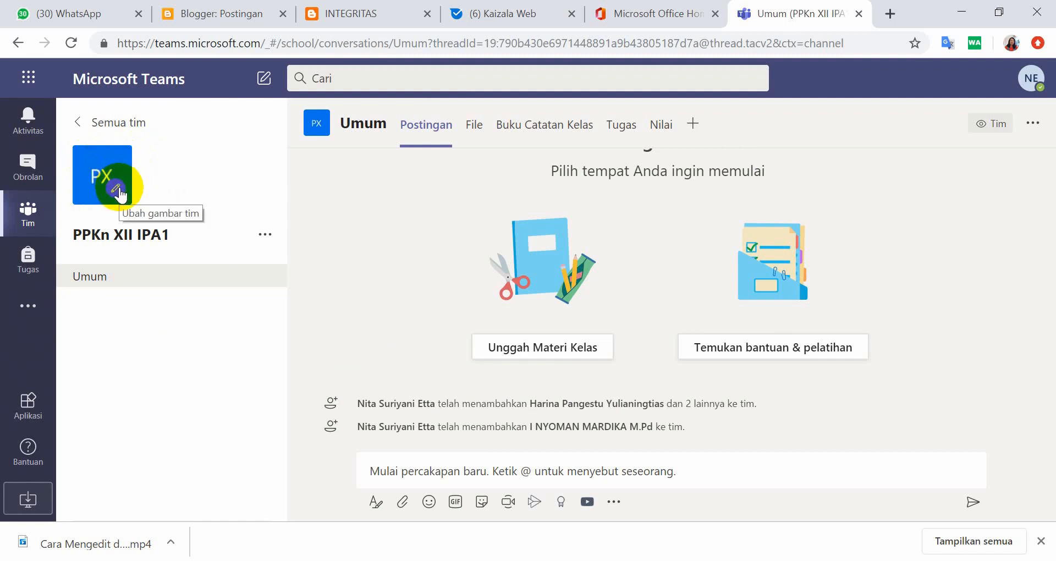
- Try to change the team picture to the coloured pencils avatar on the pink background
{"action": "left_click", "coordinate": [116, 190]}
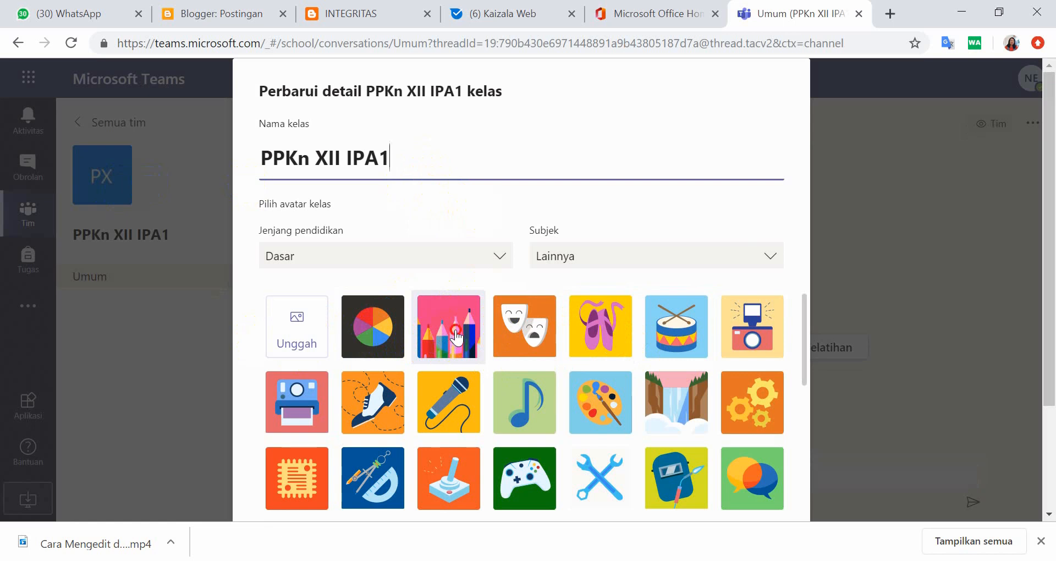
{"action": "left_click", "coordinate": [456, 335]}
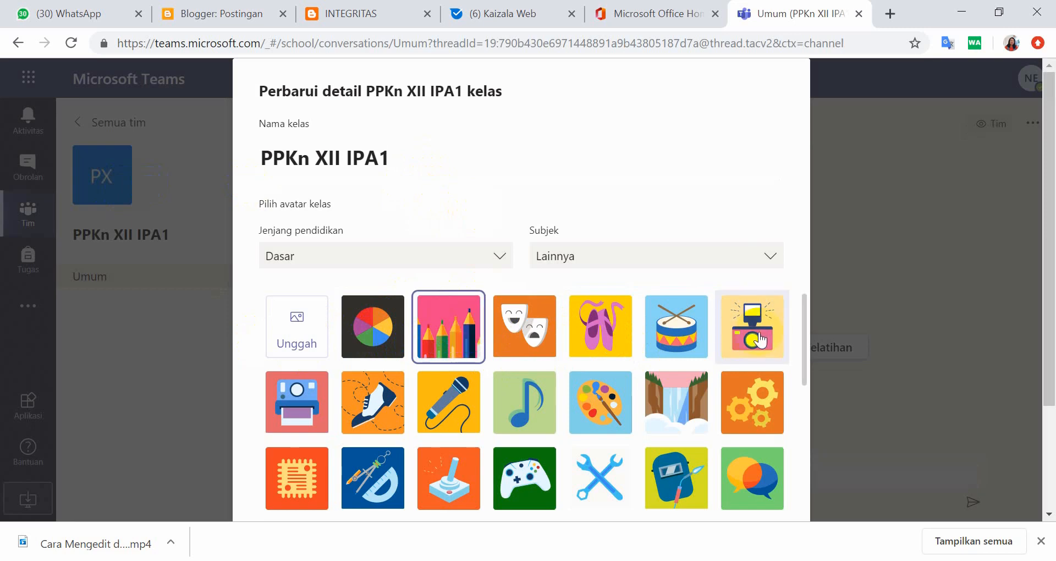
{"action": "scroll", "coordinate": [753, 346], "scroll_direction": "down", "scroll_amount": 10}
{"action": "scroll", "coordinate": [754, 352], "scroll_direction": "down", "scroll_amount": 3}
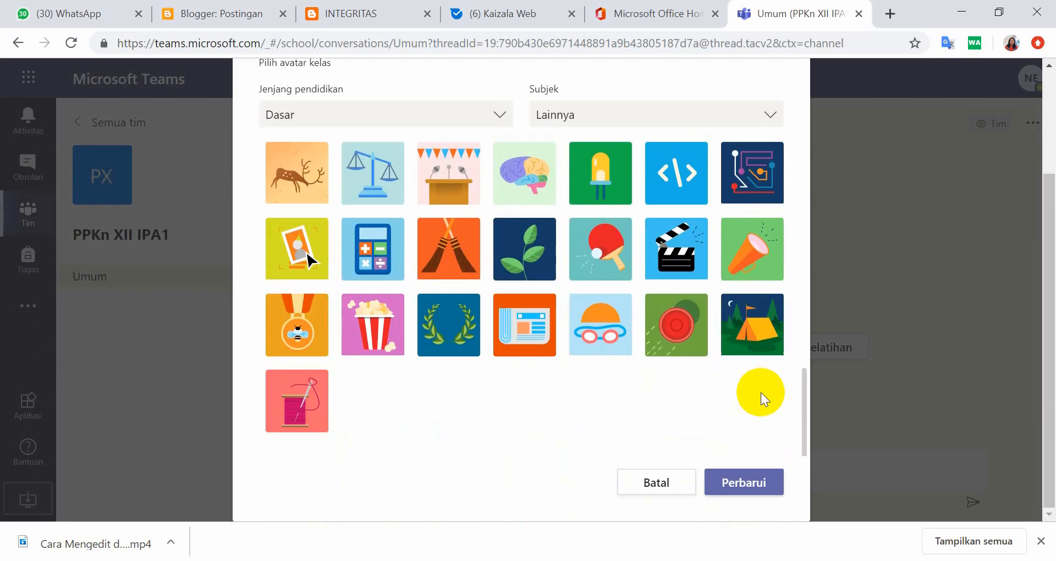
{"action": "left_click", "coordinate": [745, 484]}
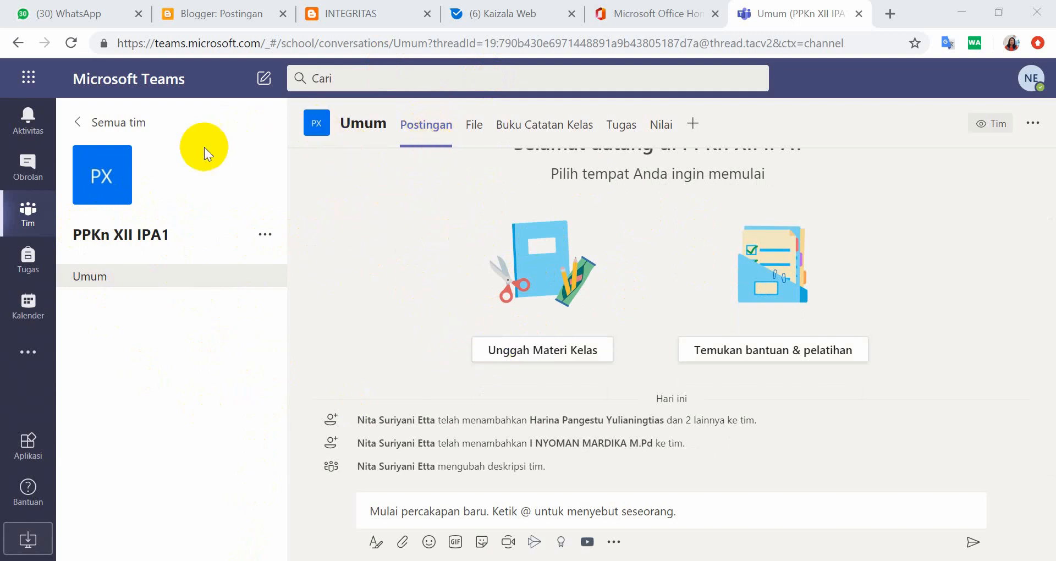
- Change the team picture to the theatre masks avatar on the orange background
{"action": "left_click", "coordinate": [116, 193]}
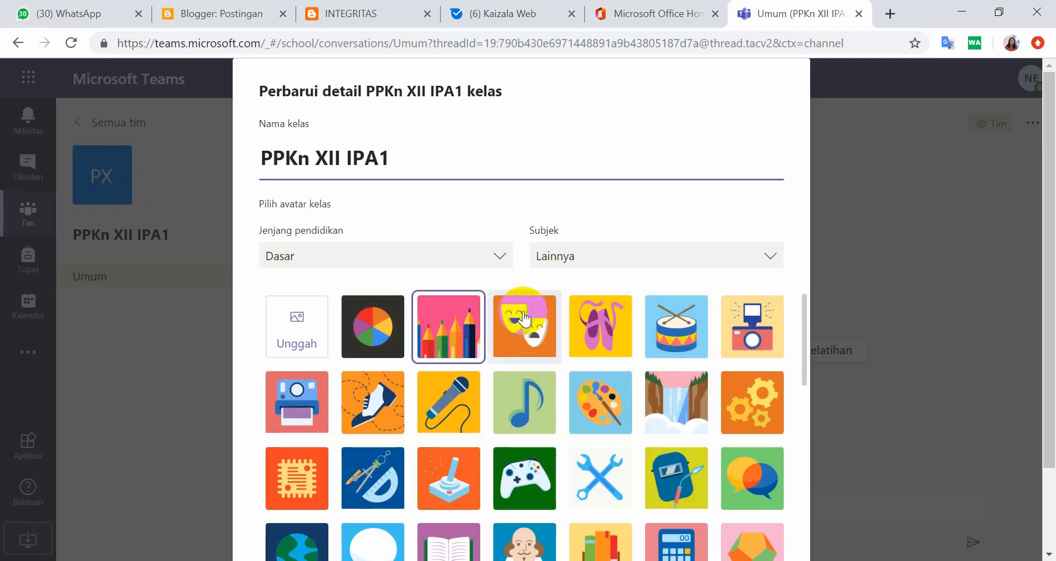
{"action": "left_click", "coordinate": [530, 329]}
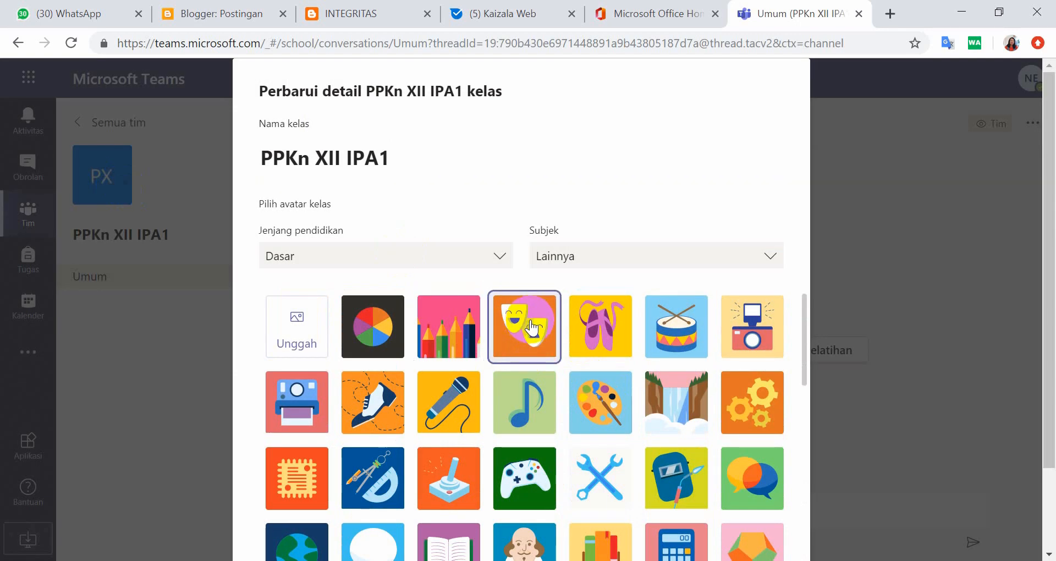
{"action": "scroll", "coordinate": [710, 405], "scroll_direction": "down", "scroll_amount": 8}
{"action": "scroll", "coordinate": [726, 421], "scroll_direction": "down", "scroll_amount": 6}
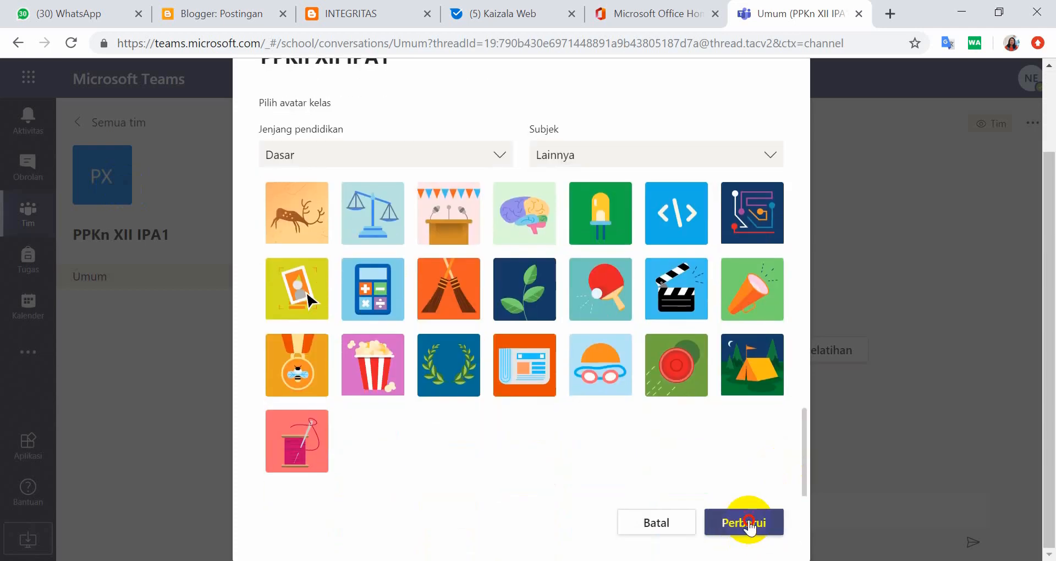
{"action": "left_click", "coordinate": [750, 524]}
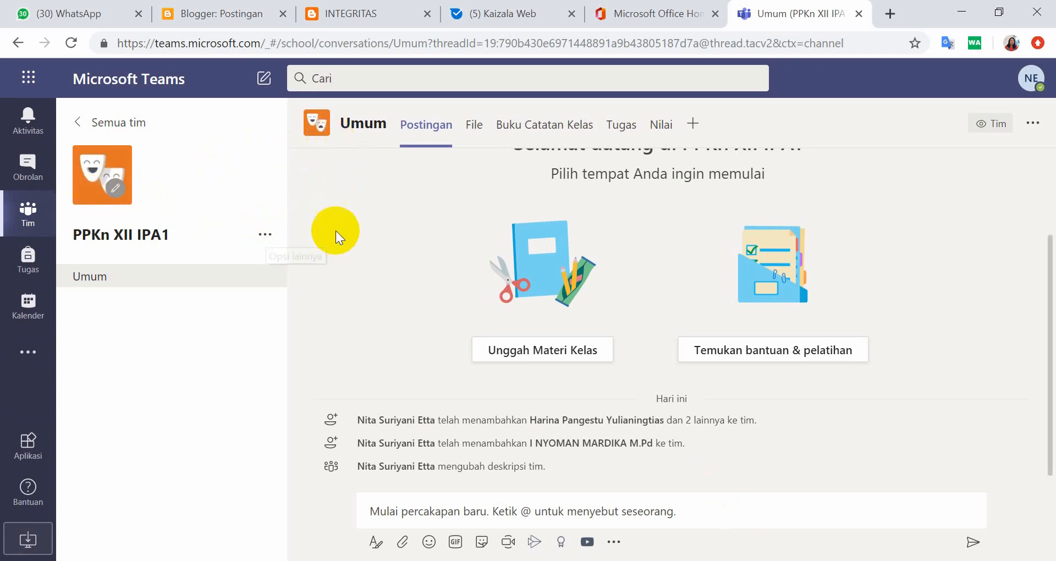
- Add one more student to the PPKn XII IPA1 team from its member management, searching by the initial d
{"action": "left_click", "coordinate": [266, 236]}
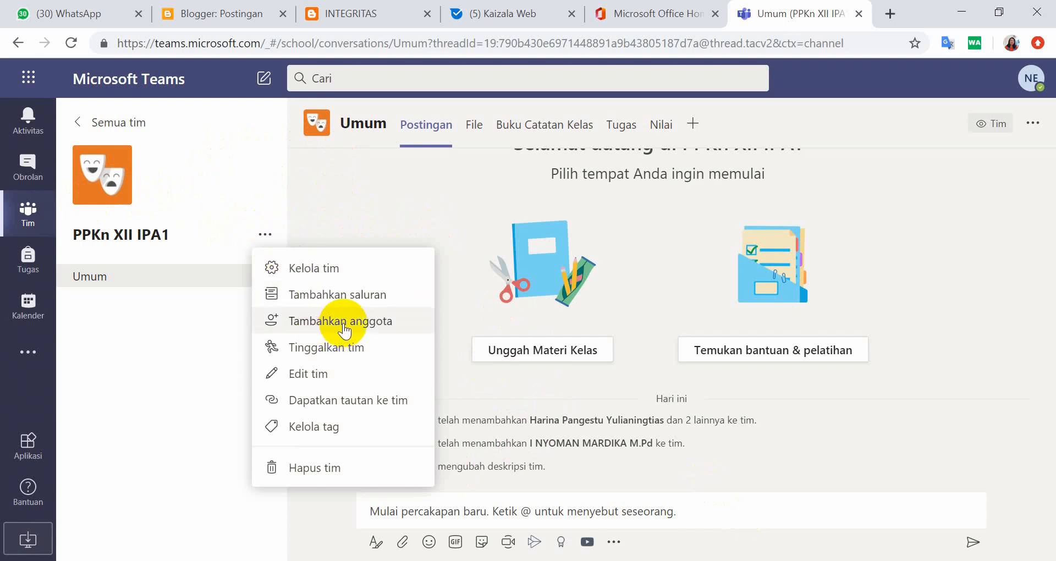
{"action": "left_click", "coordinate": [332, 266]}
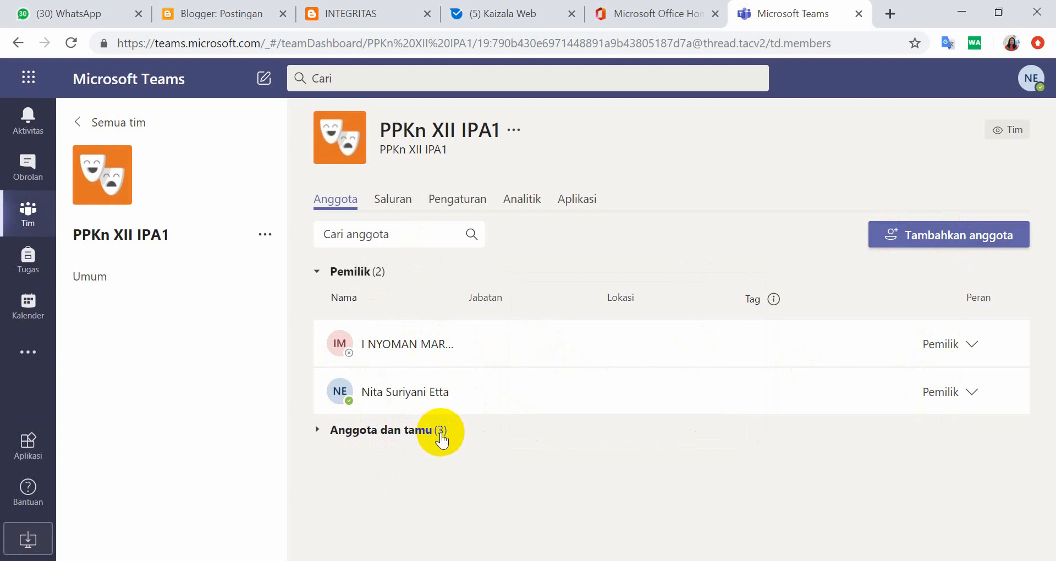
{"action": "left_click", "coordinate": [931, 237]}
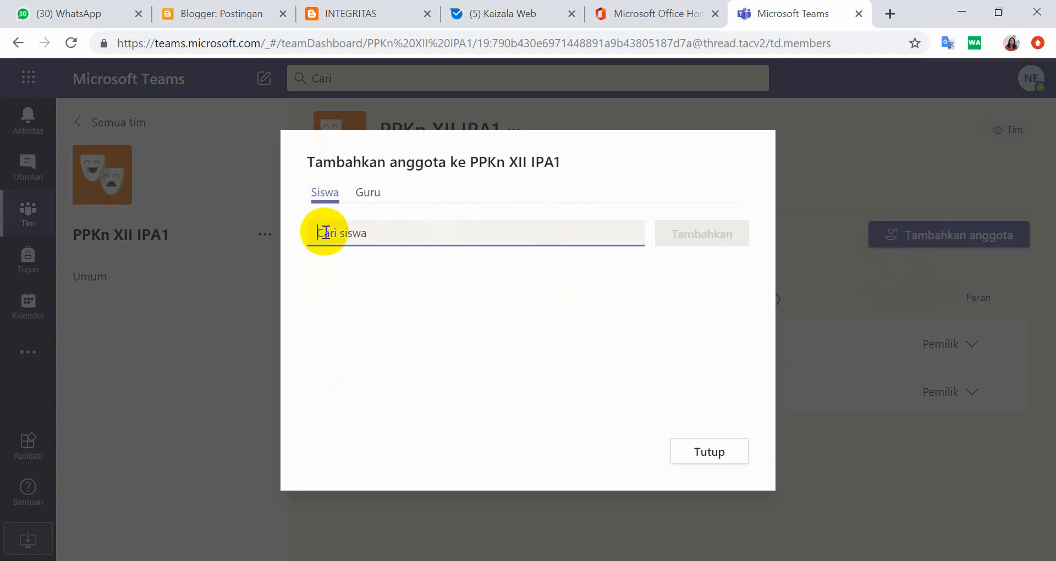
{"action": "type", "text": "d"}
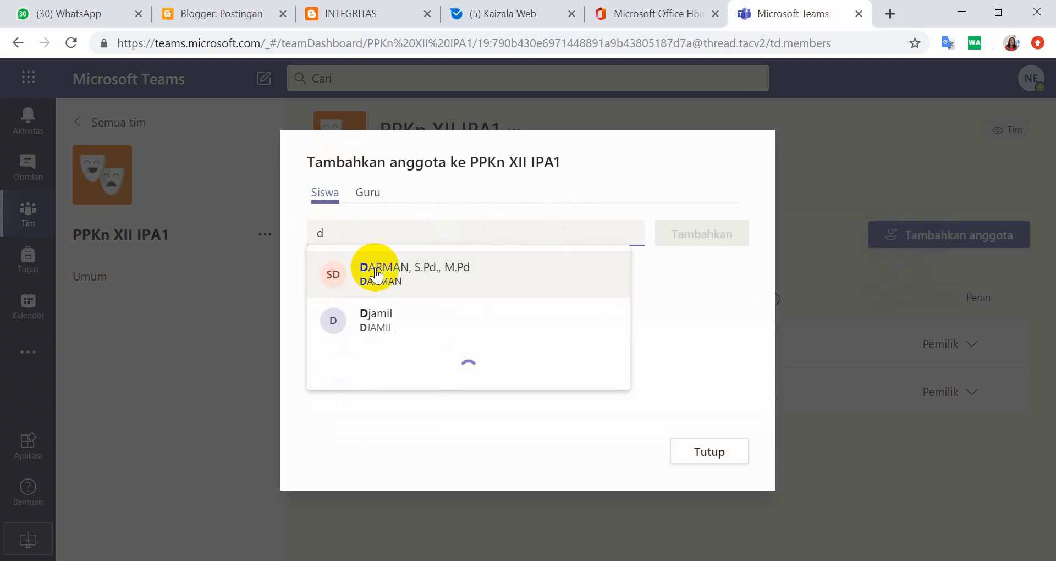
{"action": "left_click", "coordinate": [392, 368]}
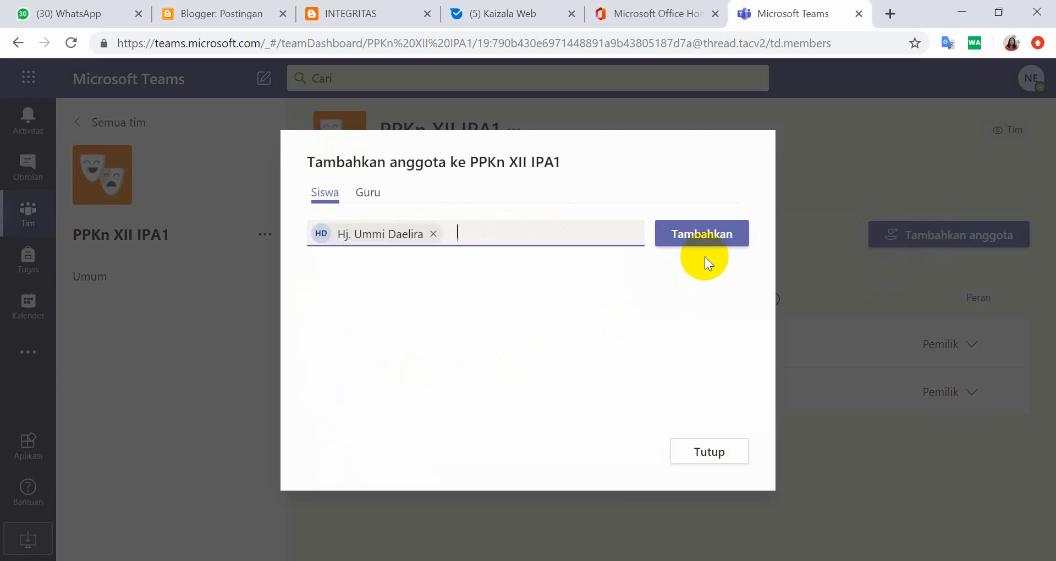
{"action": "left_click", "coordinate": [712, 240]}
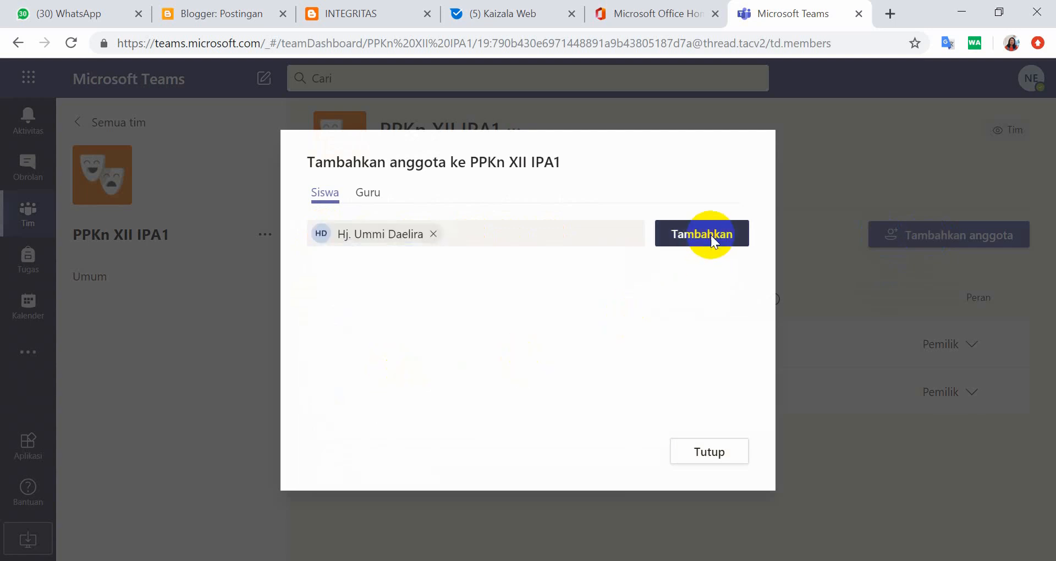
{"action": "left_click", "coordinate": [717, 447]}
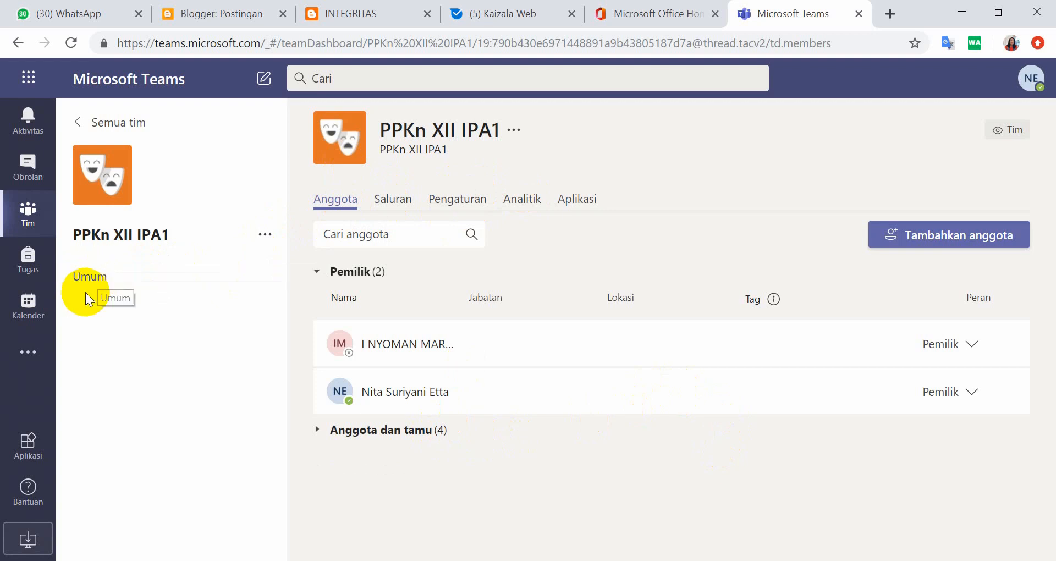
- Write the message "hai apa kabar ini kelas yang baru" in the Umum channel, ending it with a smiley emoji
{"action": "left_click", "coordinate": [96, 276]}
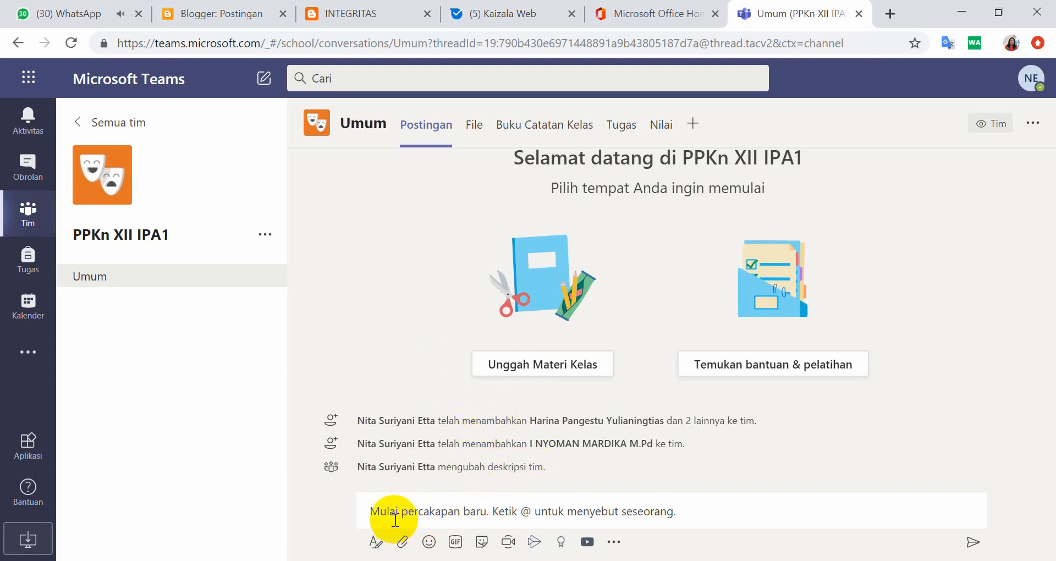
{"action": "left_click", "coordinate": [375, 515]}
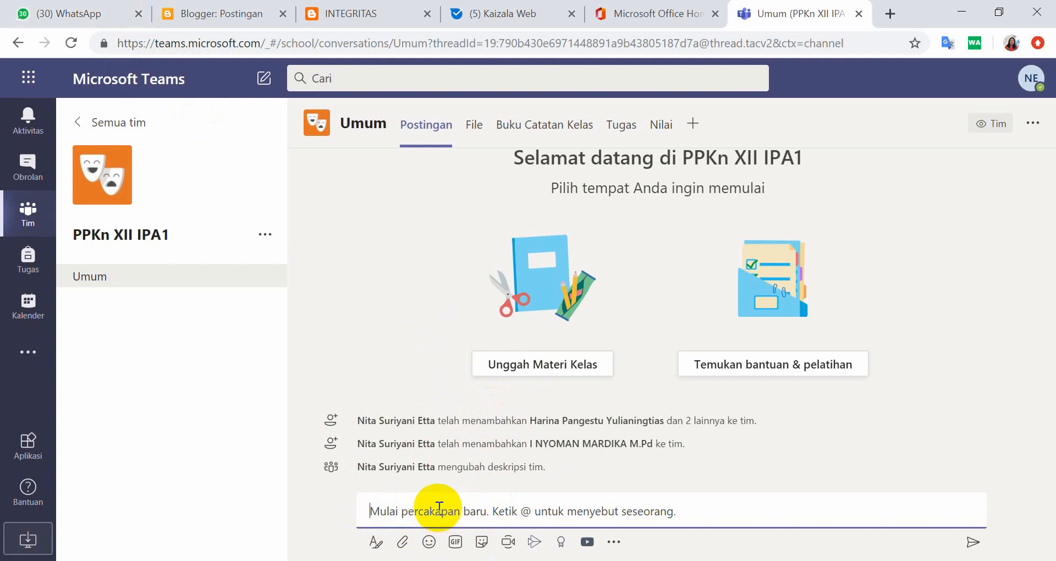
{"action": "type", "text": "ha"}
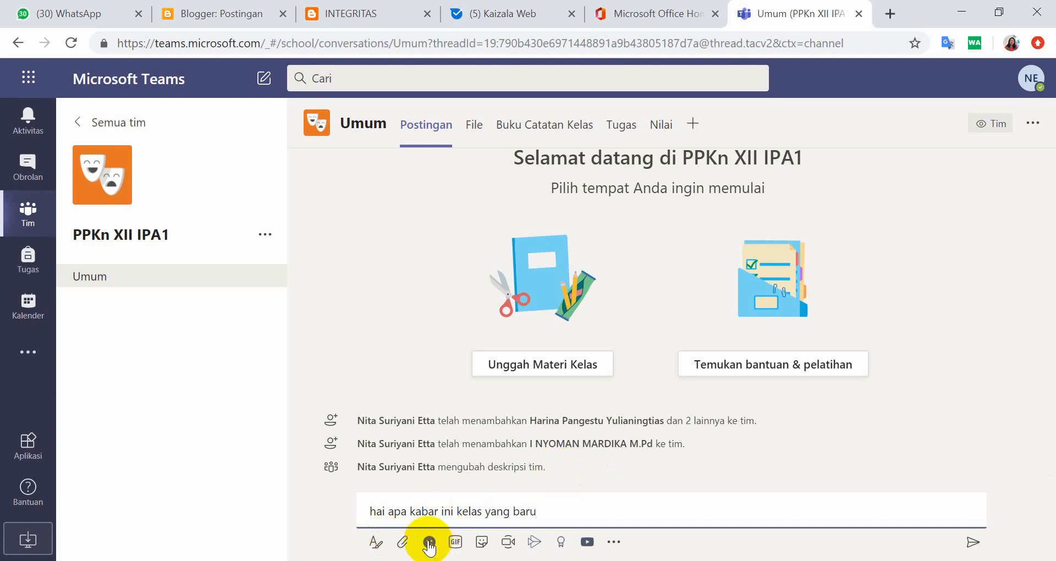
{"action": "left_click", "coordinate": [430, 542]}
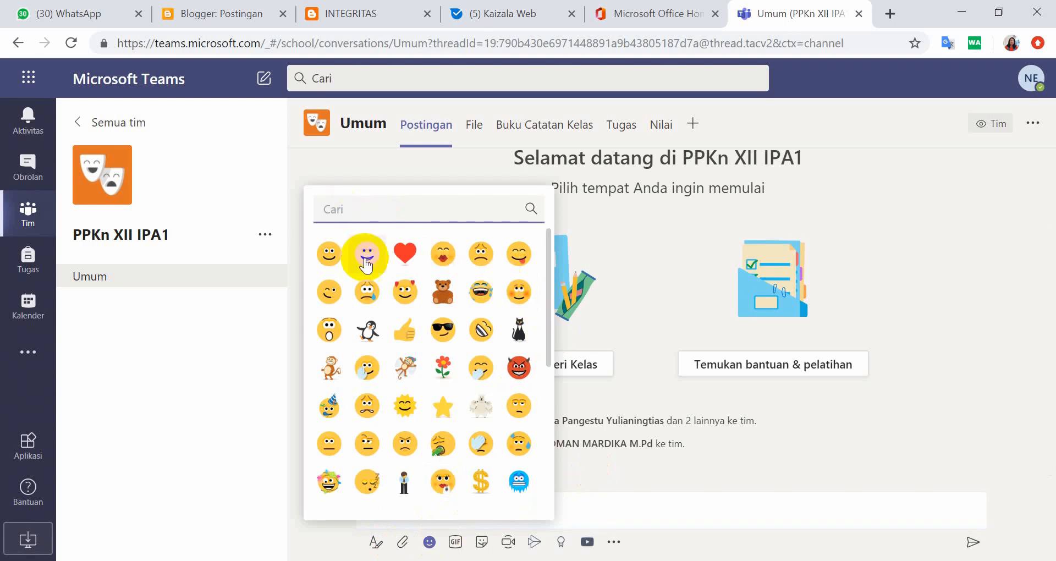
{"action": "left_click", "coordinate": [329, 253]}
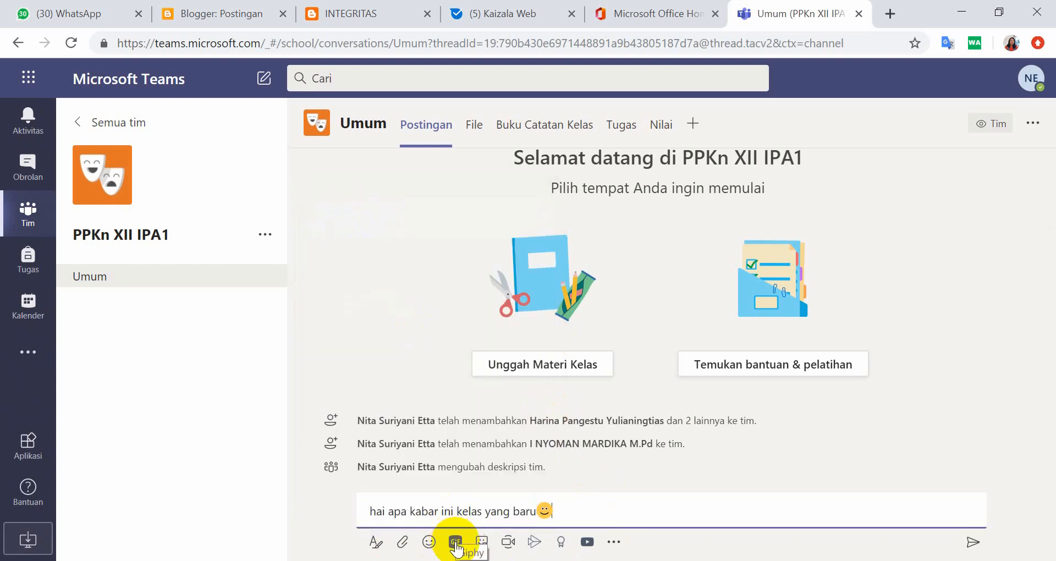
- Insert the "Missin' My People" GIF and the puffer fish sticker (Ikan Buntal) into the message and post it
{"action": "left_click", "coordinate": [455, 543]}
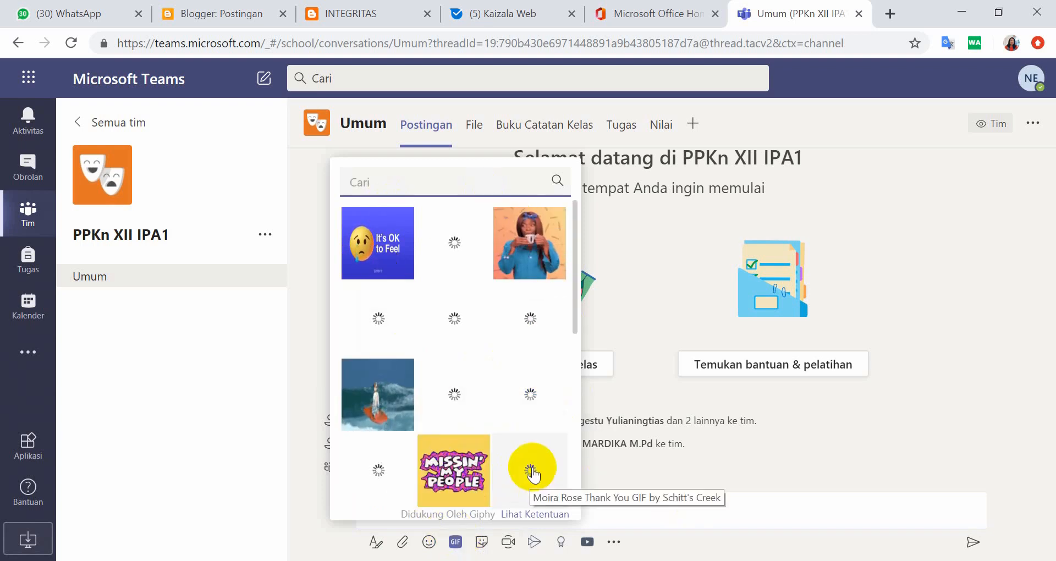
{"action": "left_click", "coordinate": [465, 487]}
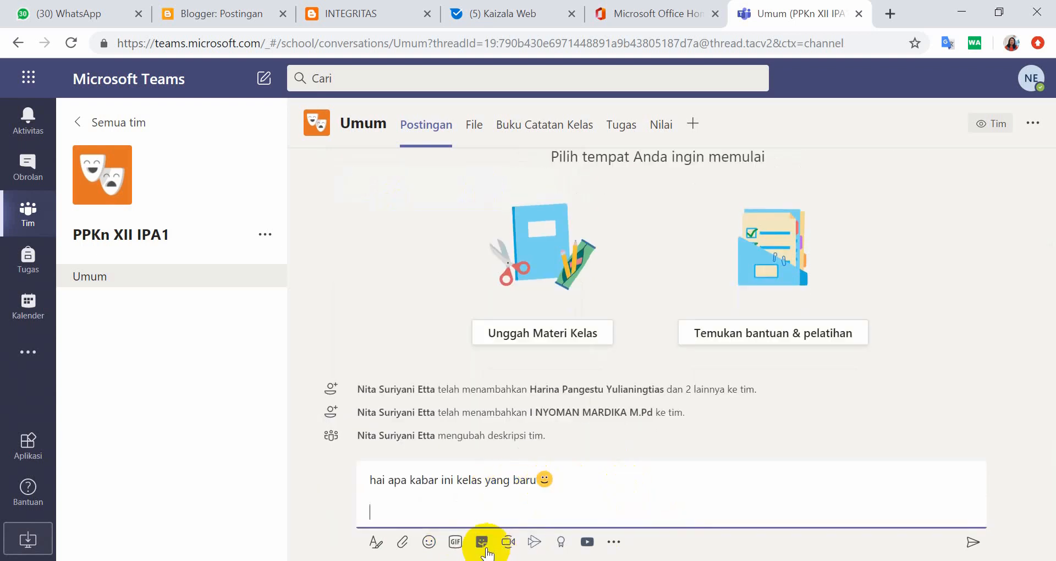
{"action": "left_click", "coordinate": [482, 543]}
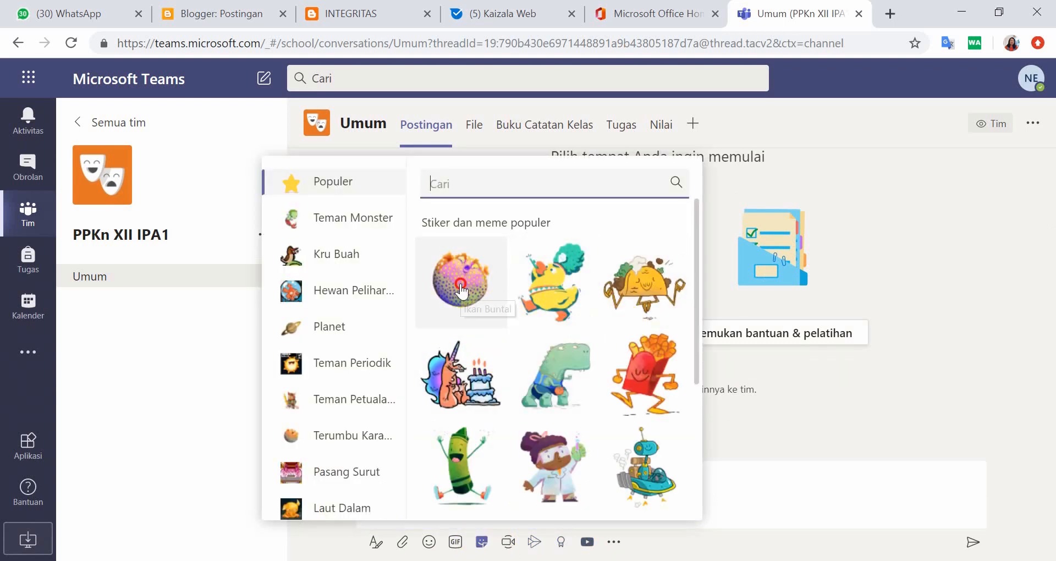
{"action": "left_click", "coordinate": [461, 286]}
{"action": "left_click", "coordinate": [974, 545]}
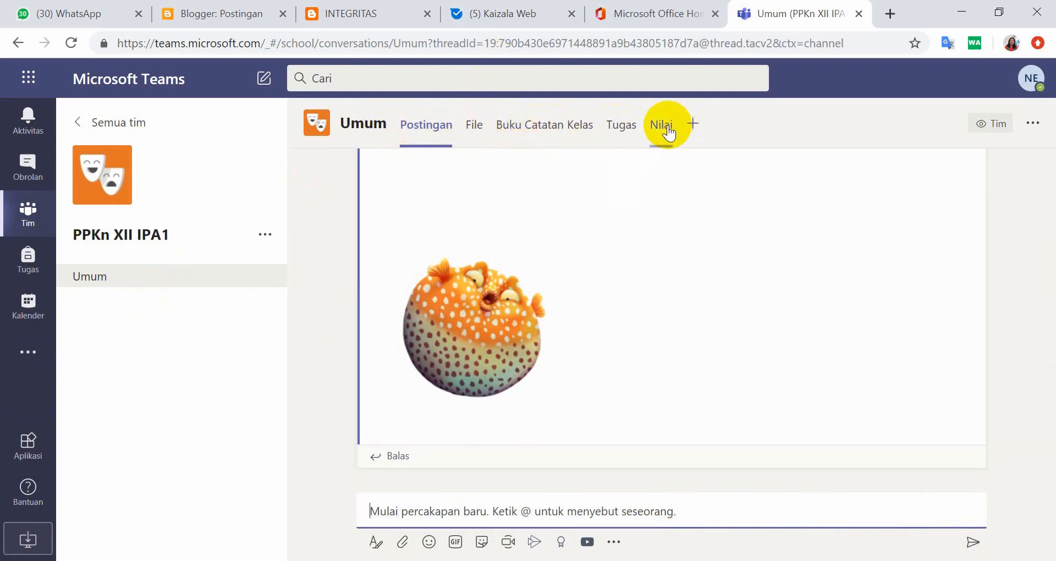
- Create a standard channel named "Tugas 1" in the PPKn XII IPA1 team with the description "kerjakan latihan 1"
{"action": "left_click", "coordinate": [266, 235]}
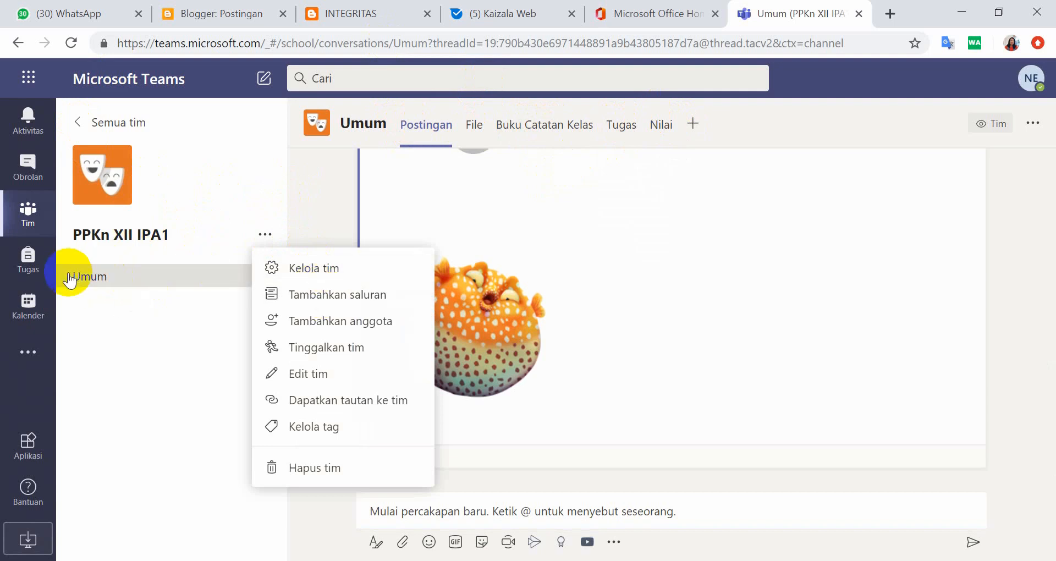
{"action": "left_click", "coordinate": [332, 294]}
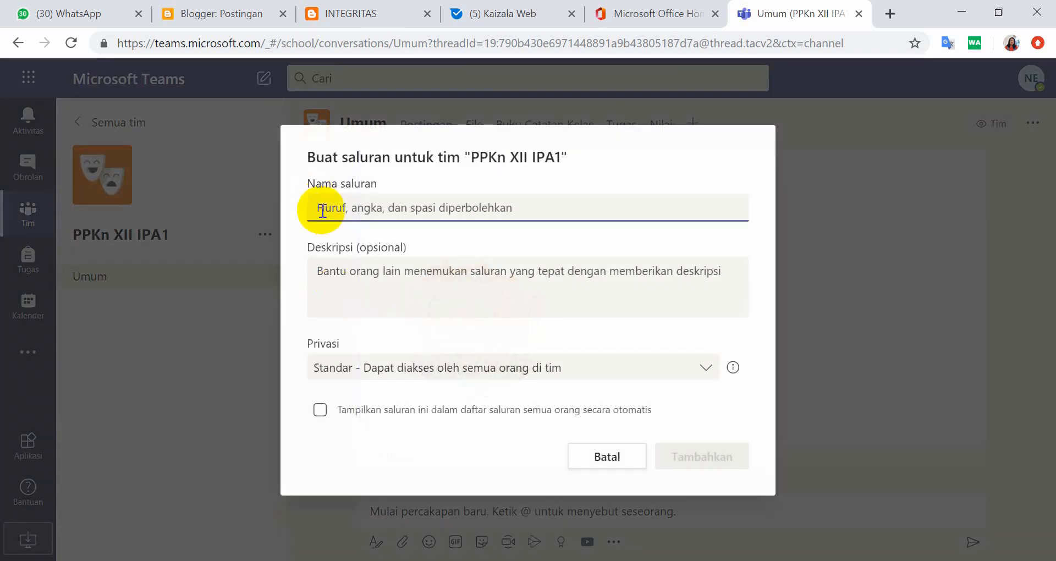
{"action": "left_click", "coordinate": [322, 210]}
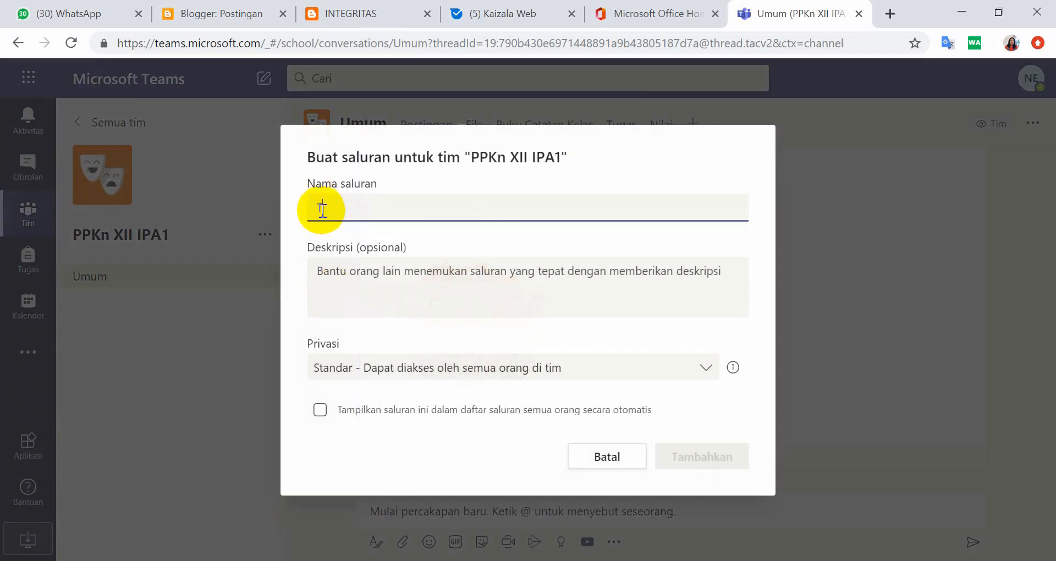
{"action": "type", "text": "Tugas"}
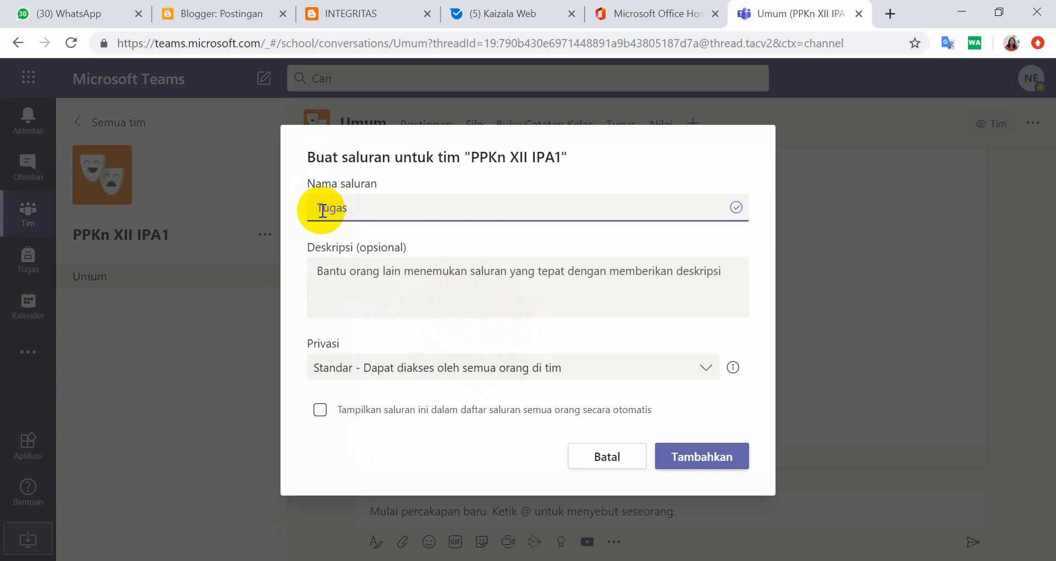
{"action": "type", "text": " 1"}
{"action": "left_click", "coordinate": [380, 281]}
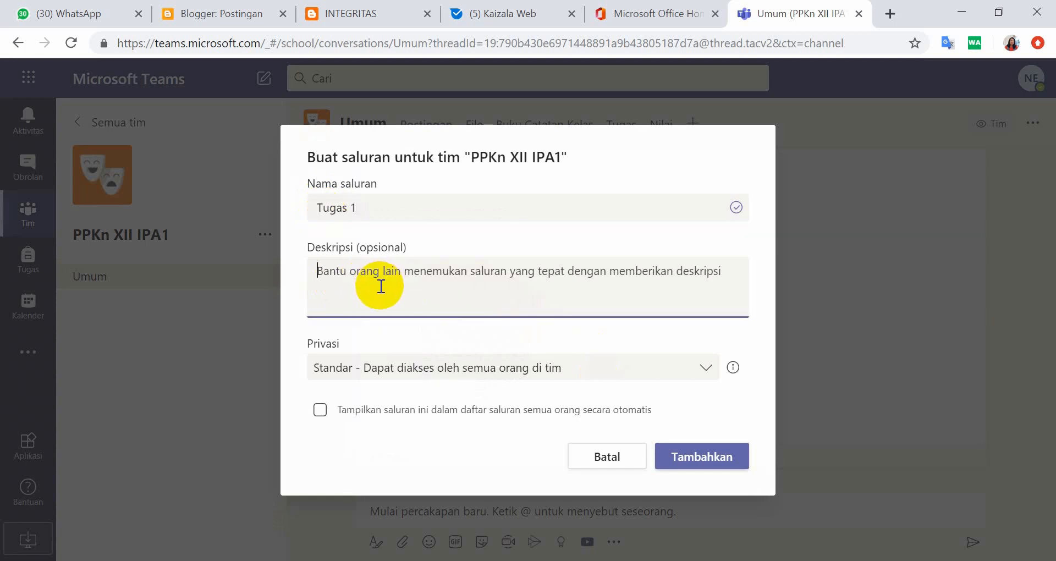
{"action": "type", "text": "buat"}
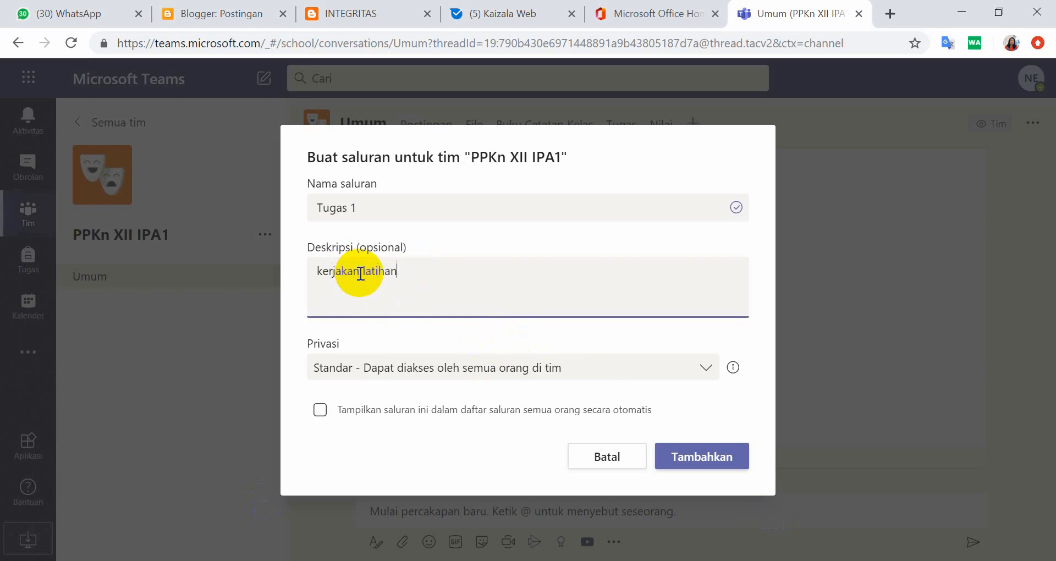
{"action": "type", "text": "1"}
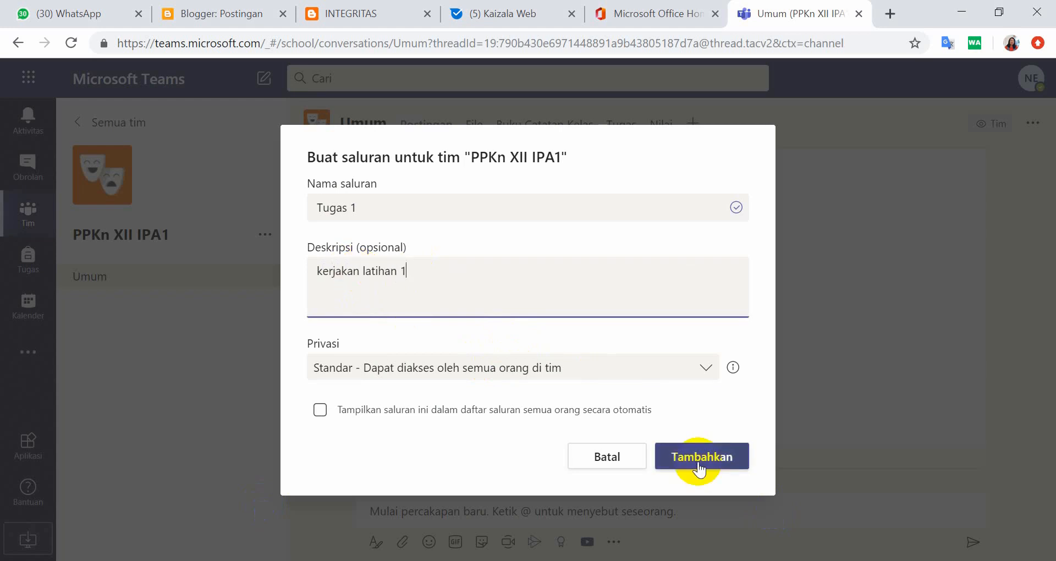
{"action": "left_click", "coordinate": [698, 465]}
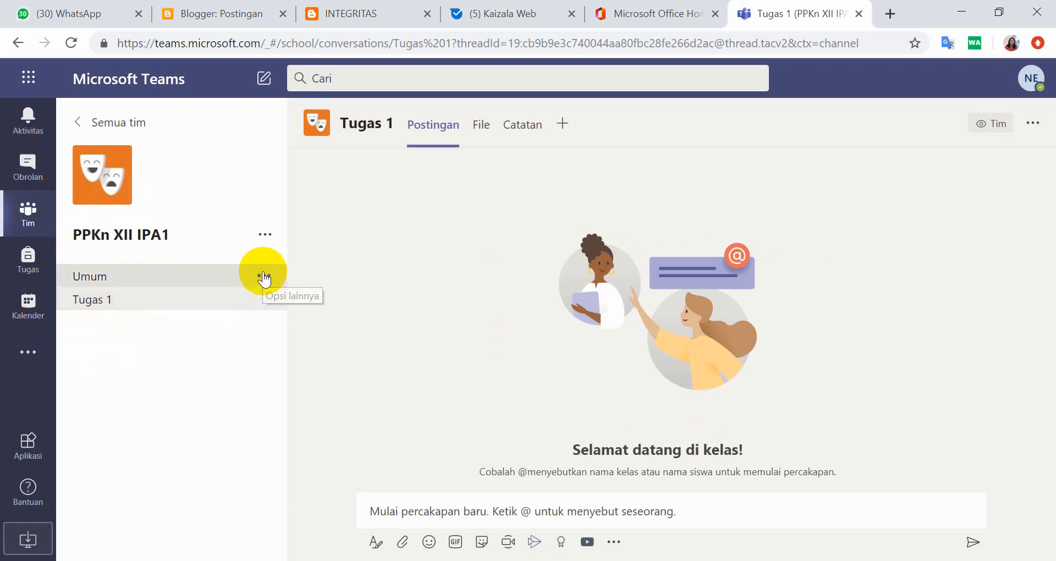
- Create a second standard channel named "tugas 2" in the PPKn XII IPA1 team without a description
{"action": "left_click", "coordinate": [264, 277]}
{"action": "mouse_move", "coordinate": [313, 312]}
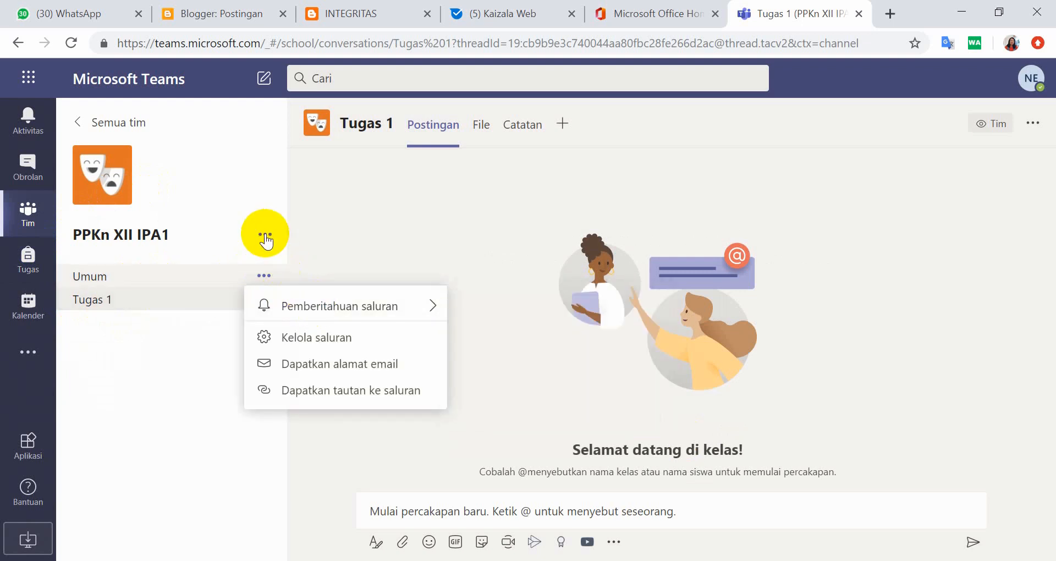
{"action": "left_click", "coordinate": [264, 236]}
{"action": "left_click", "coordinate": [319, 297]}
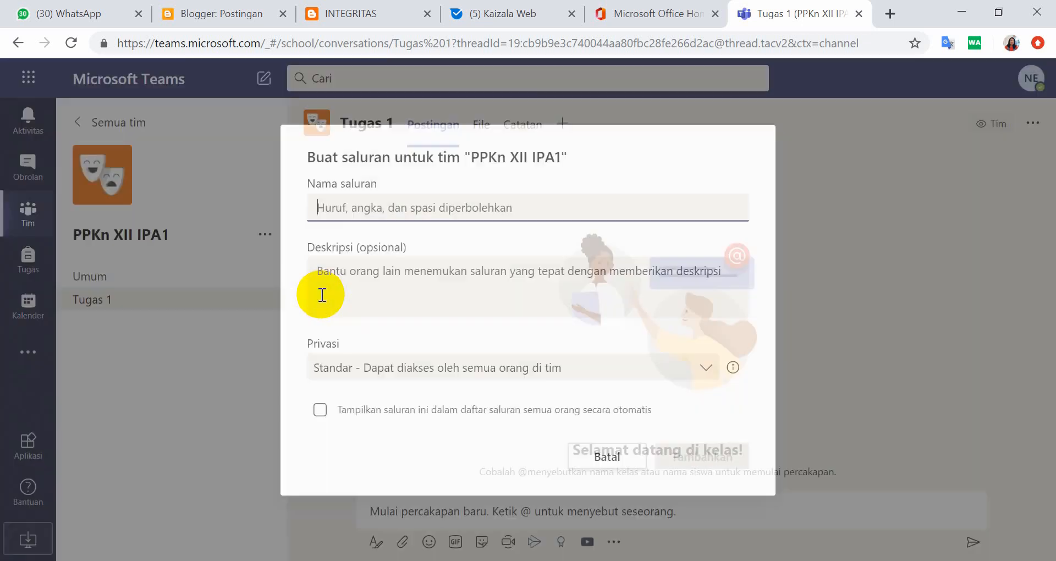
{"action": "type", "text": "tugas"}
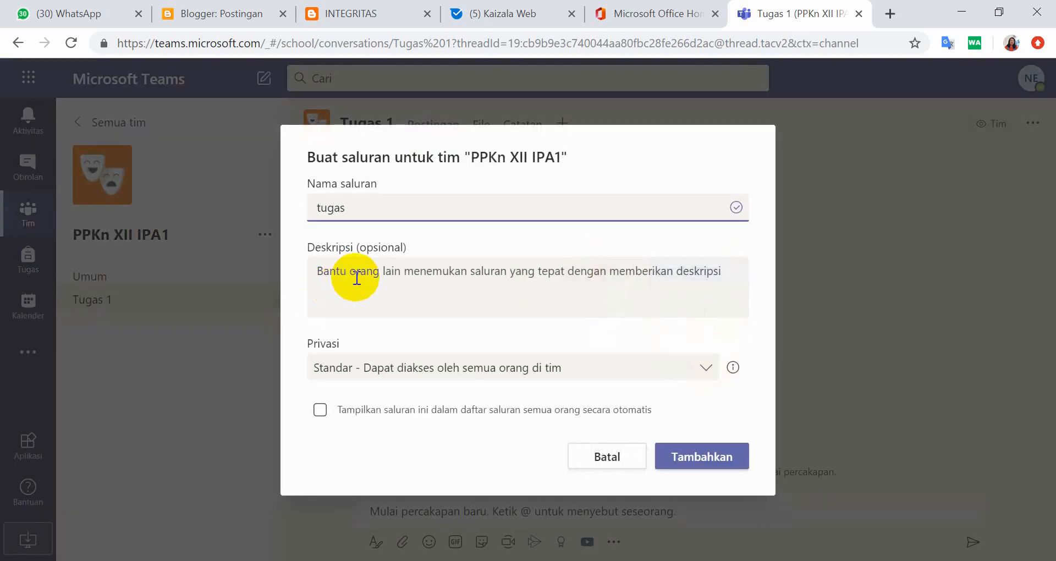
{"action": "type", "text": " 2"}
{"action": "key", "text": "Return"}
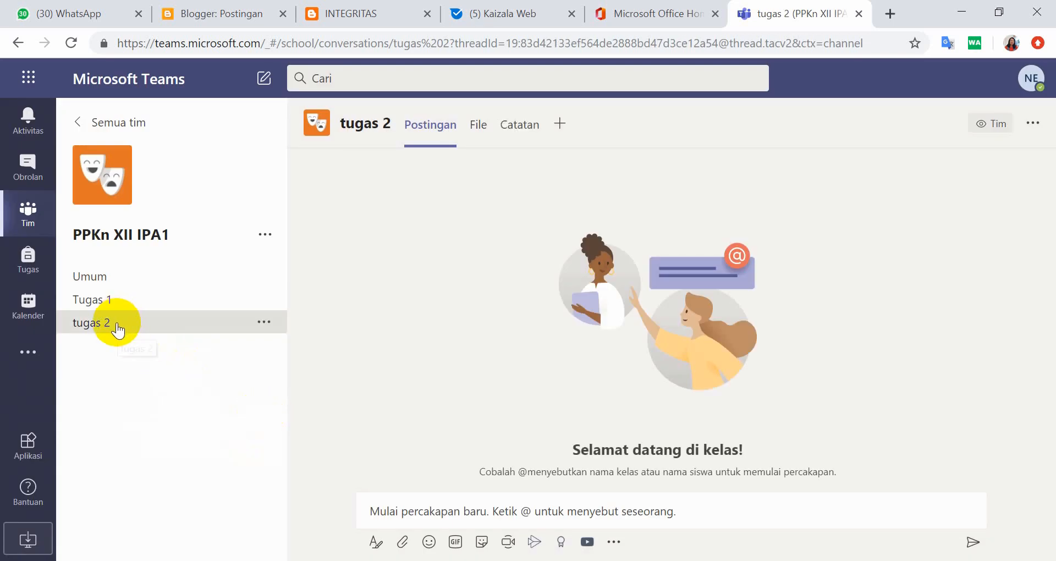
- Create a folder in the Tugas 1 channel's files, named with a person's first name
{"action": "left_click", "coordinate": [137, 304]}
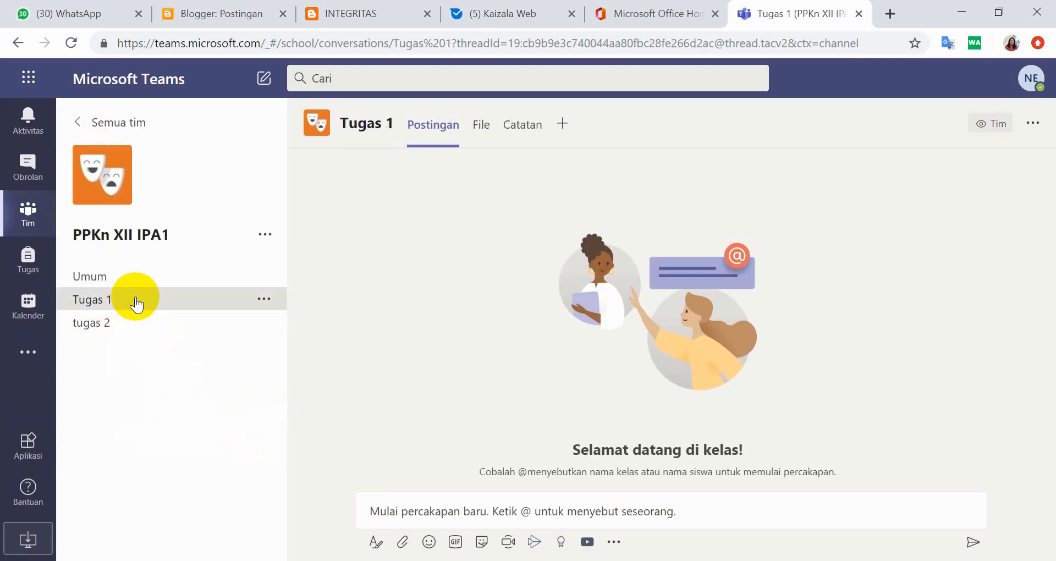
{"action": "left_click", "coordinate": [480, 124]}
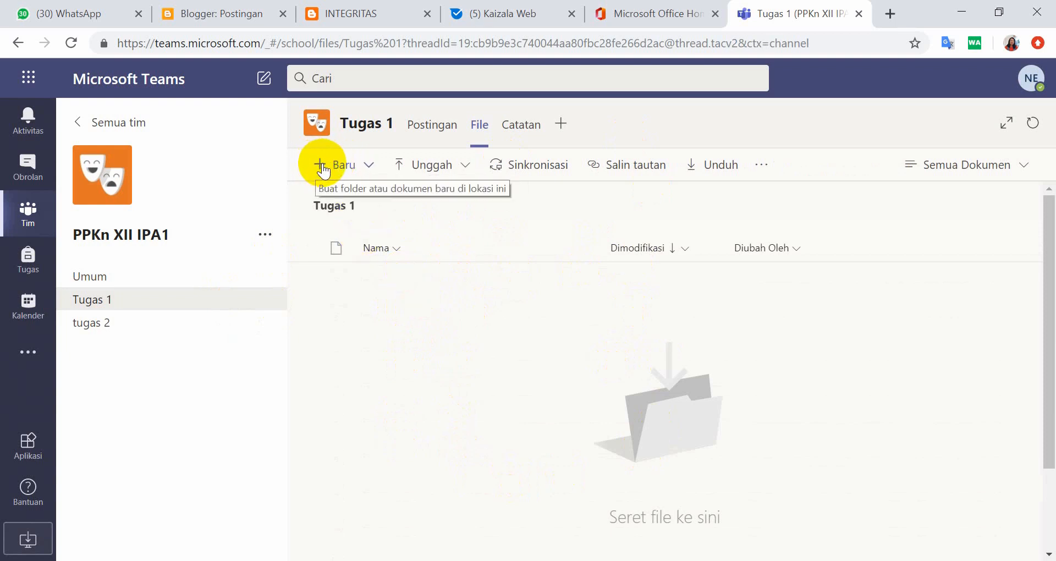
{"action": "left_click", "coordinate": [324, 167]}
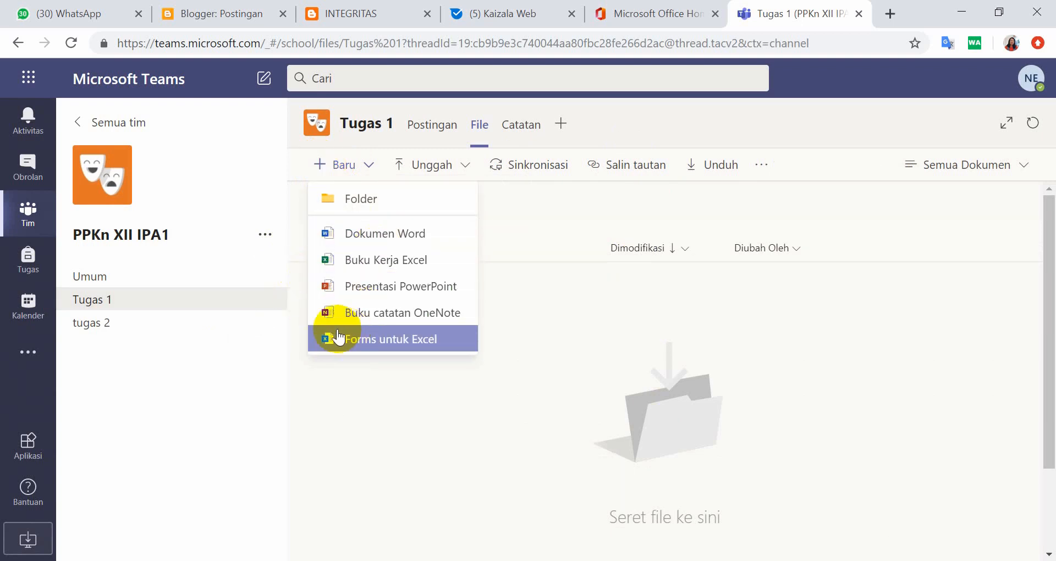
{"action": "left_click", "coordinate": [398, 200]}
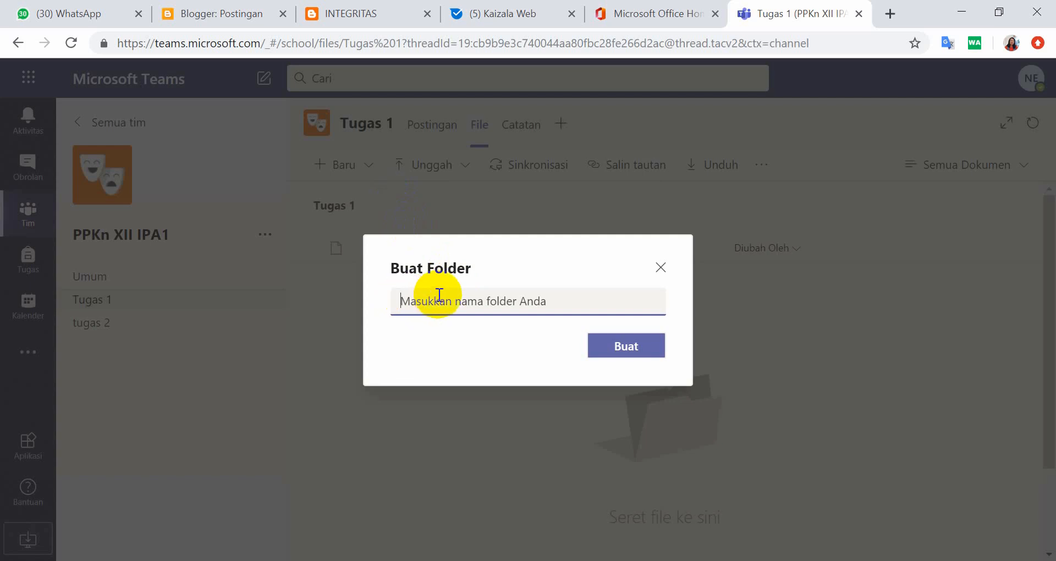
{"action": "type", "text": "soal"}
{"action": "left_click", "coordinate": [626, 348]}
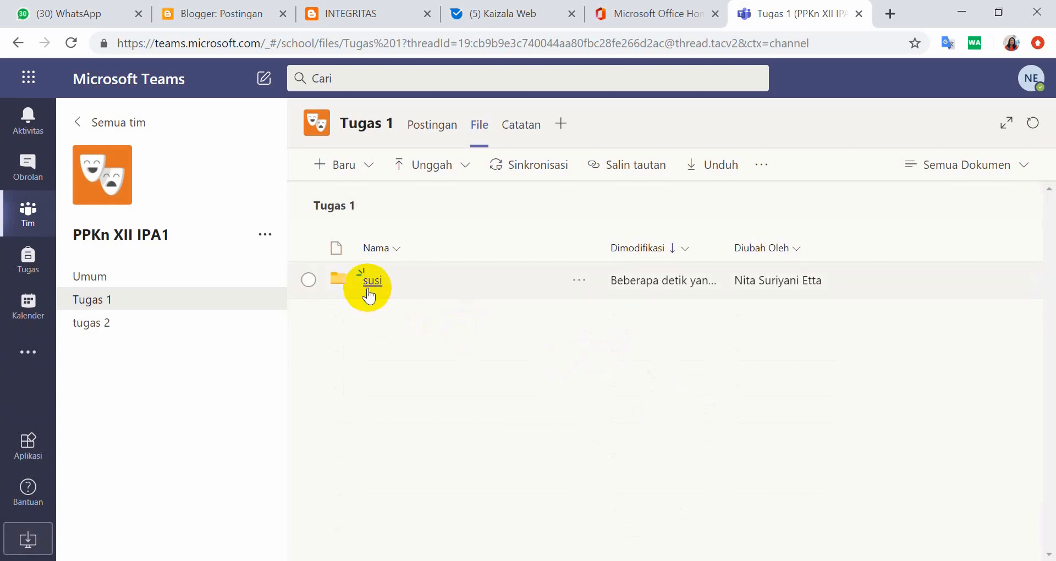
- Open the folder named after a person in the Tugas 1 channel's files
{"action": "left_click", "coordinate": [368, 290]}
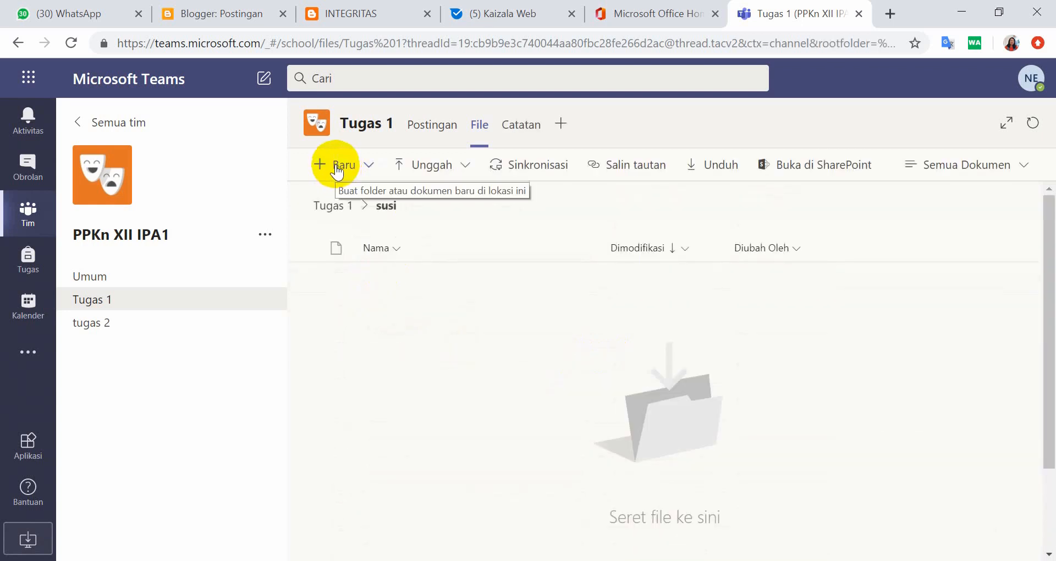
{"action": "left_click", "coordinate": [337, 172]}
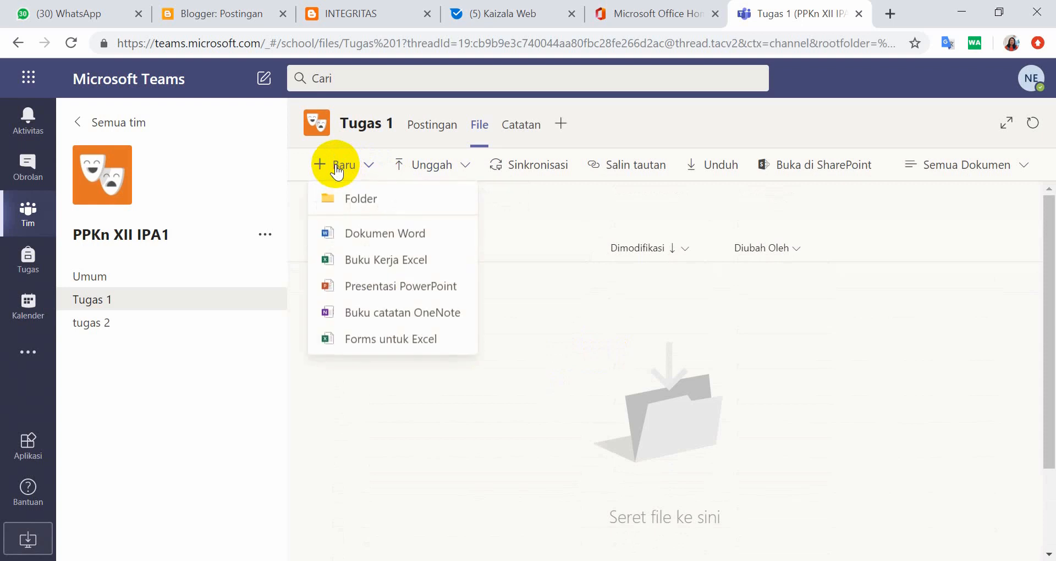
{"action": "left_click", "coordinate": [366, 236]}
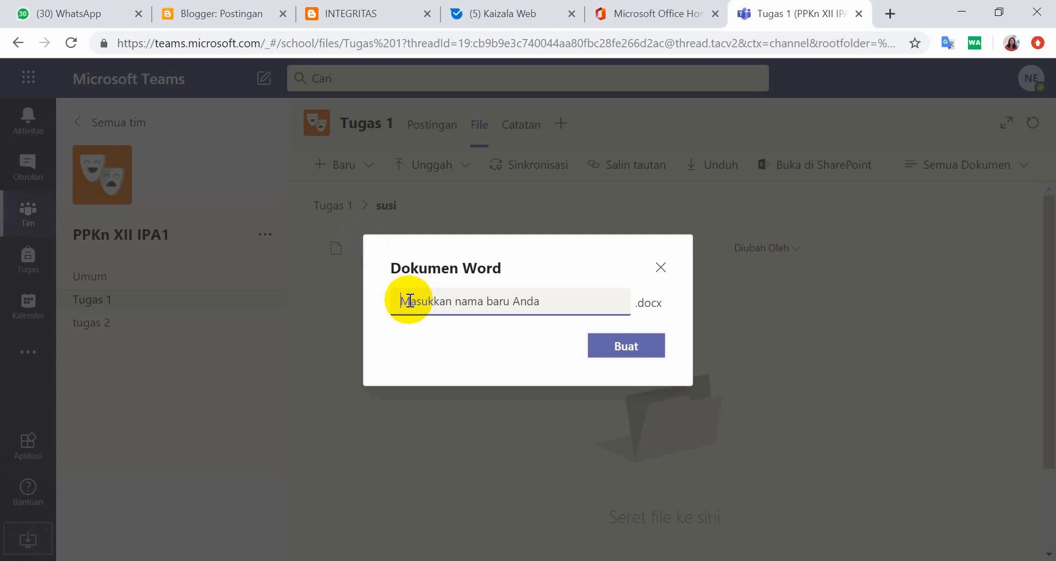
{"action": "key", "text": "Escape"}
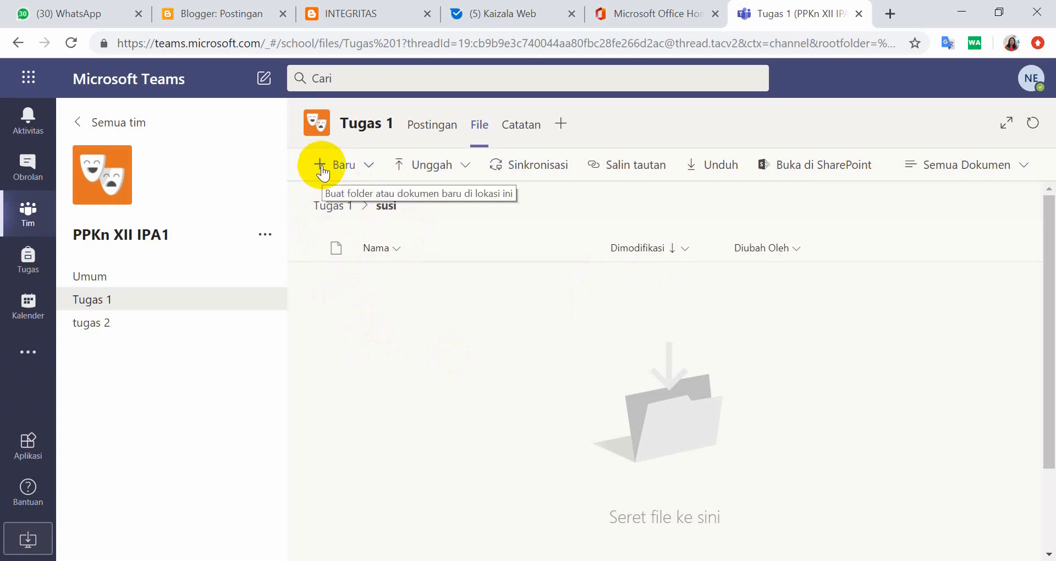
- Upload the Word file "Soal PPKn Kelas XII" from the computer's Soal PPKN folder into the open channel folder
{"action": "left_click", "coordinate": [415, 167]}
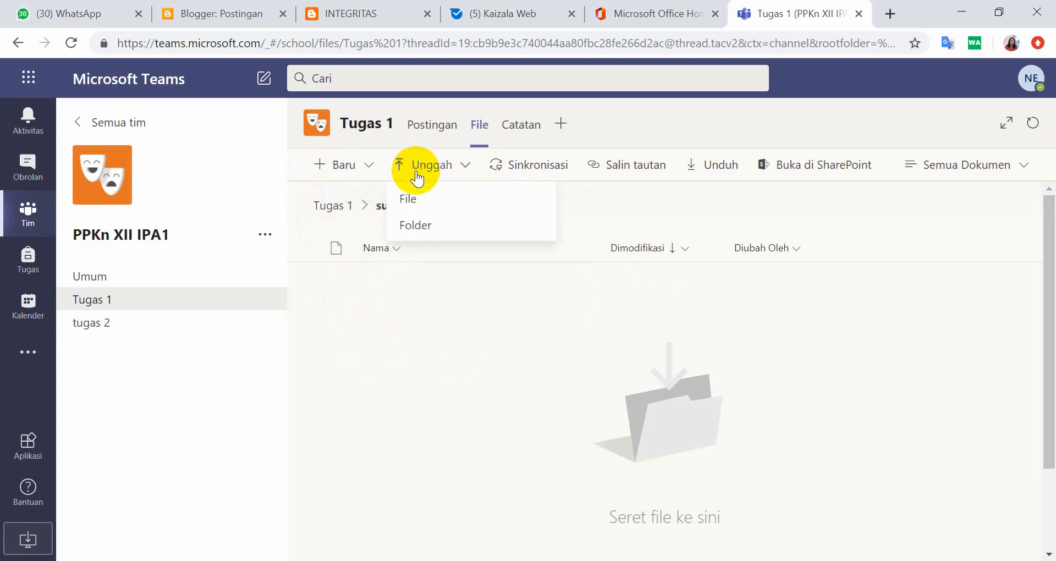
{"action": "left_click", "coordinate": [423, 197]}
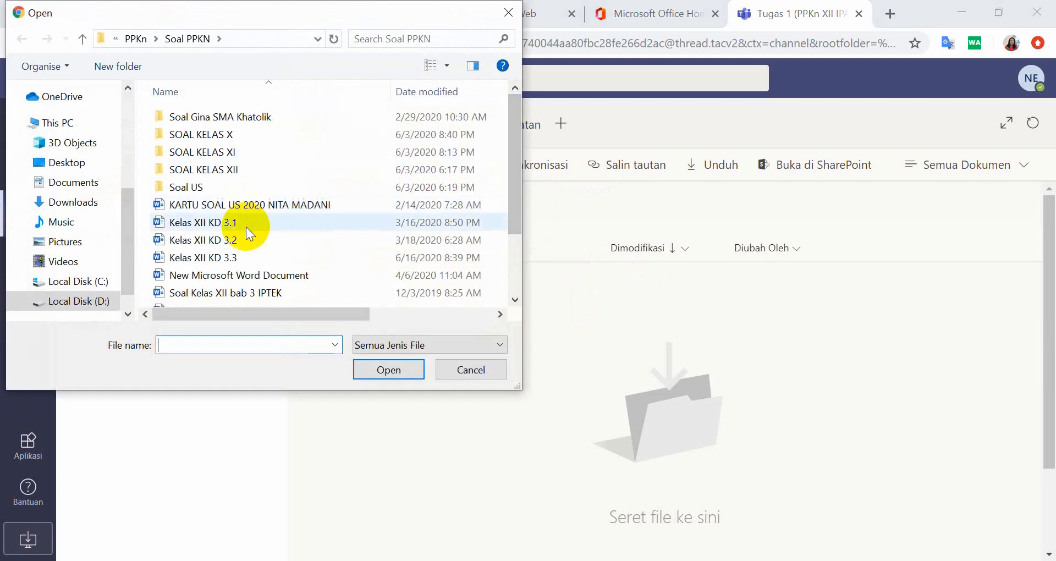
{"action": "left_click_drag", "start_coordinate": [516, 154], "coordinate": [517, 212]}
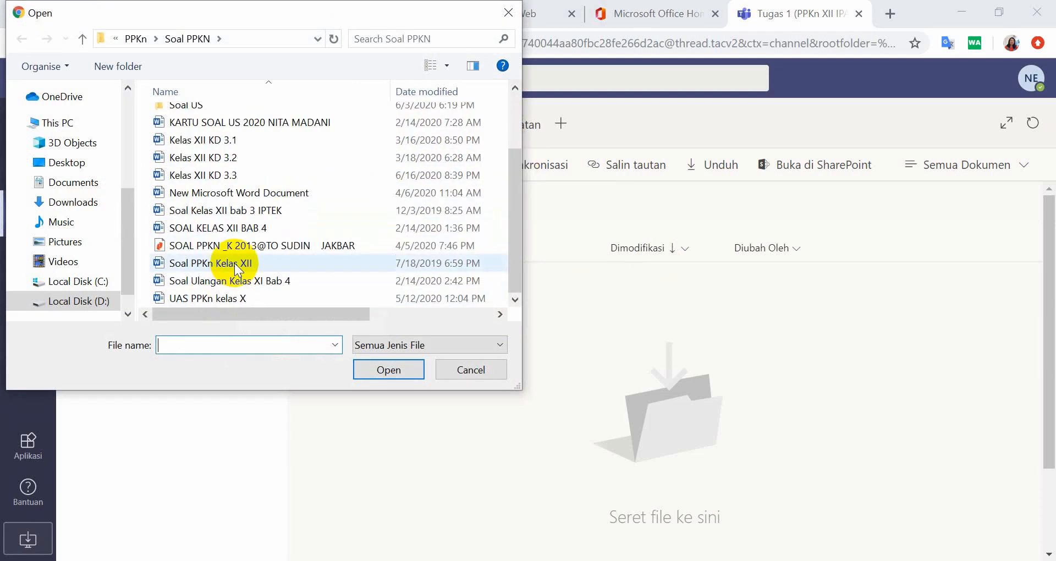
{"action": "left_click", "coordinate": [237, 265]}
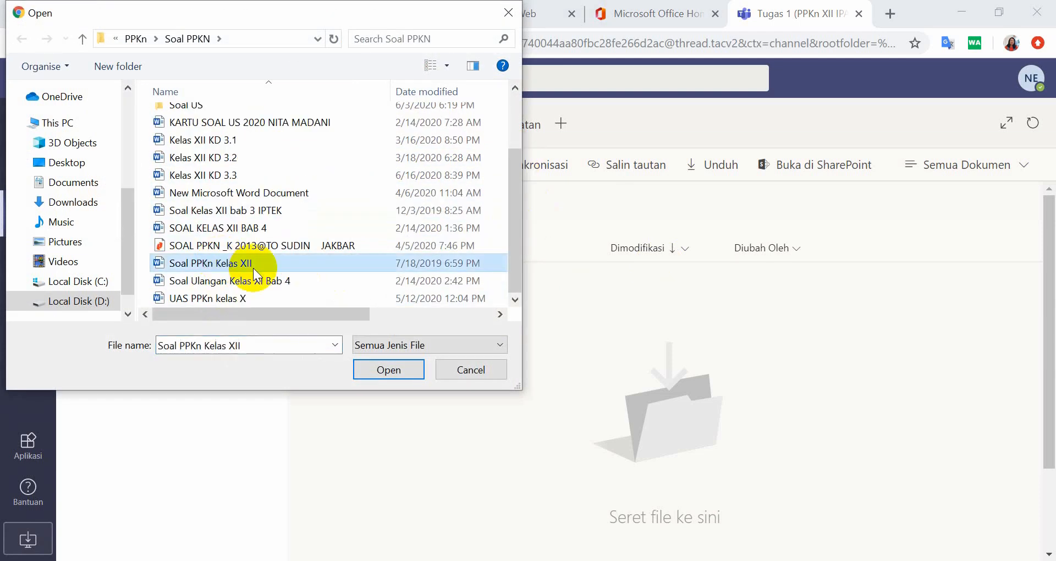
{"action": "left_click", "coordinate": [395, 367]}
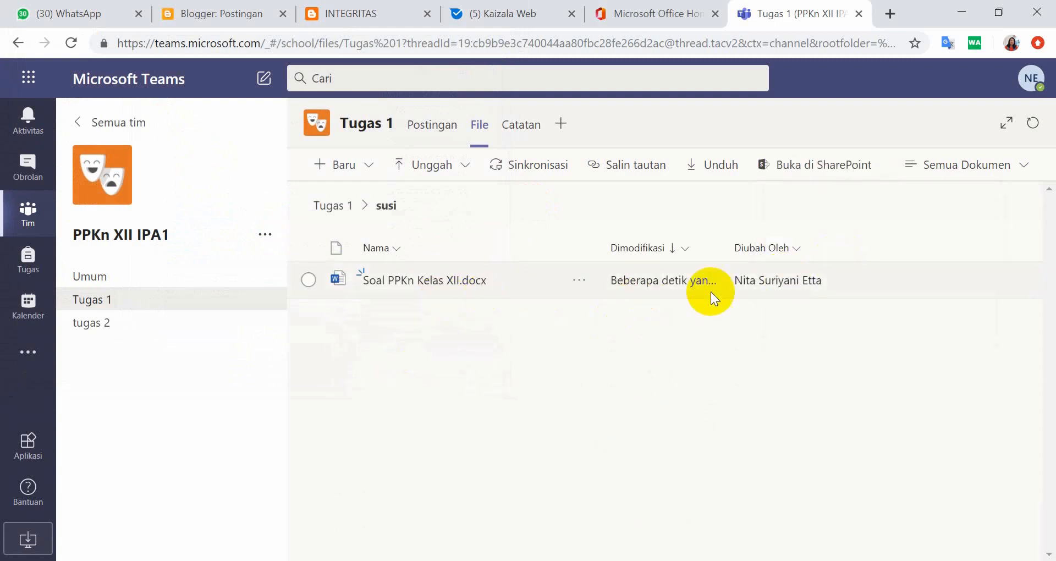
- Attach the Word file "Kelas XII KD 3.1" from the computer to a new conversation in the Umum channel
{"action": "left_click", "coordinate": [122, 280]}
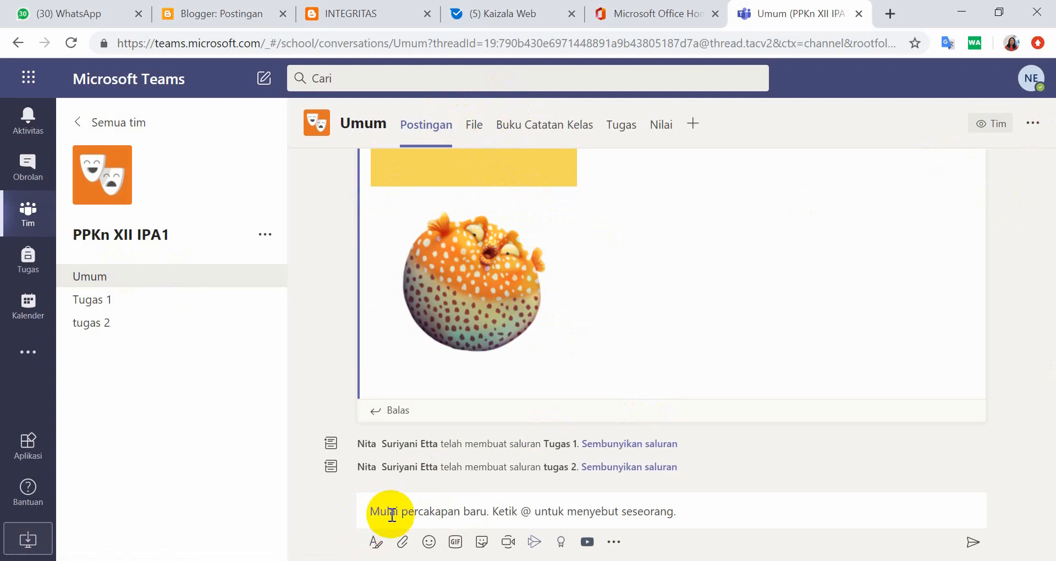
{"action": "left_click", "coordinate": [403, 545]}
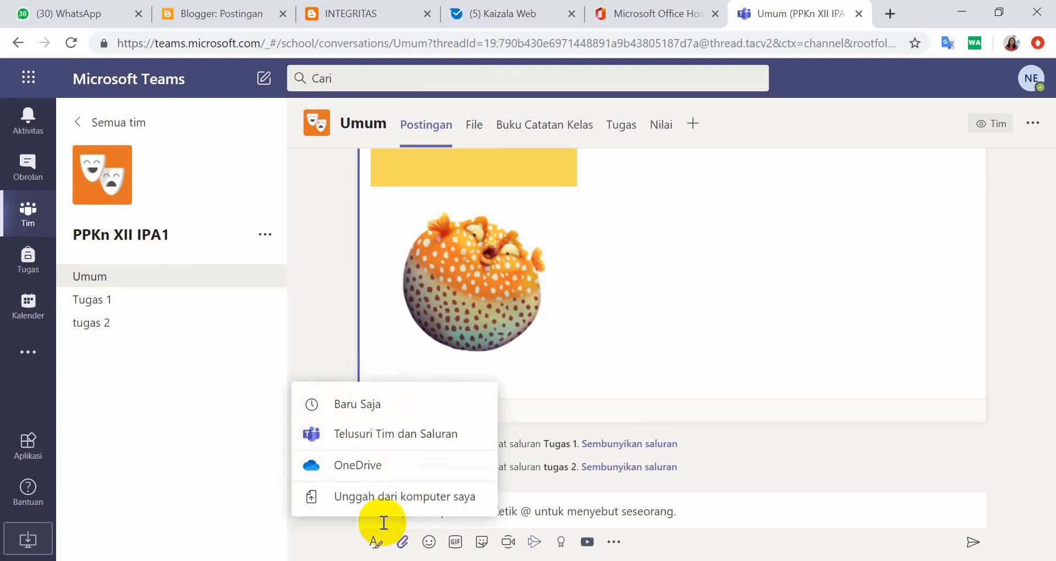
{"action": "left_click", "coordinate": [388, 502]}
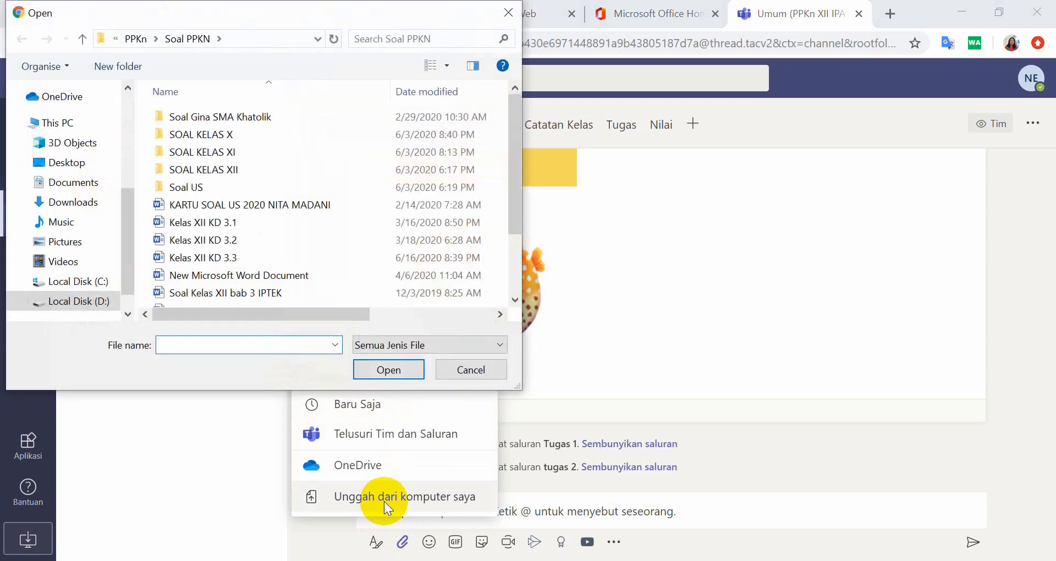
{"action": "left_click", "coordinate": [226, 223]}
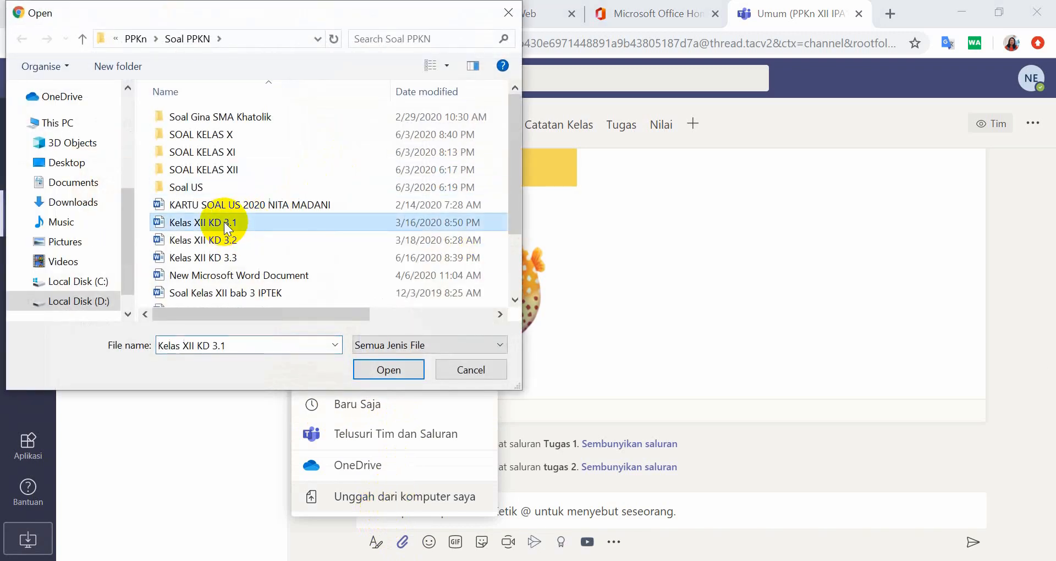
{"action": "left_click", "coordinate": [388, 370]}
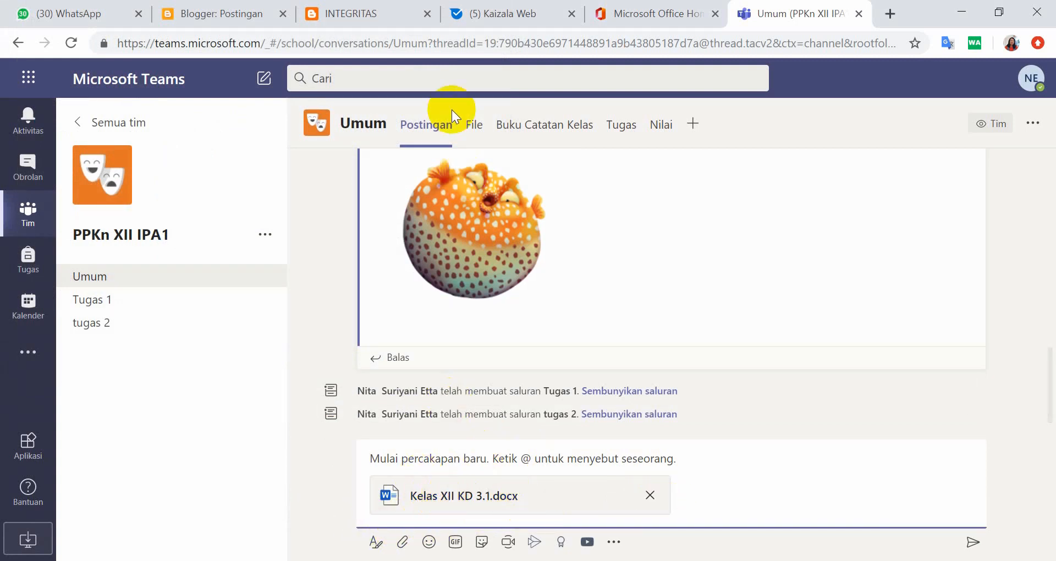
{"action": "left_click", "coordinate": [474, 126]}
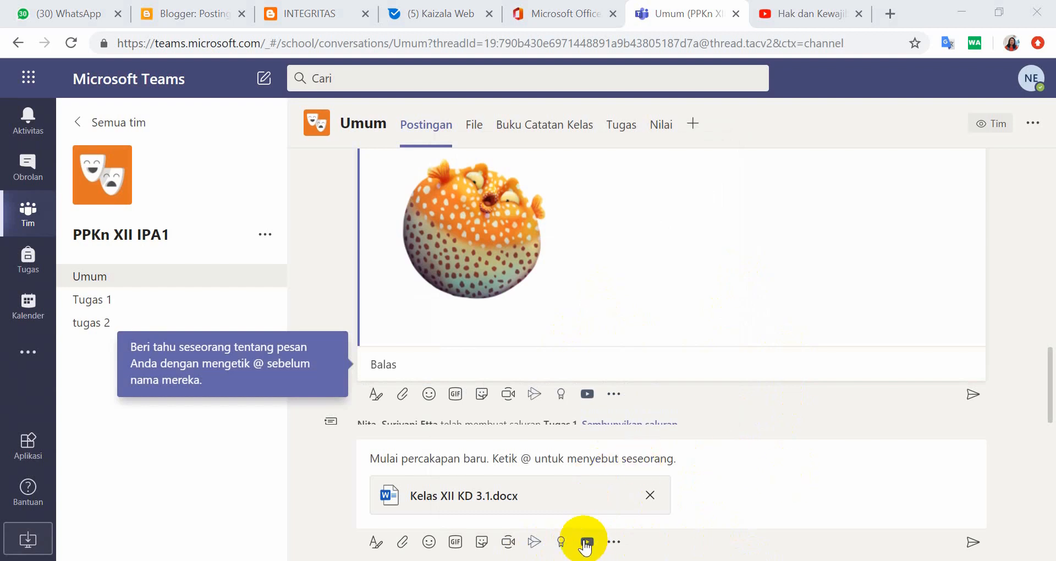
- Search YouTube for "hak dan kewajiban" and add the 07:02 video "HAK DAN KEWAJIBAN" to the draft message
{"action": "left_click", "coordinate": [587, 542]}
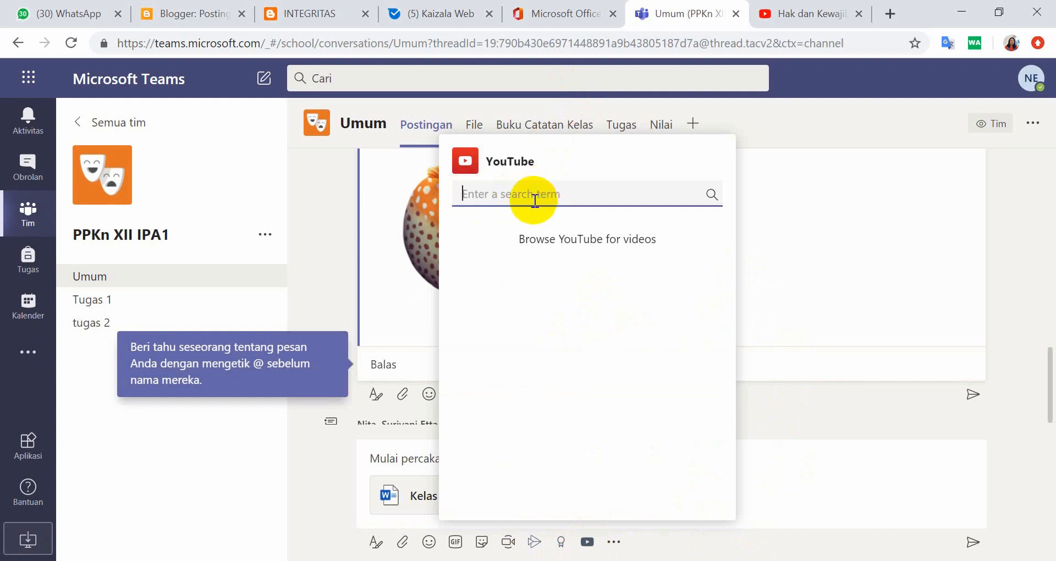
{"action": "type", "text": "hak dan kewajiban"}
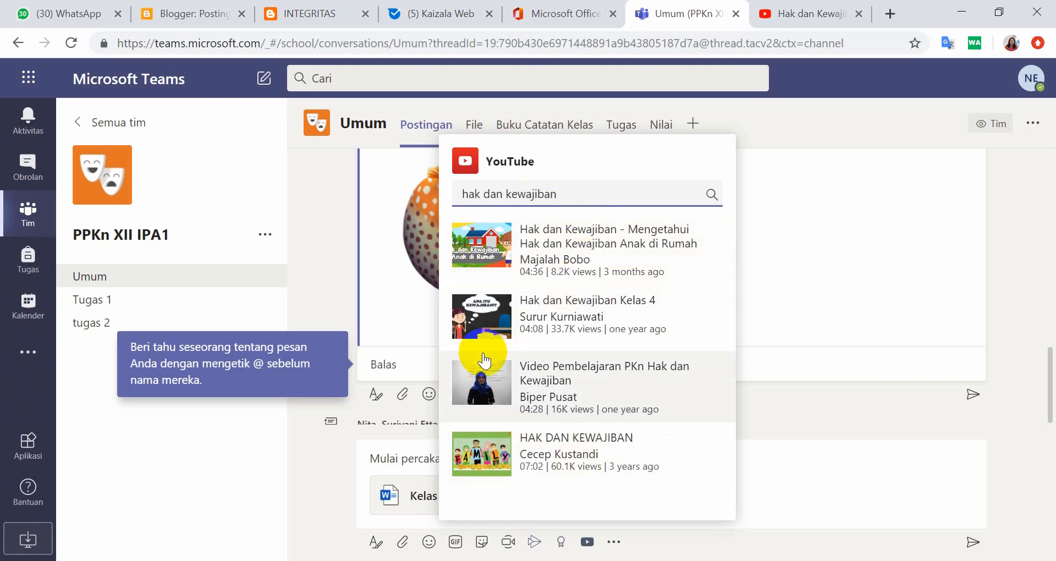
{"action": "scroll", "coordinate": [550, 355], "scroll_direction": "down", "scroll_amount": 1}
{"action": "left_click", "coordinate": [563, 358]}
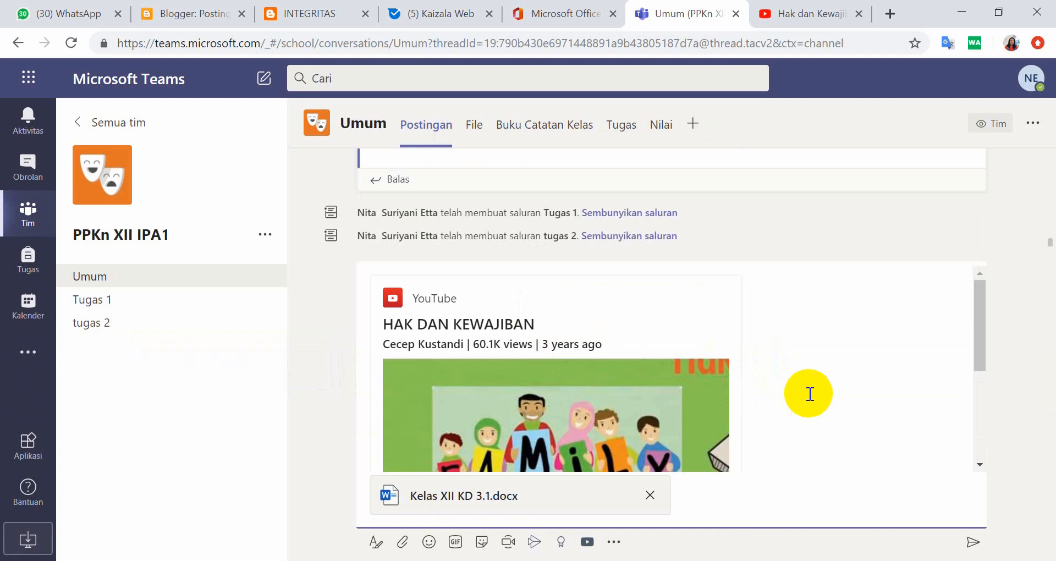
{"action": "scroll", "coordinate": [809, 393], "scroll_direction": "down", "scroll_amount": 1}
{"action": "scroll", "coordinate": [810, 391], "scroll_direction": "down", "scroll_amount": 1}
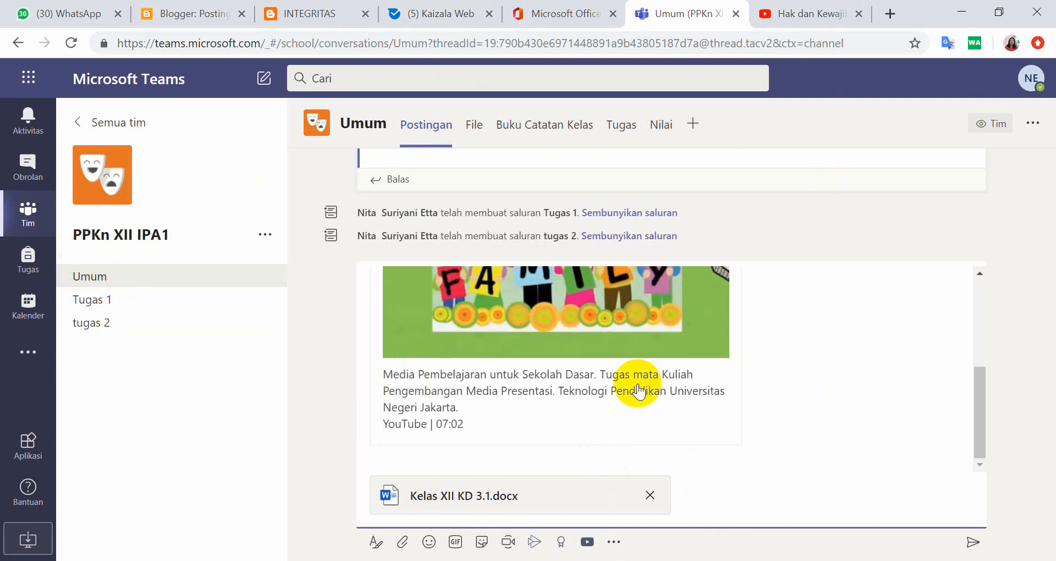
{"action": "scroll", "coordinate": [759, 346], "scroll_direction": "up", "scroll_amount": 3}
{"action": "scroll", "coordinate": [852, 346], "scroll_direction": "down", "scroll_amount": 2}
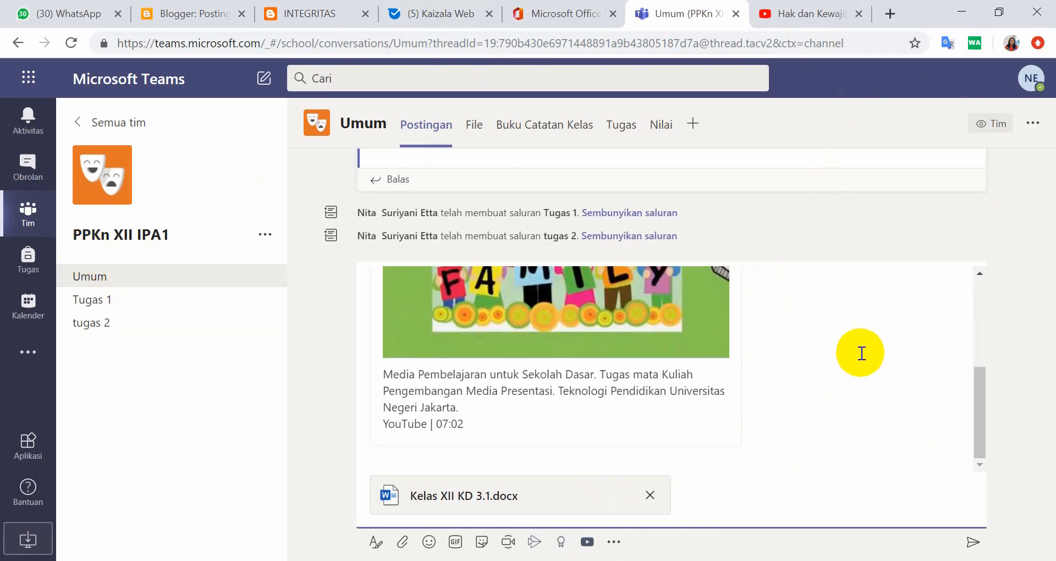
{"action": "scroll", "coordinate": [863, 344], "scroll_direction": "up", "scroll_amount": 2}
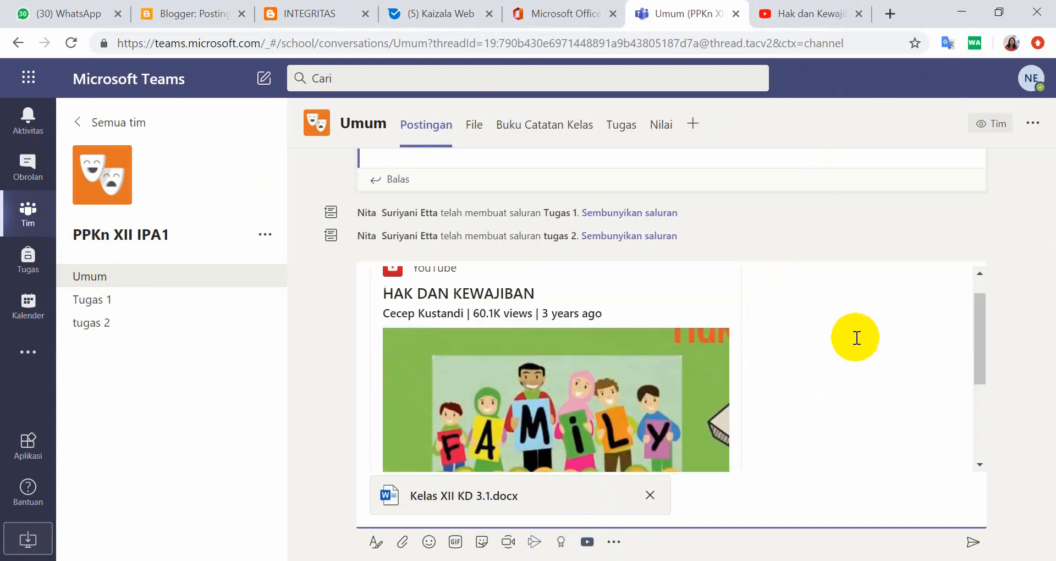
{"action": "left_click", "coordinate": [142, 301]}
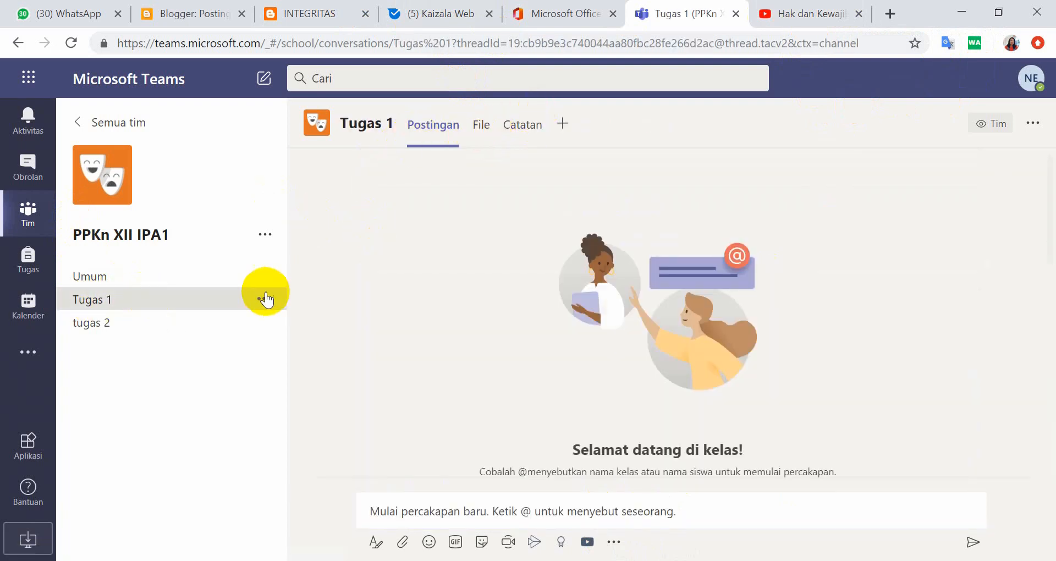
{"action": "left_click", "coordinate": [257, 277]}
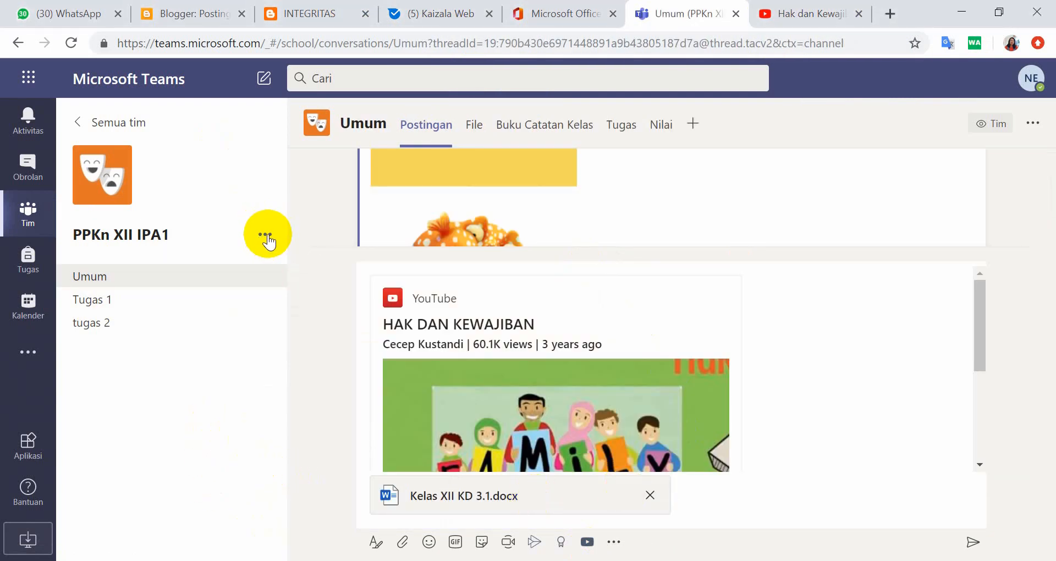
- Generate a team code (Kode tim) in the settings of the PPKn XII IPA1 team
{"action": "left_click", "coordinate": [267, 237]}
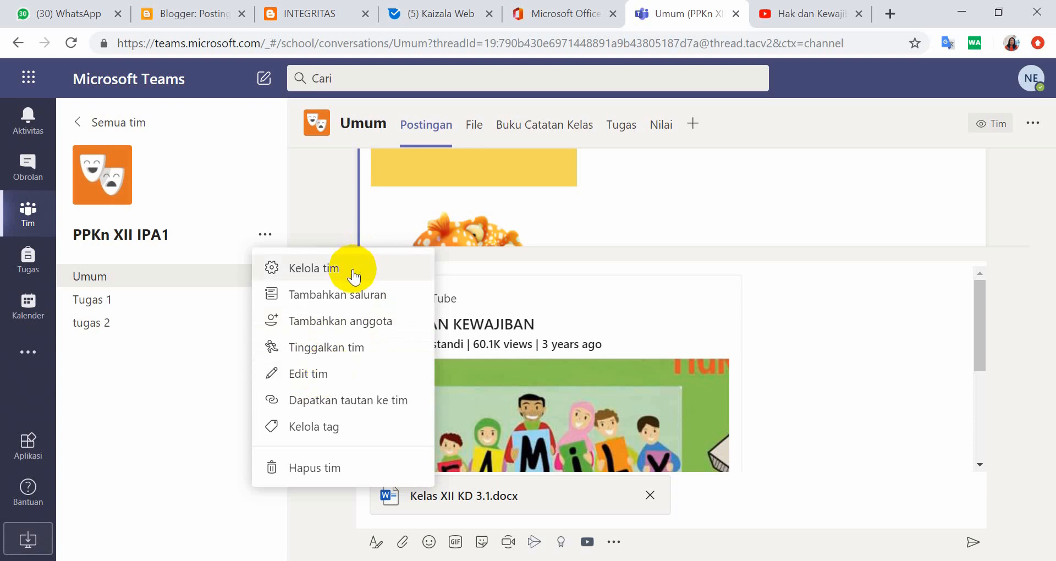
{"action": "left_click", "coordinate": [325, 270]}
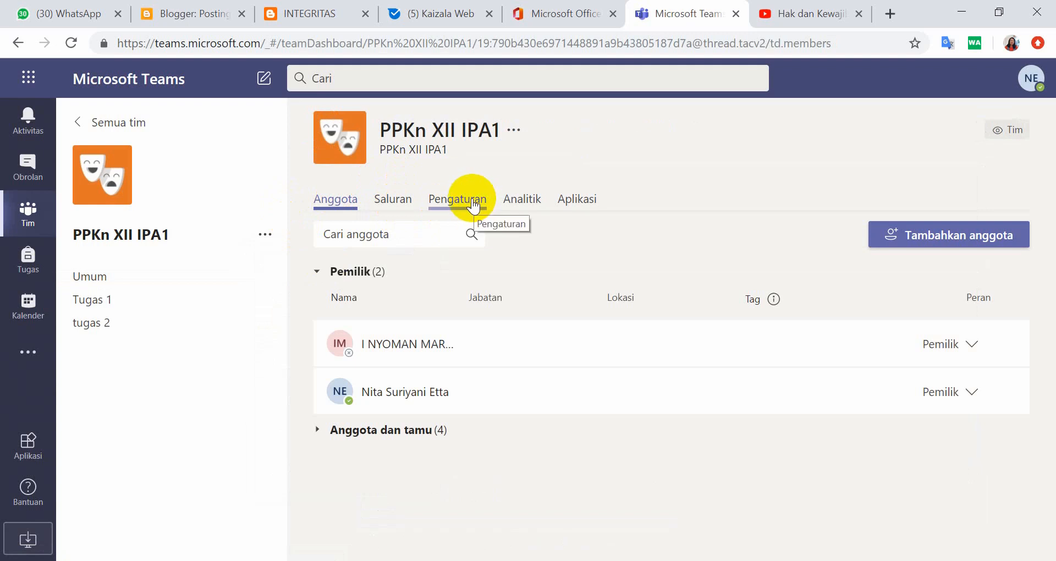
{"action": "left_click", "coordinate": [463, 202]}
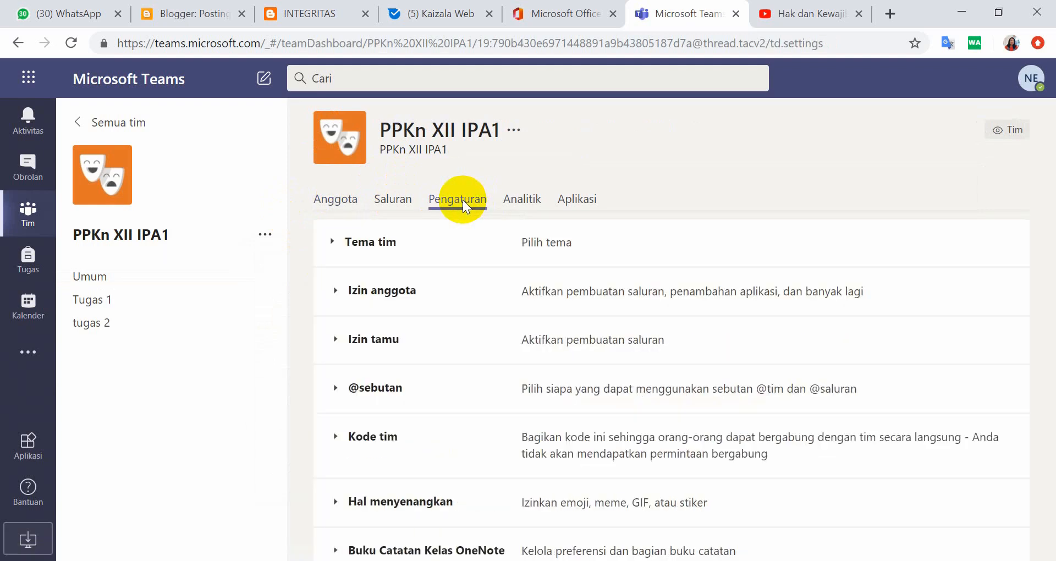
{"action": "left_click", "coordinate": [385, 437]}
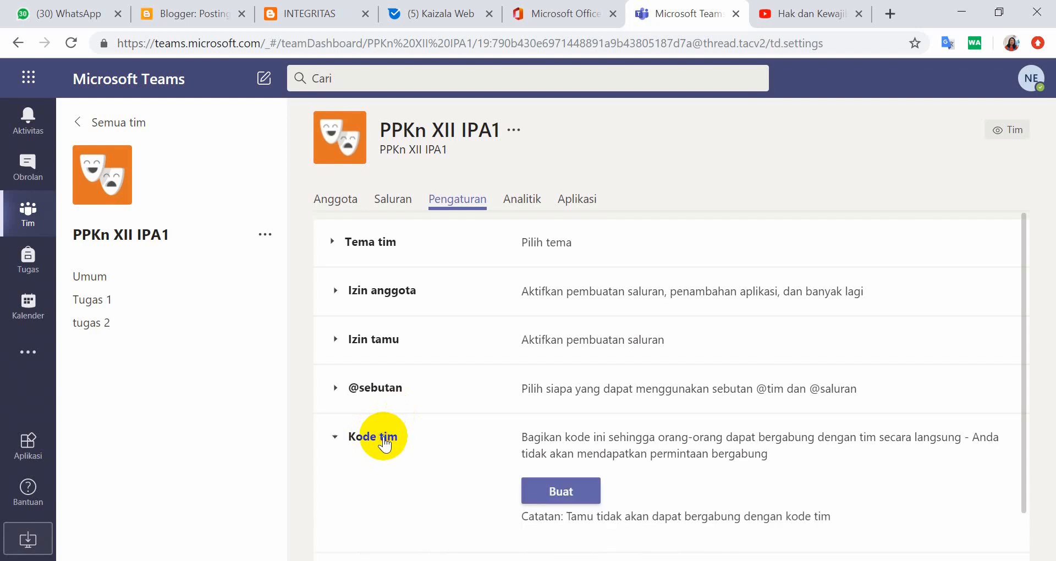
{"action": "left_click", "coordinate": [562, 498]}
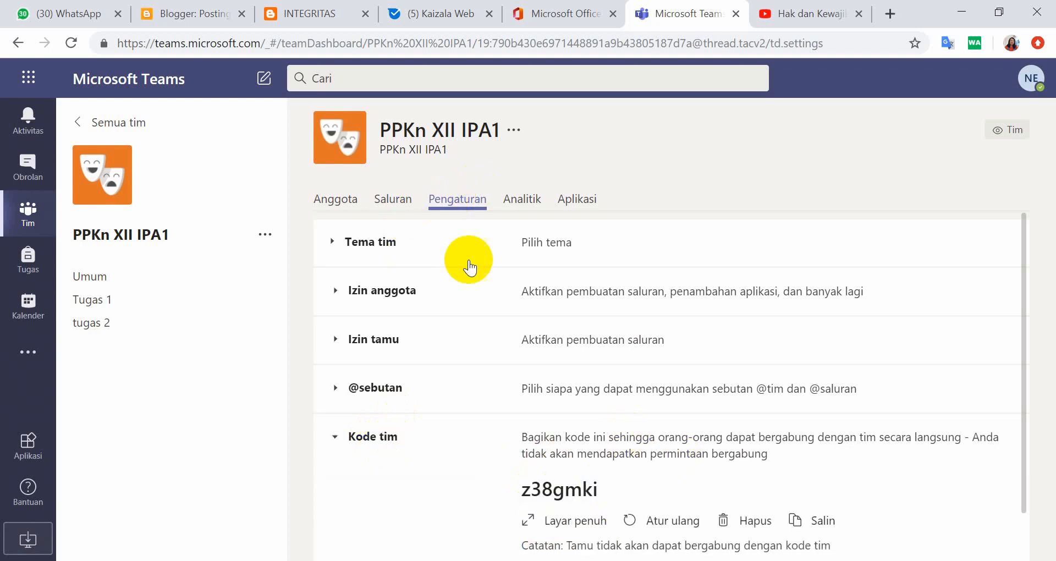
- Copy the generated team code to the clipboard
{"action": "scroll", "coordinate": [604, 472], "scroll_direction": "down", "scroll_amount": 2}
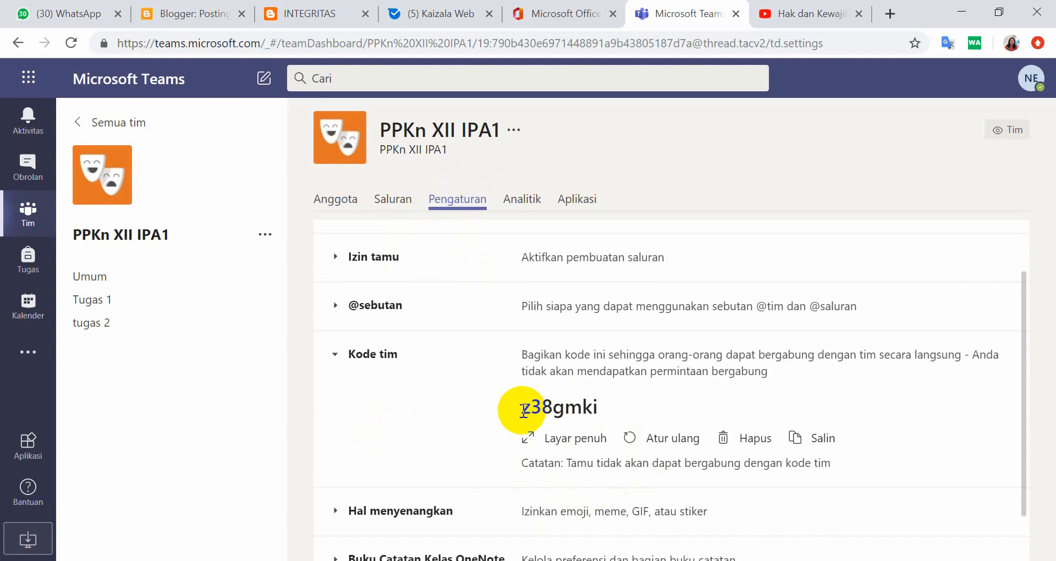
{"action": "left_click_drag", "start_coordinate": [524, 410], "coordinate": [616, 412]}
{"action": "right_click", "coordinate": [574, 409]}
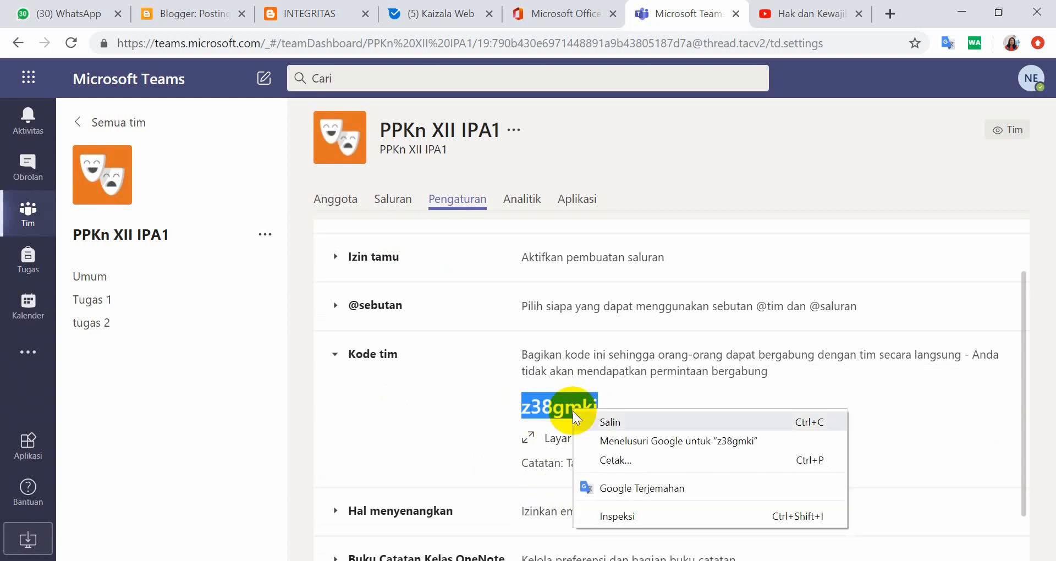
{"action": "left_click", "coordinate": [609, 421]}
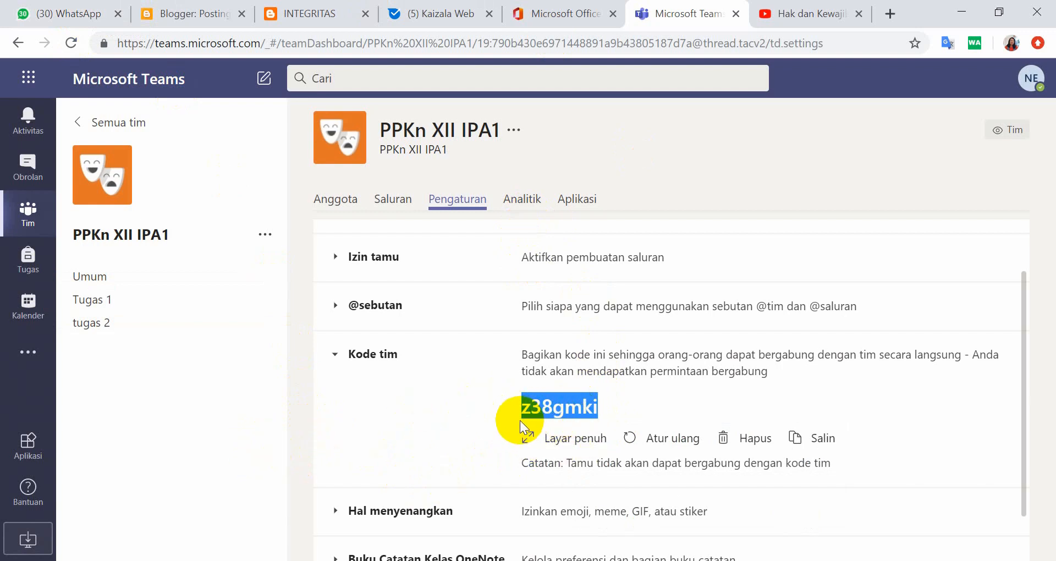
- Return to the teams overview and try to join a team with the copied team code
{"action": "left_click", "coordinate": [24, 222]}
{"action": "left_click", "coordinate": [24, 222]}
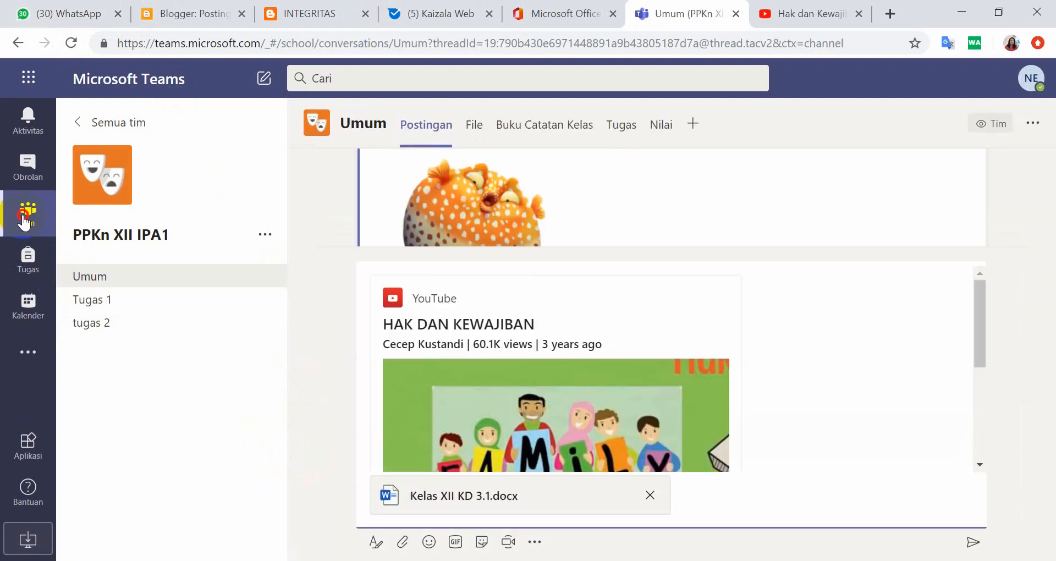
{"action": "left_click", "coordinate": [955, 123]}
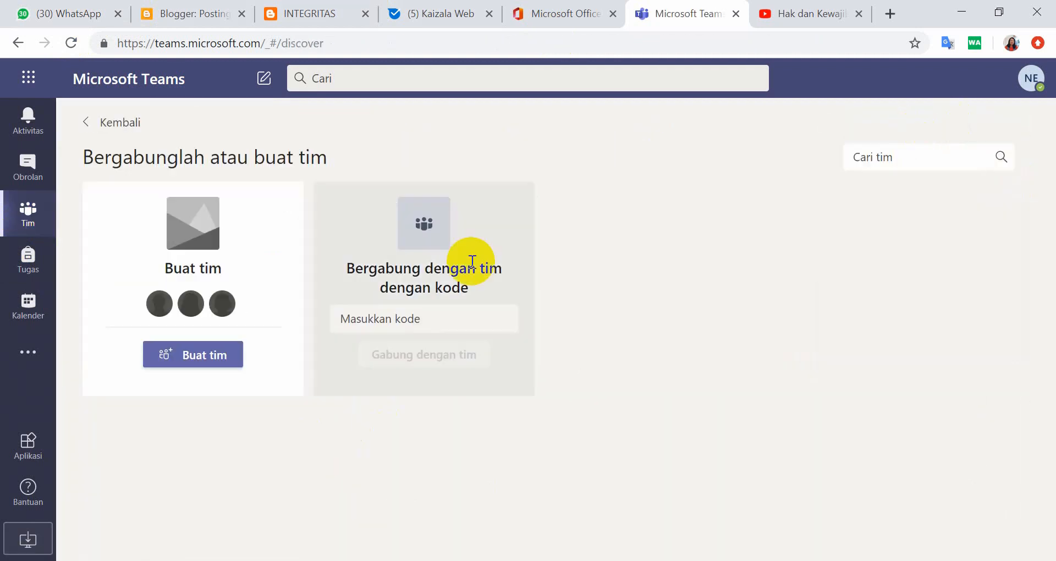
{"action": "left_click", "coordinate": [355, 324]}
{"action": "key", "text": "ctrl+v"}
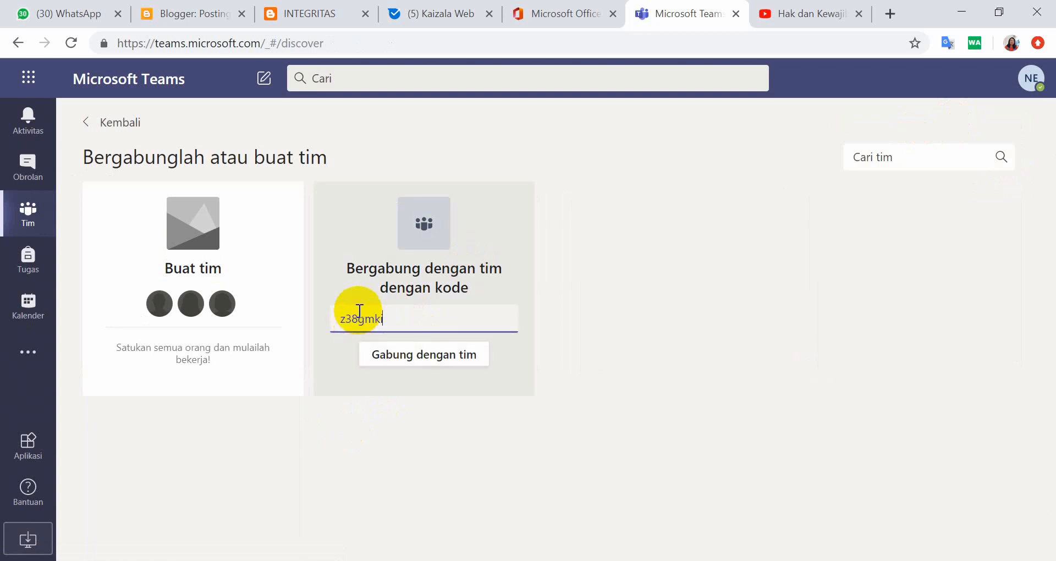
{"action": "left_click", "coordinate": [417, 353]}
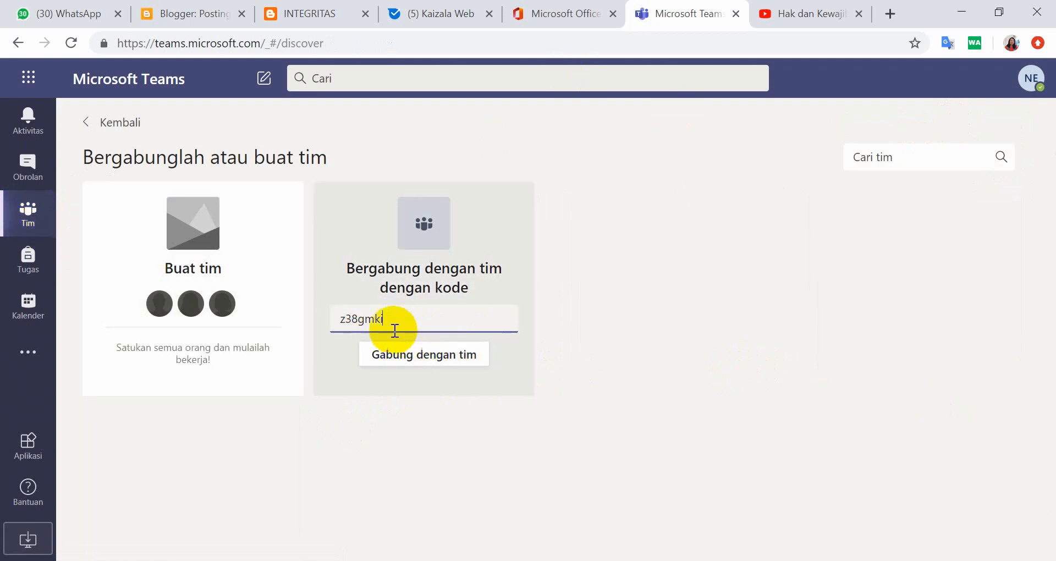
- Leave the join page, open the PPKn XII IPA1 team and copy the link to the team
{"action": "mouse_move", "coordinate": [132, 240]}
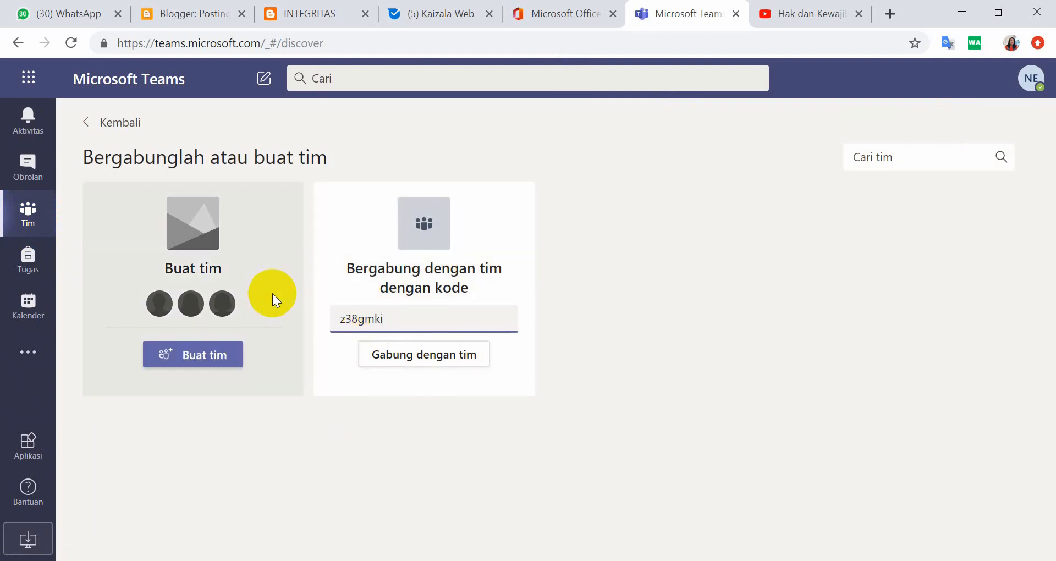
{"action": "left_click", "coordinate": [23, 212]}
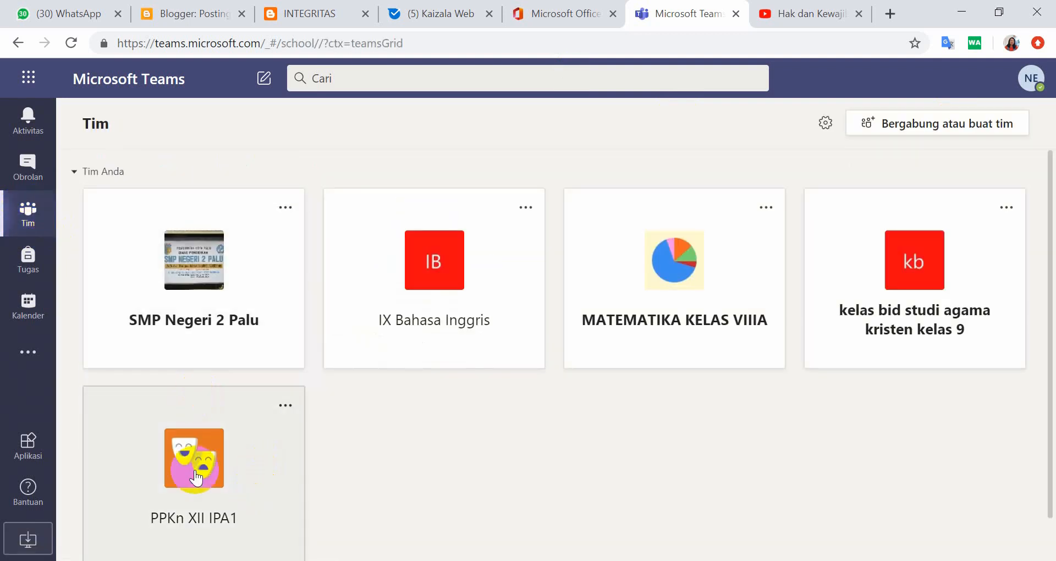
{"action": "left_click", "coordinate": [236, 499]}
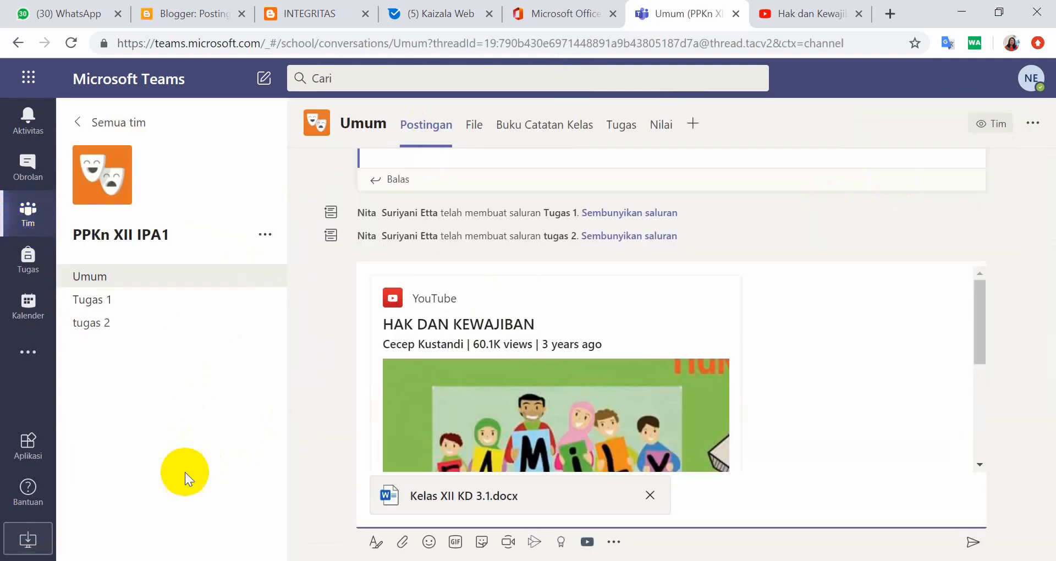
{"action": "left_click", "coordinate": [266, 235]}
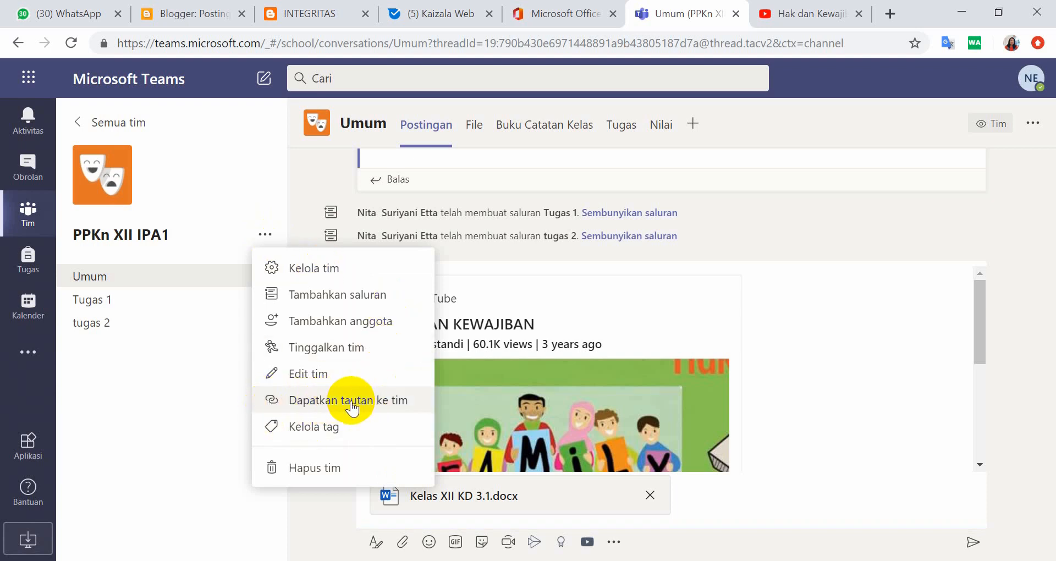
{"action": "left_click", "coordinate": [300, 401]}
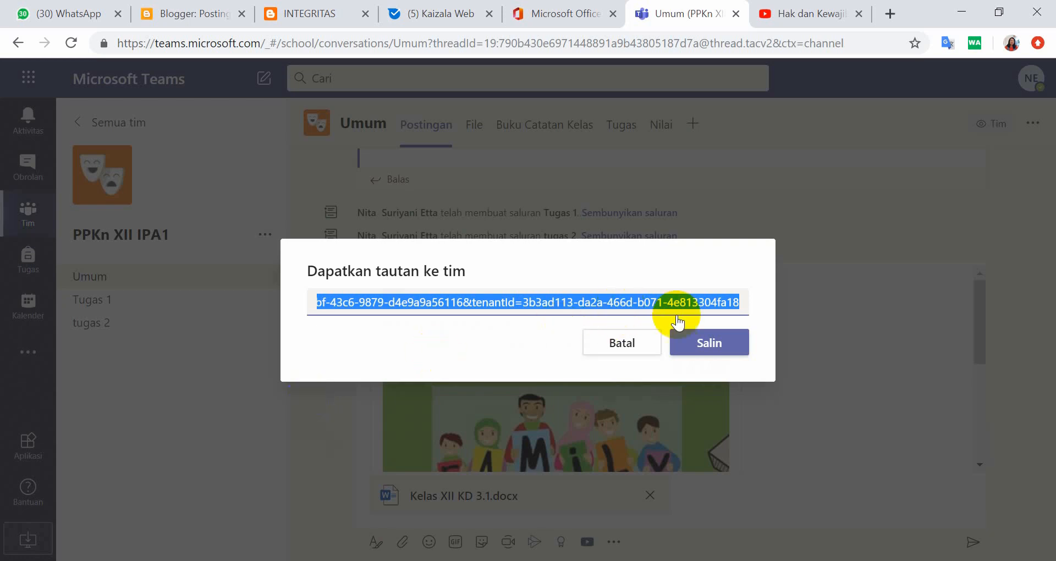
{"action": "left_click", "coordinate": [709, 342]}
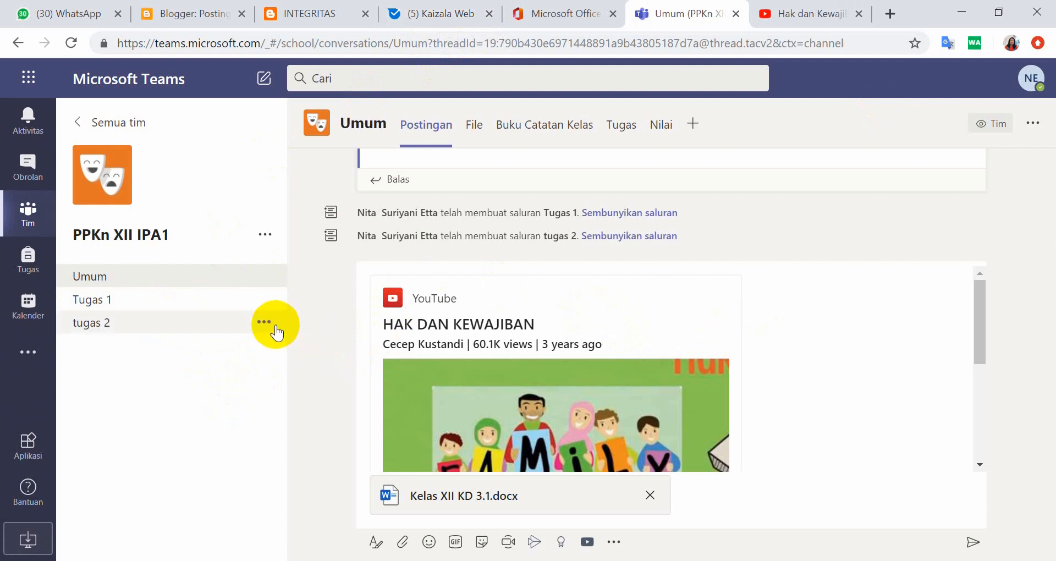
- Look through the posts of the Tugas 1, tugas 2 and Umum channels of the team
{"action": "left_click", "coordinate": [156, 302]}
{"action": "left_click", "coordinate": [164, 323]}
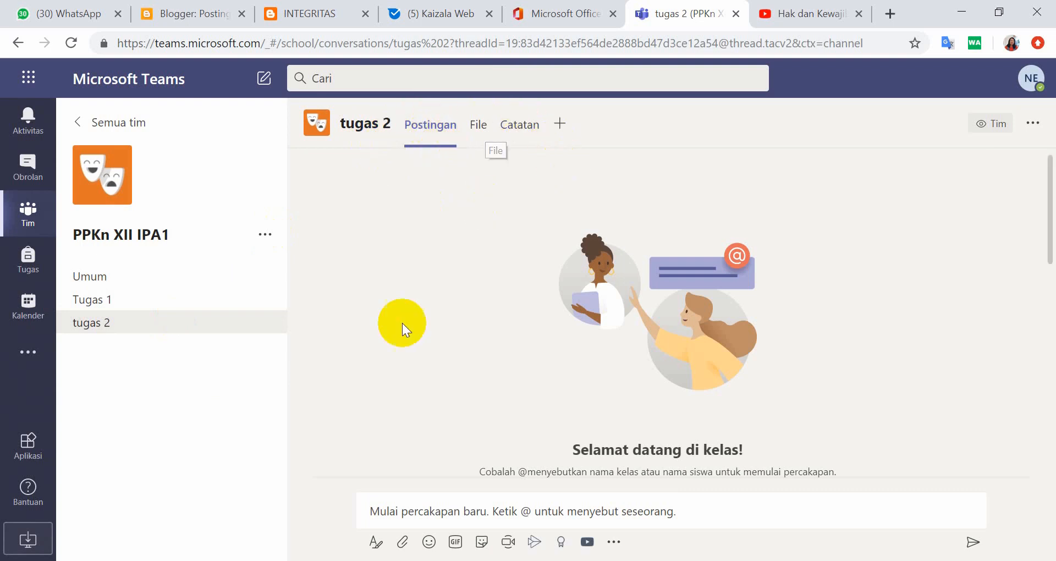
{"action": "left_click", "coordinate": [172, 299]}
{"action": "left_click", "coordinate": [436, 509]}
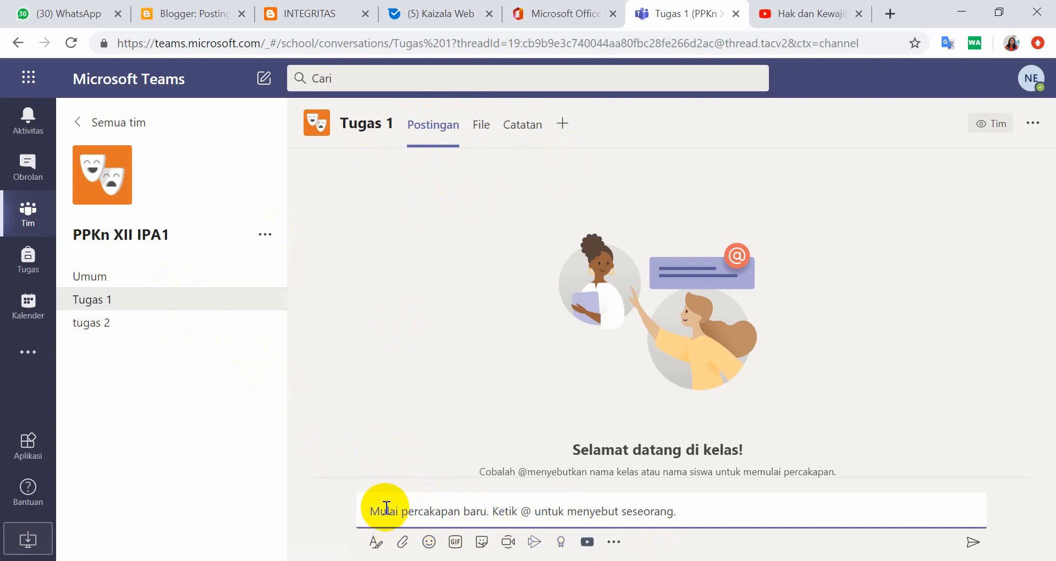
{"action": "left_click", "coordinate": [165, 325]}
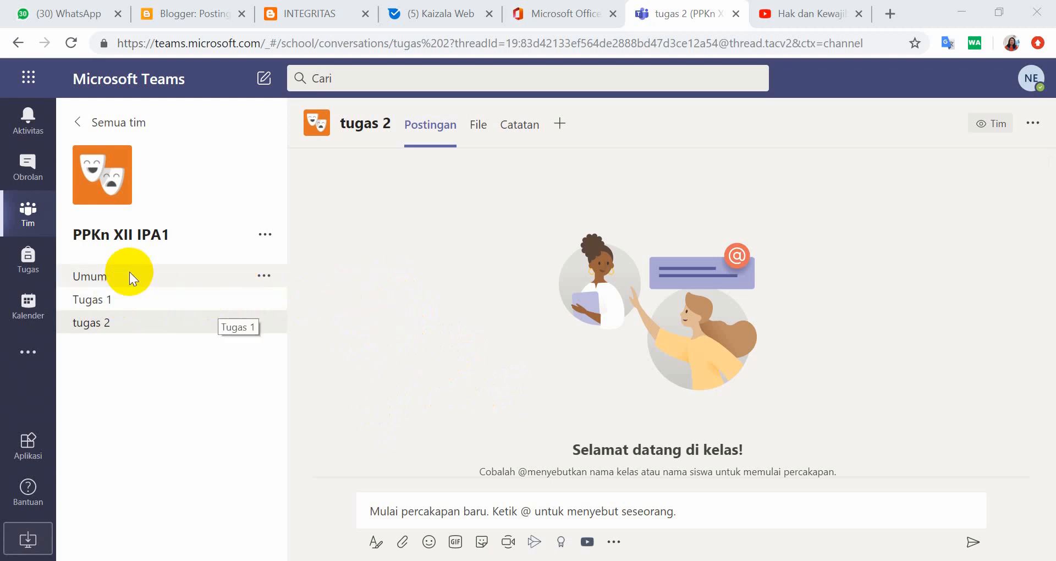
{"action": "left_click", "coordinate": [140, 282]}
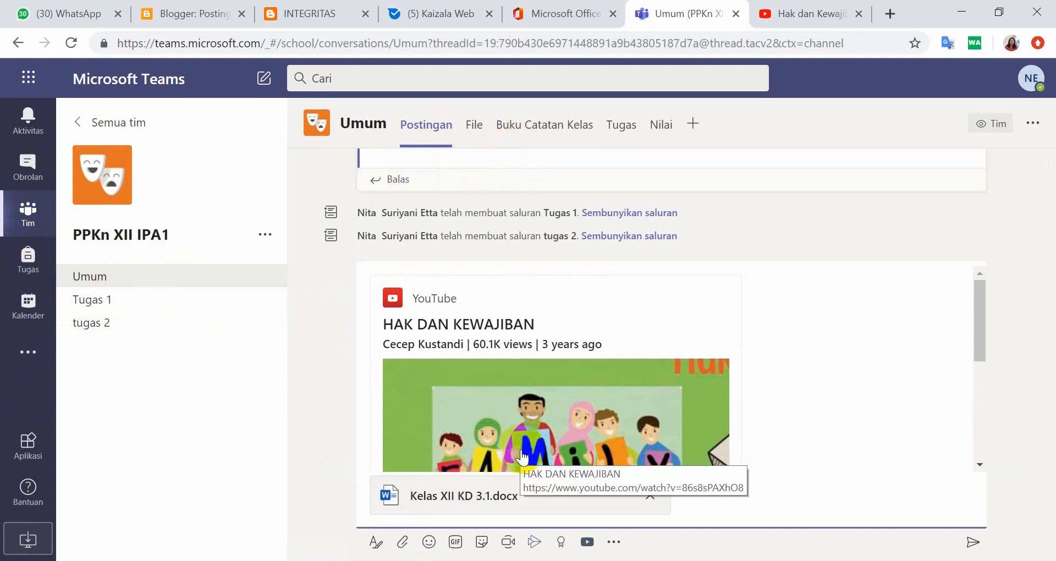
{"action": "left_click", "coordinate": [190, 301]}
{"action": "left_click", "coordinate": [190, 302]}
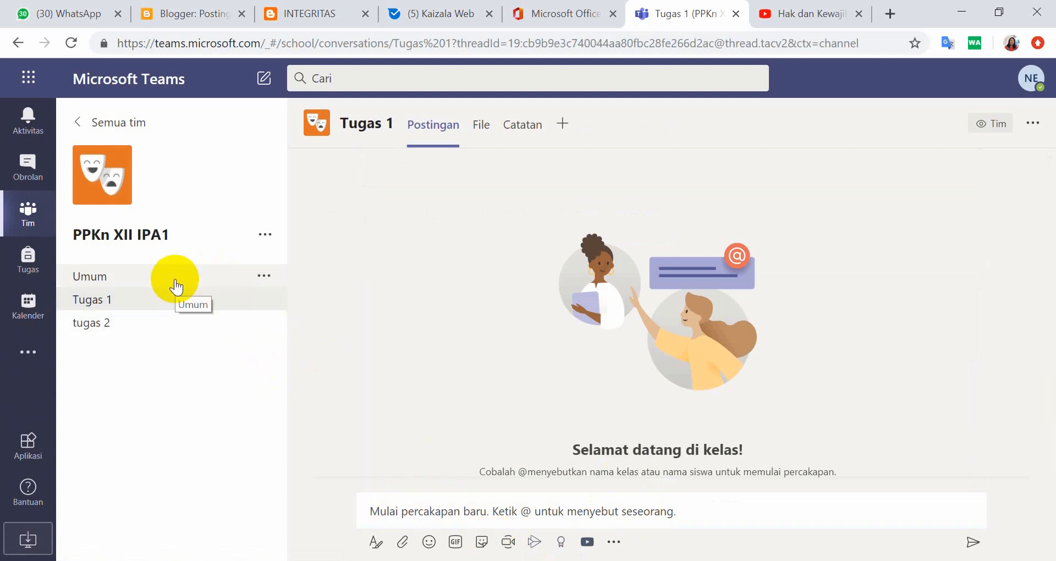
- Start an instant meeting with the subject "pertemuan perdana" in the Umum channel and end the call
{"action": "left_click", "coordinate": [175, 282]}
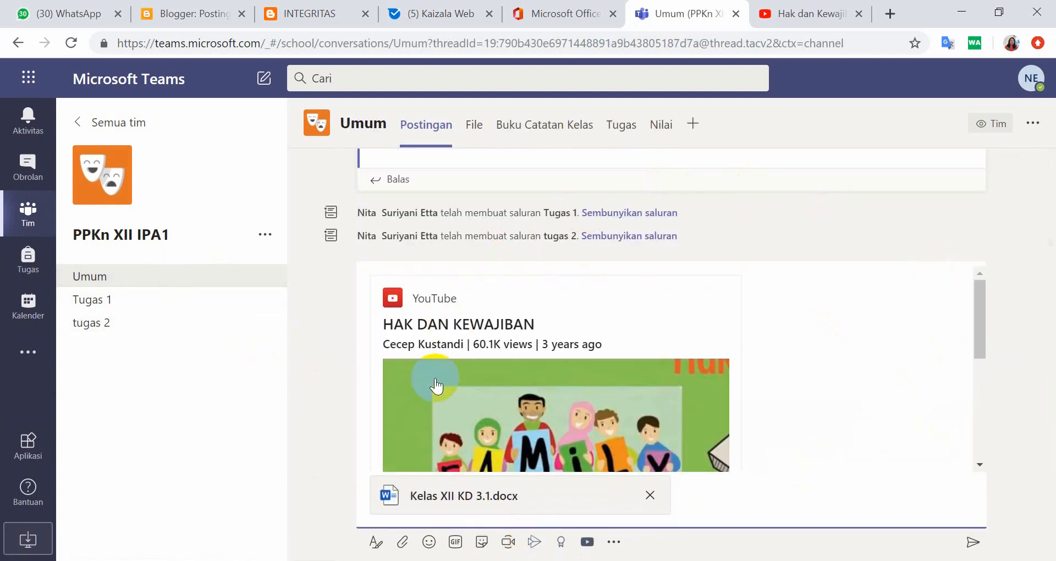
{"action": "left_click", "coordinate": [509, 543]}
{"action": "left_click", "coordinate": [525, 532]}
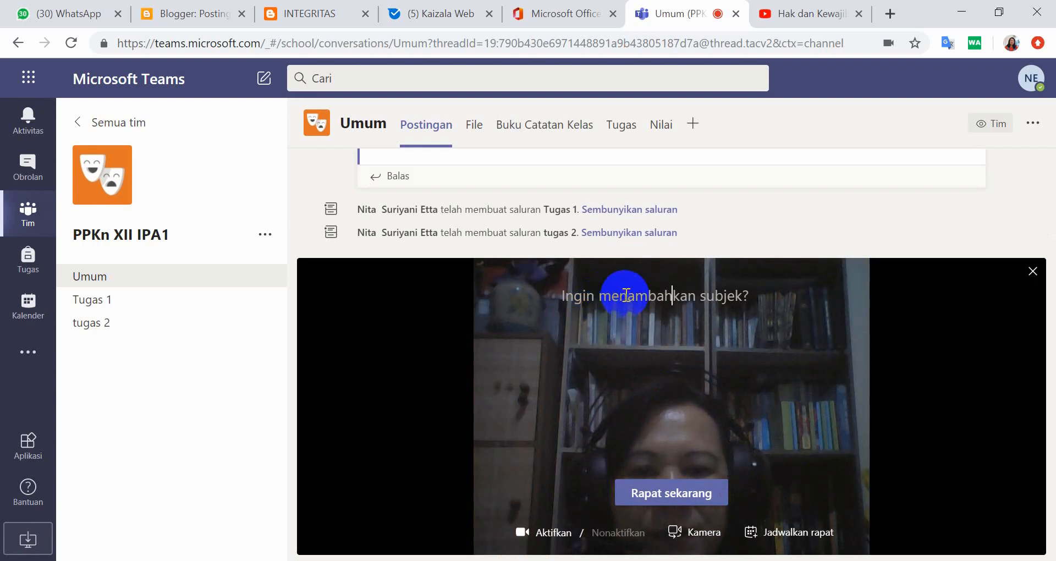
{"action": "type", "text": "p"}
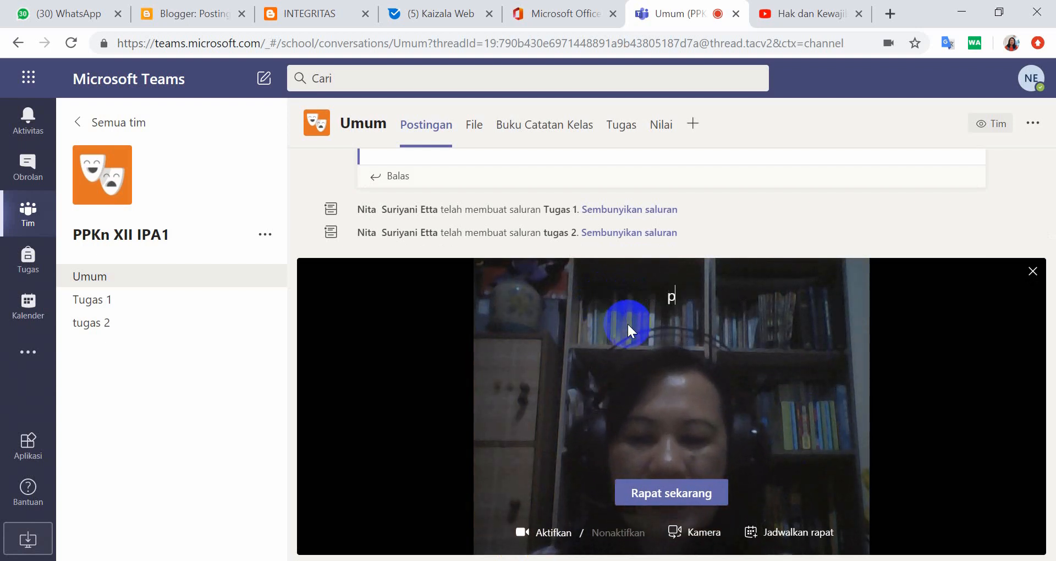
{"action": "type", "text": "ertemuan"}
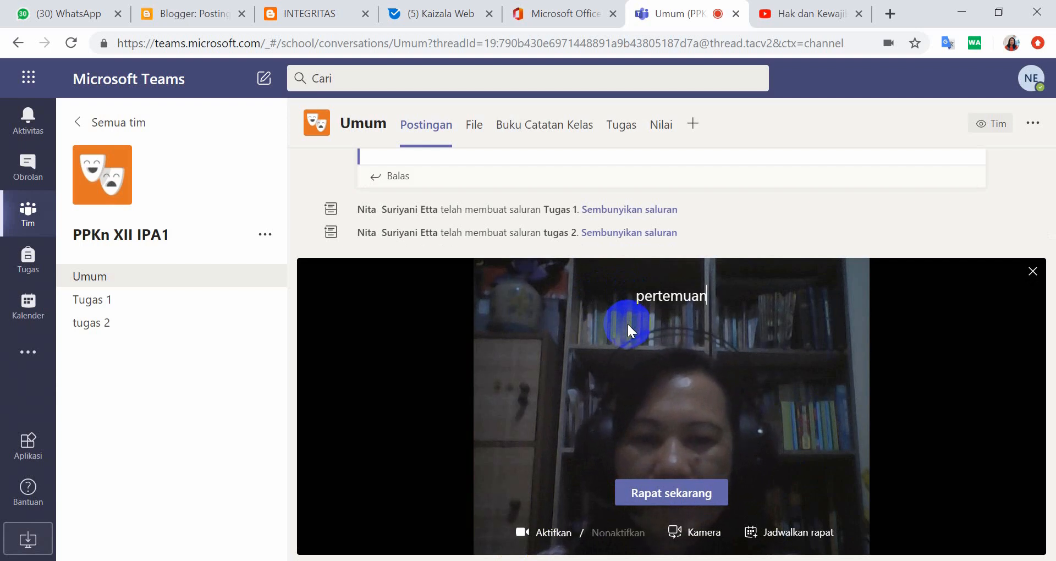
{"action": "type", "text": " p"}
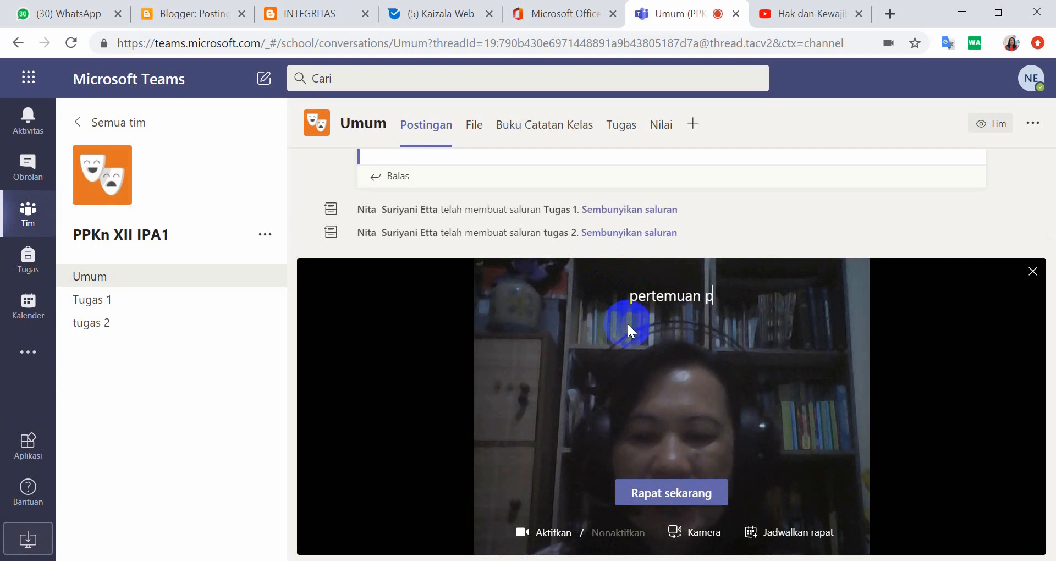
{"action": "type", "text": "erdana"}
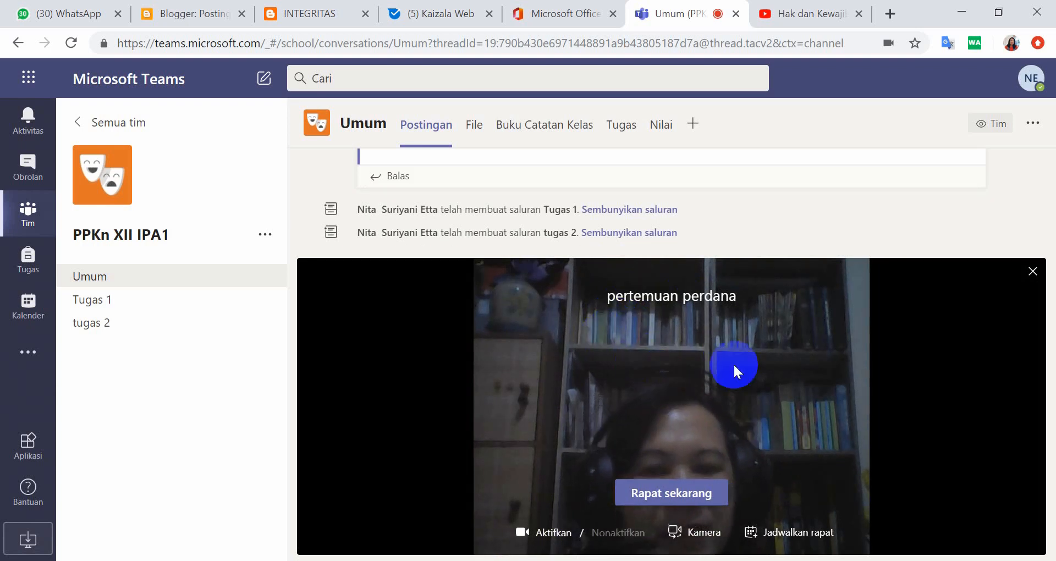
{"action": "left_click", "coordinate": [699, 499]}
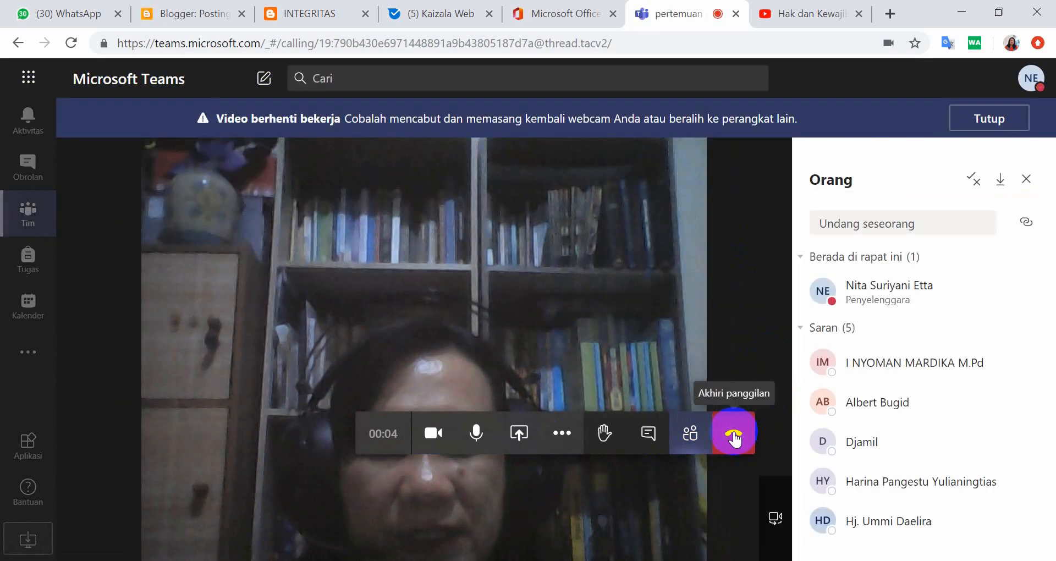
{"action": "left_click", "coordinate": [735, 435]}
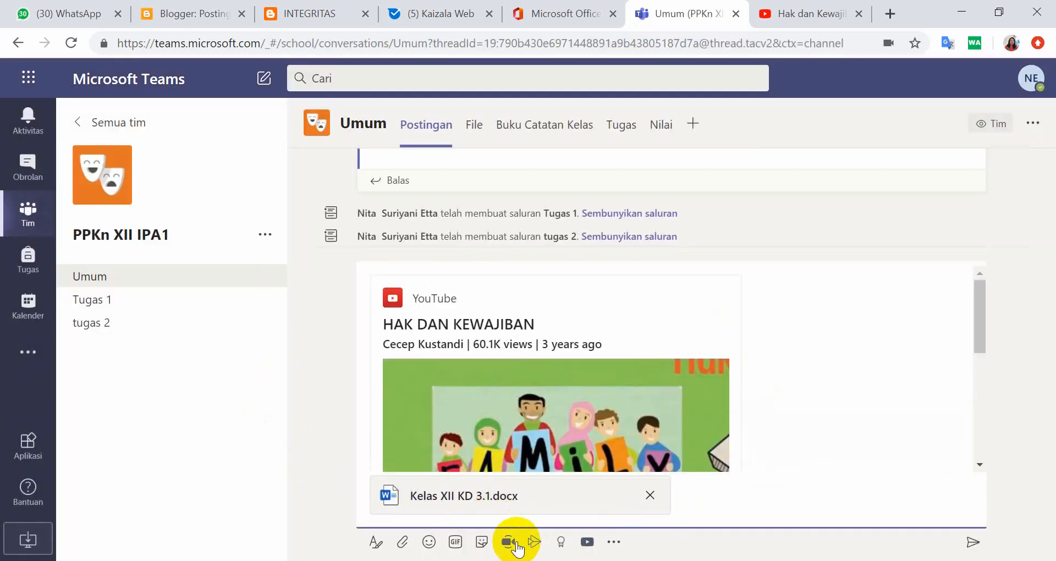
- Prepare a meeting with the subject "pertemuan tugas 1" in the Tugas 1 channel and open its scheduling form
{"action": "left_click", "coordinate": [143, 308]}
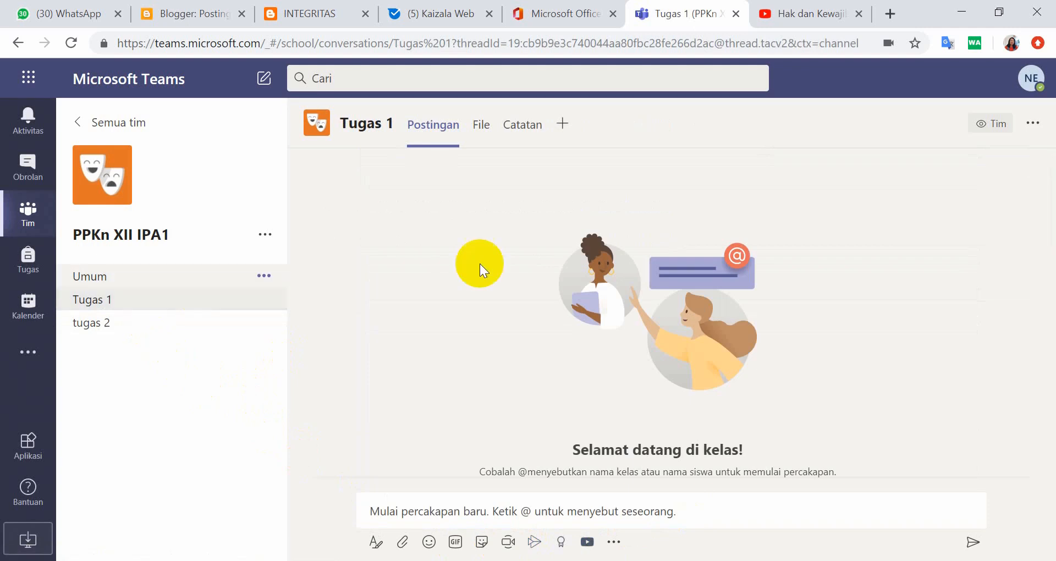
{"action": "left_click", "coordinate": [509, 544]}
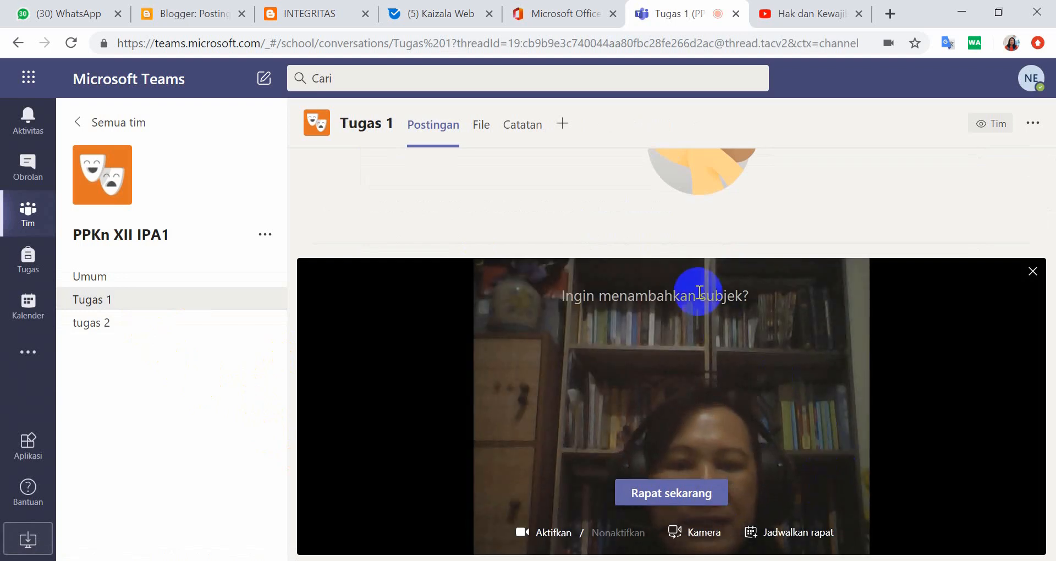
{"action": "left_click", "coordinate": [684, 299]}
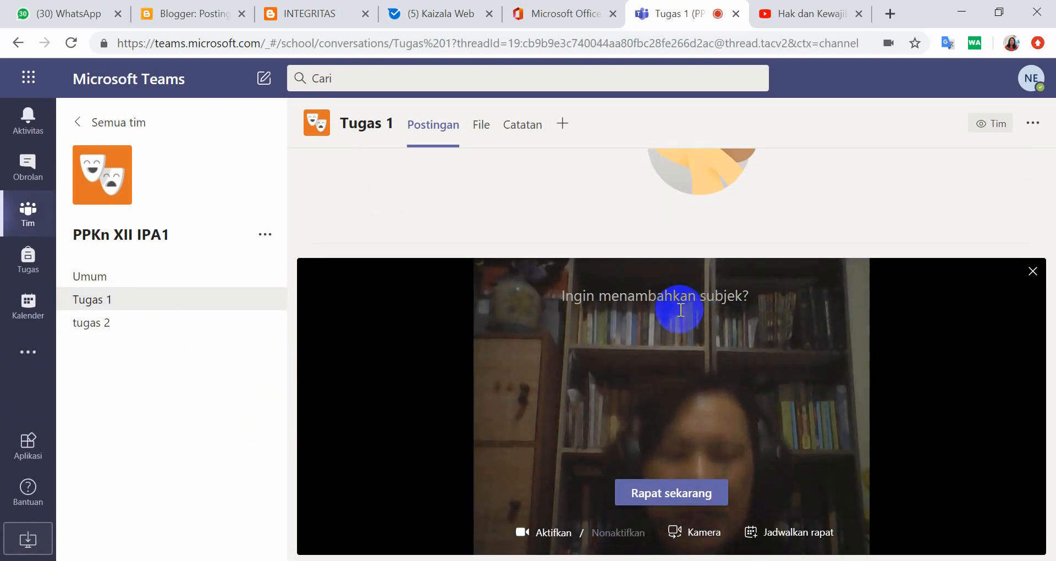
{"action": "type", "text": "pe"}
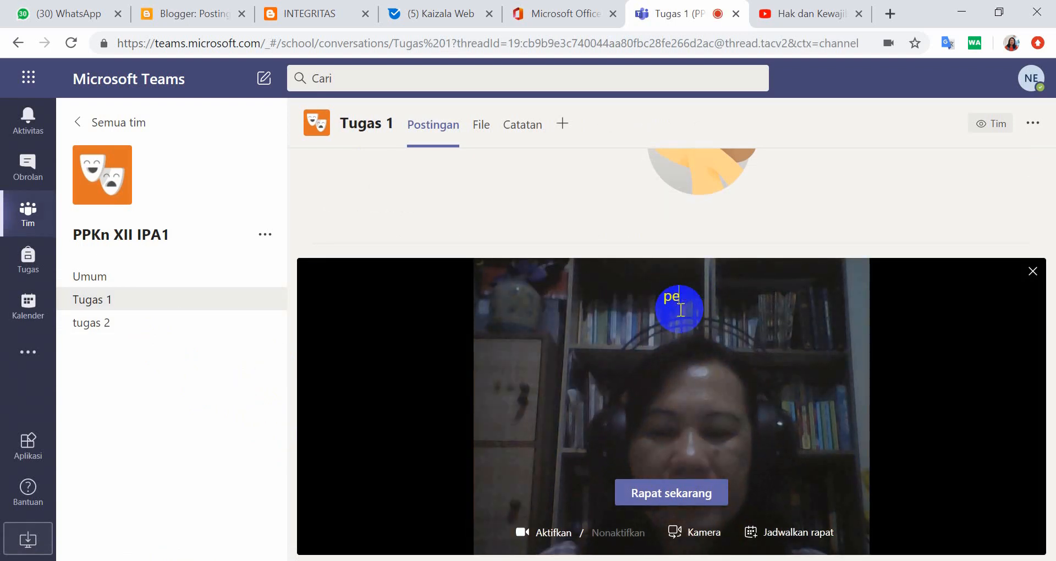
{"action": "type", "text": "rtemuan  tugas "}
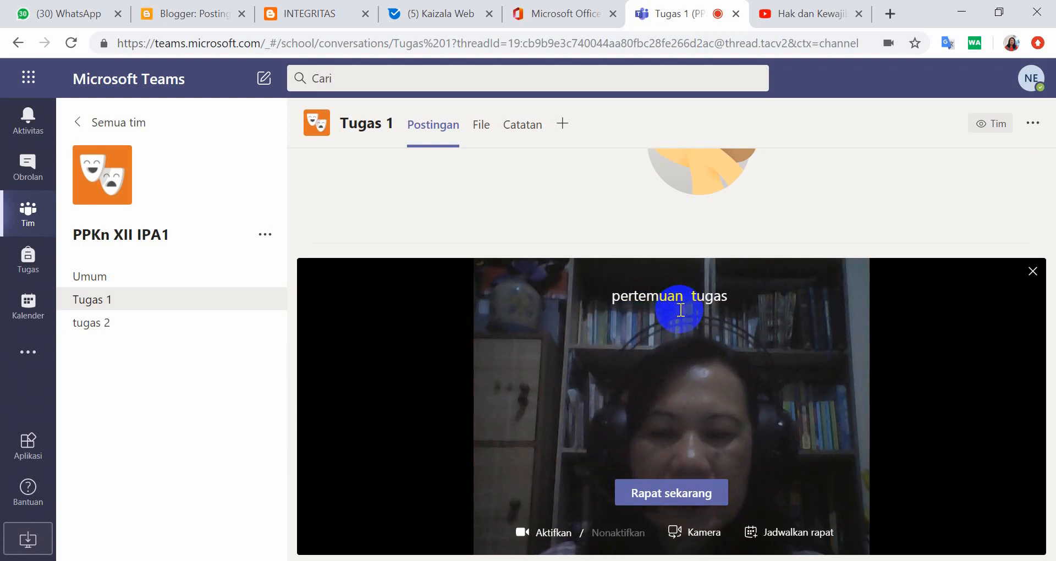
{"action": "type", "text": "1"}
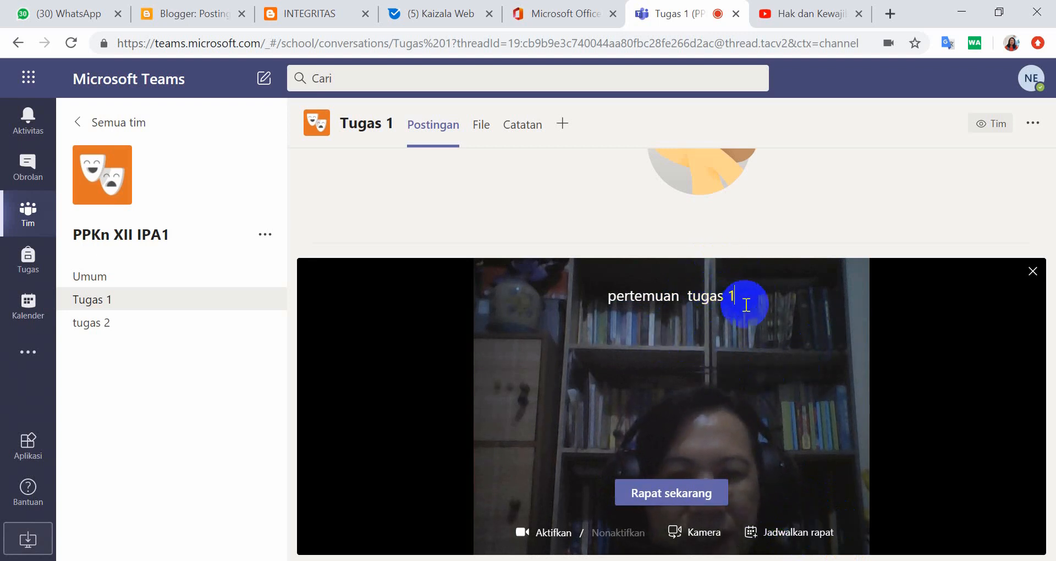
{"action": "left_click", "coordinate": [801, 542]}
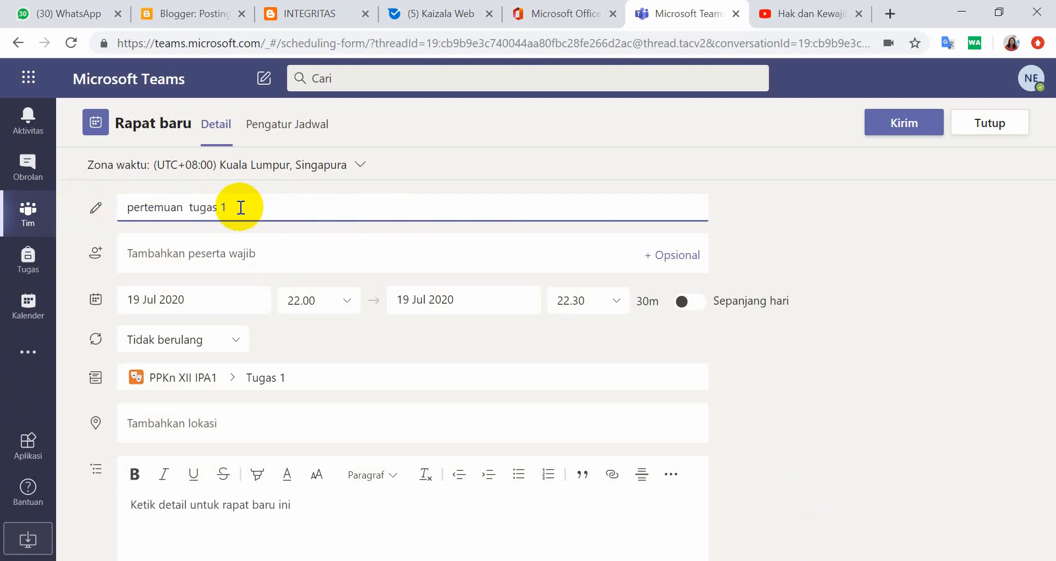
- Retitle the meeting "hak dan kewajiban" and add a team member as required attendee
{"action": "left_click_drag", "start_coordinate": [240, 207], "coordinate": [123, 204]}
{"action": "type", "text": "hak dan ke"}
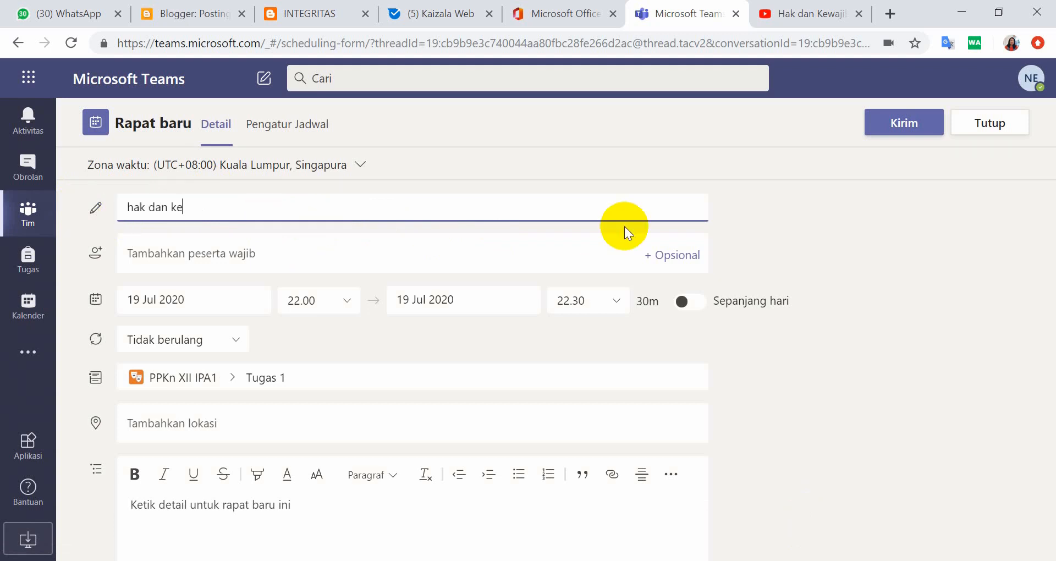
{"action": "type", "text": "wajiban"}
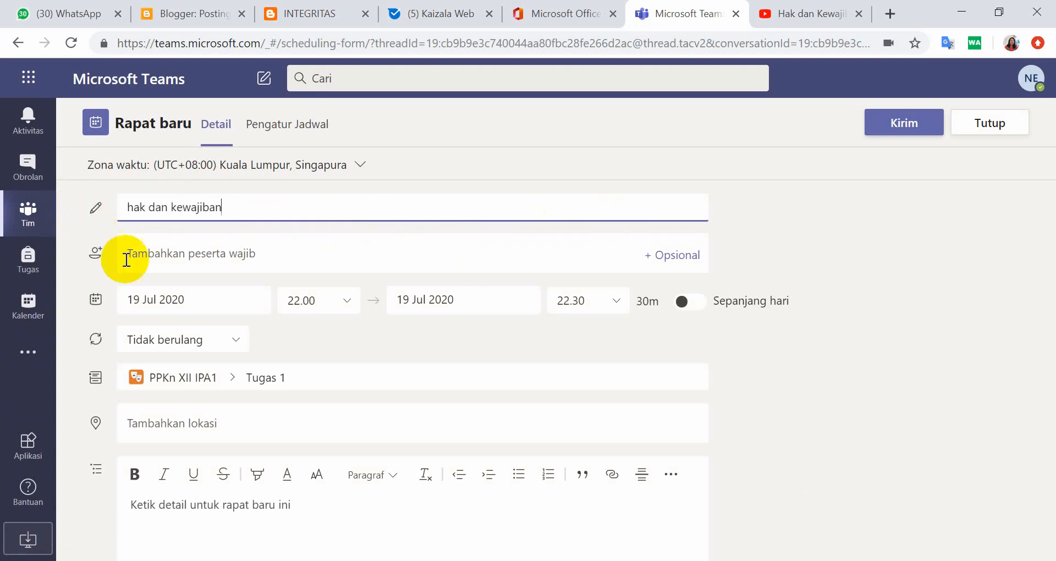
{"action": "left_click", "coordinate": [194, 254]}
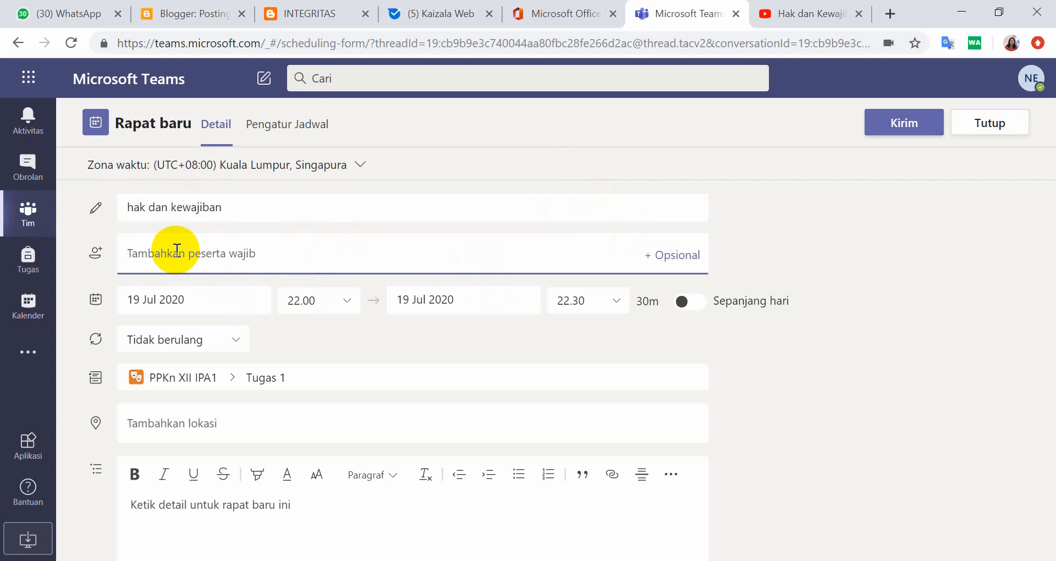
{"action": "type", "text": "d"}
{"action": "left_click", "coordinate": [178, 354]}
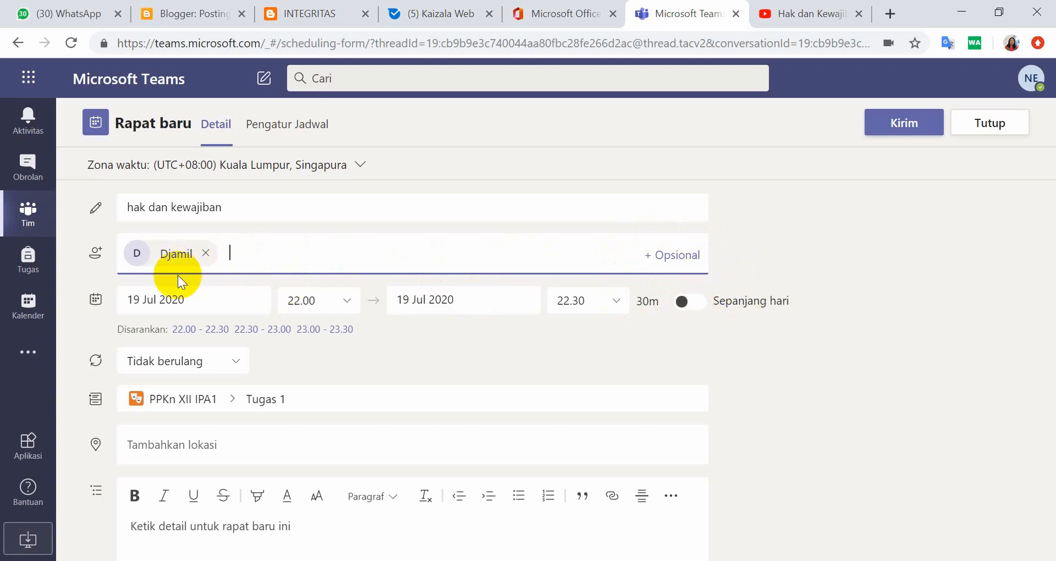
- Set the meeting to 20 Jul 2020 from 08.00 to 10.00, keeping it non-recurring
{"action": "left_click", "coordinate": [214, 301]}
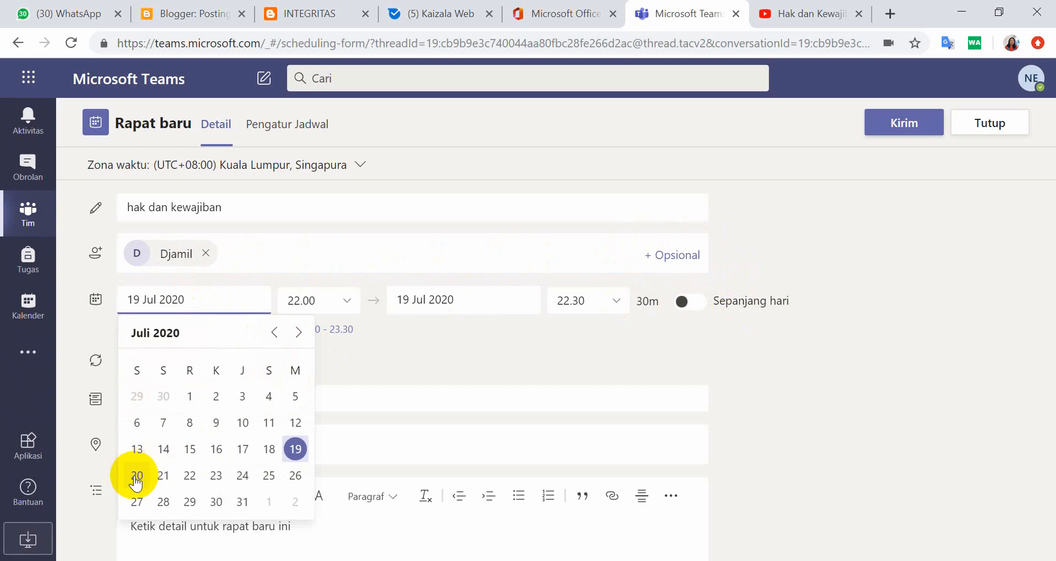
{"action": "left_click", "coordinate": [136, 476]}
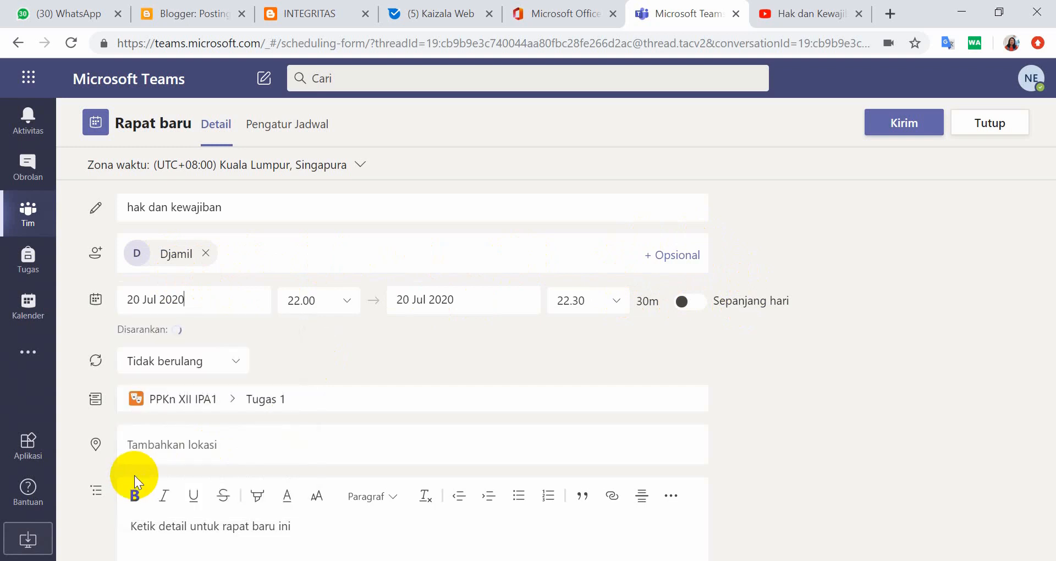
{"action": "left_click", "coordinate": [347, 301]}
{"action": "scroll", "coordinate": [311, 401], "scroll_direction": "up", "scroll_amount": 10}
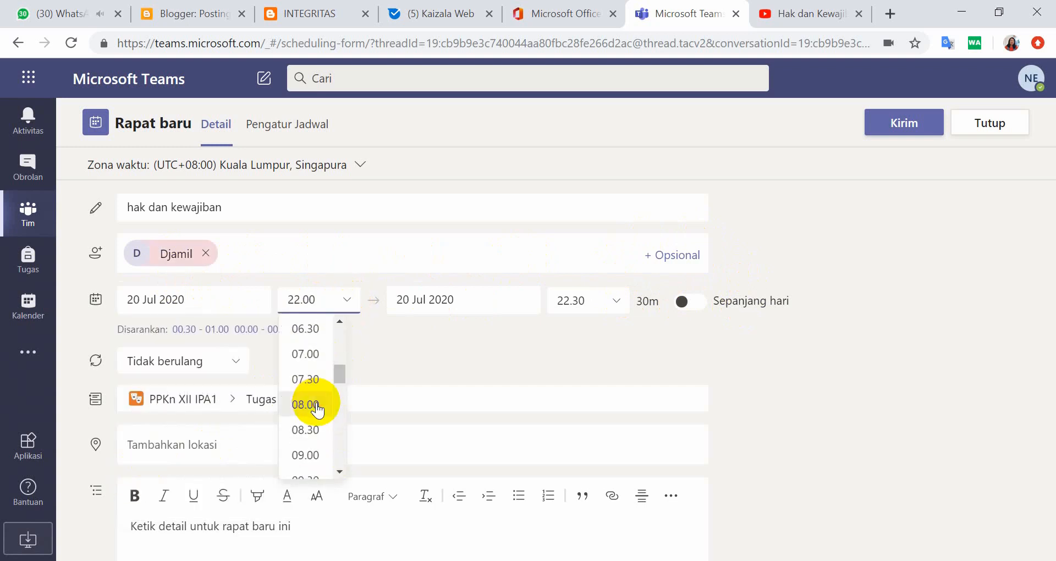
{"action": "left_click", "coordinate": [311, 401]}
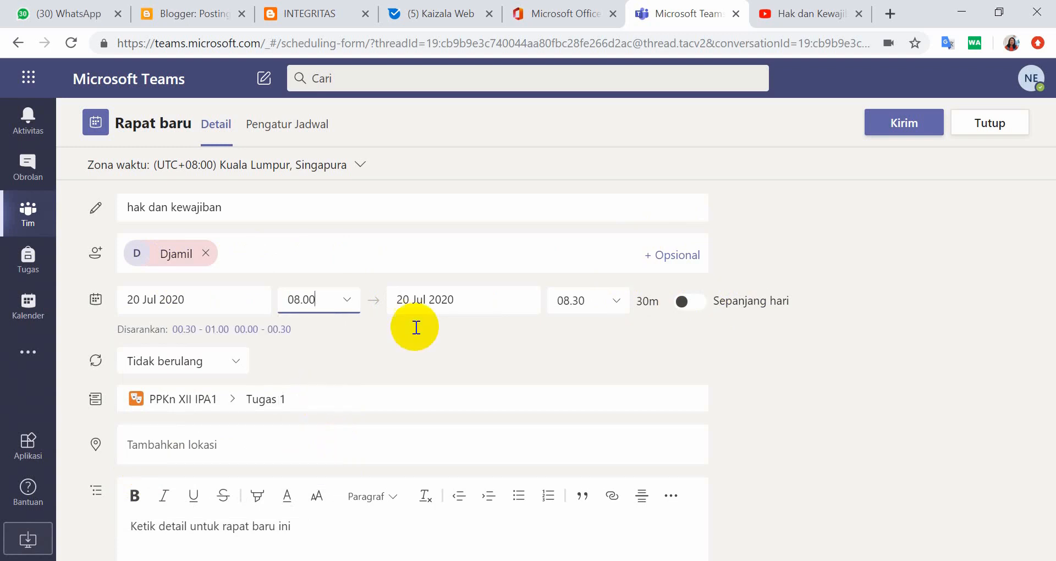
{"action": "left_click", "coordinate": [619, 300]}
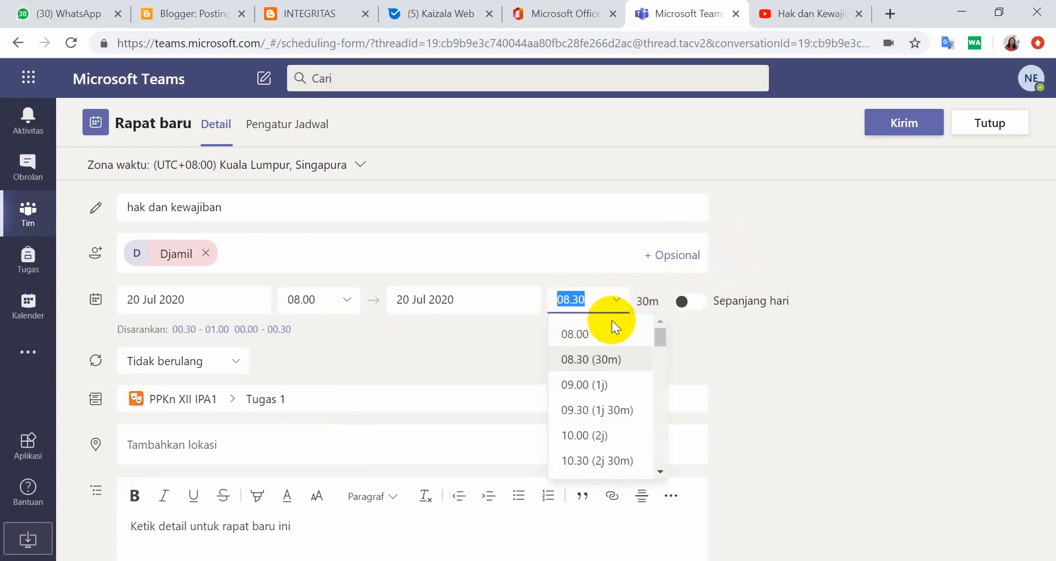
{"action": "left_click", "coordinate": [577, 435]}
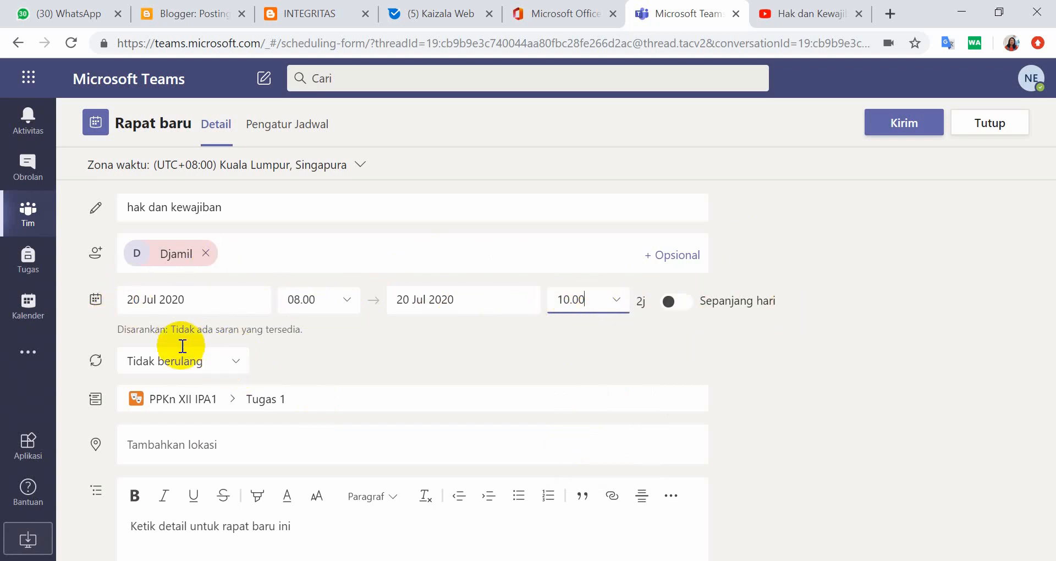
{"action": "left_click", "coordinate": [235, 361]}
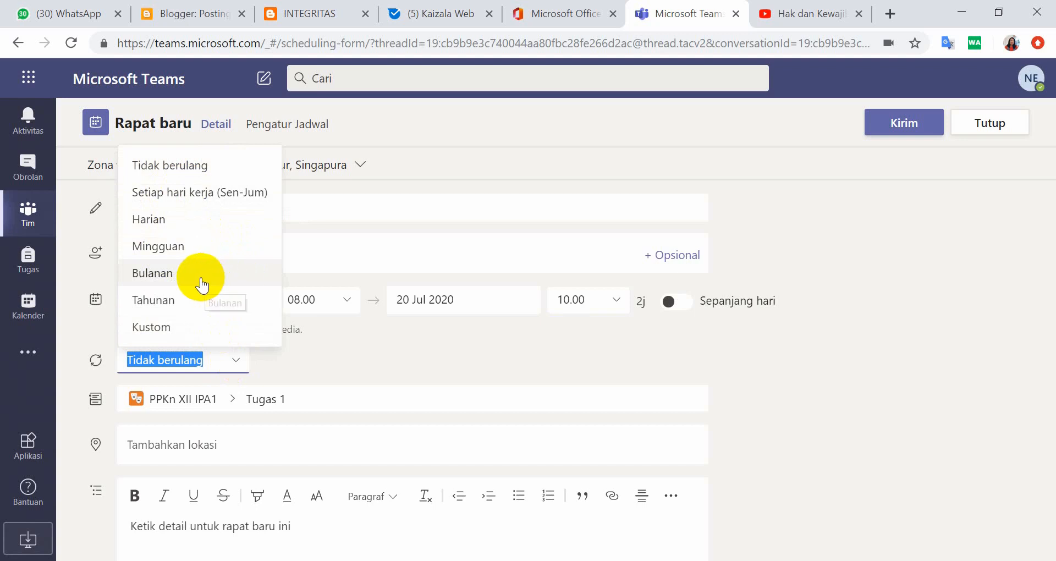
{"action": "left_click", "coordinate": [229, 372]}
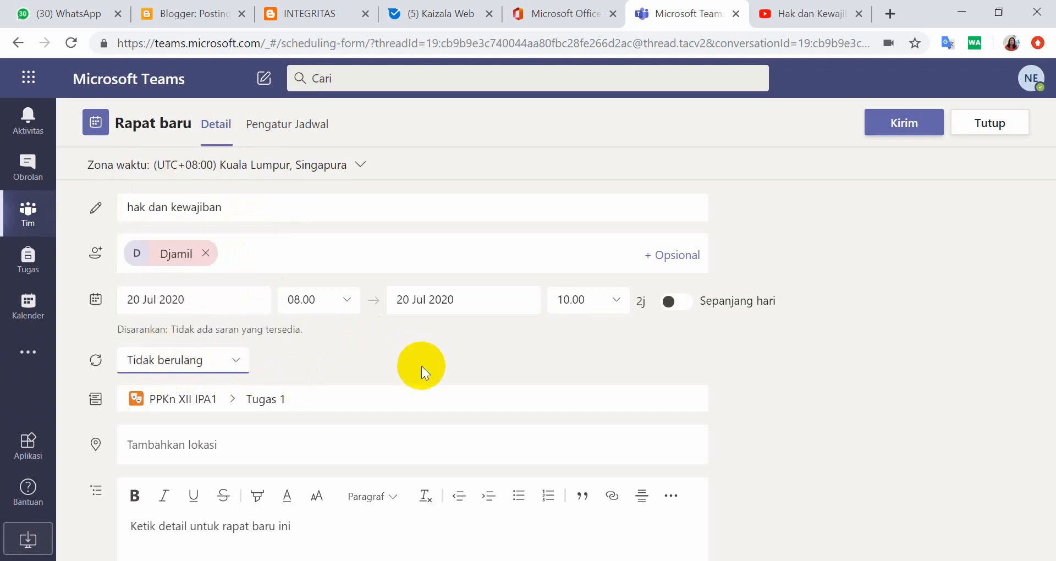
- Add "on line" as the meeting location, send the invitation and dismiss the leftover instant-meeting preview in the channel
{"action": "scroll", "coordinate": [423, 361], "scroll_direction": "down", "scroll_amount": 2}
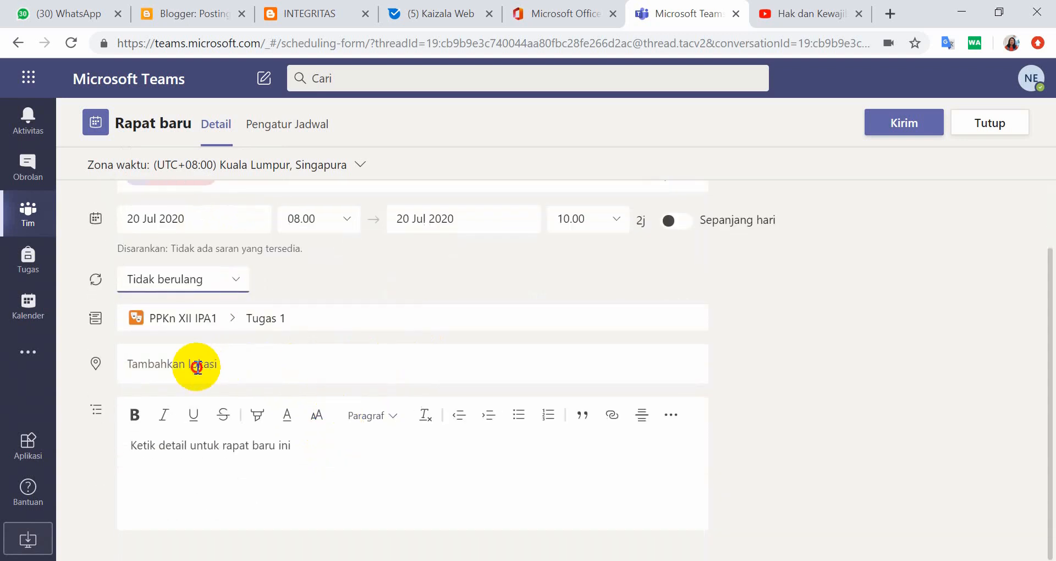
{"action": "left_click", "coordinate": [198, 368]}
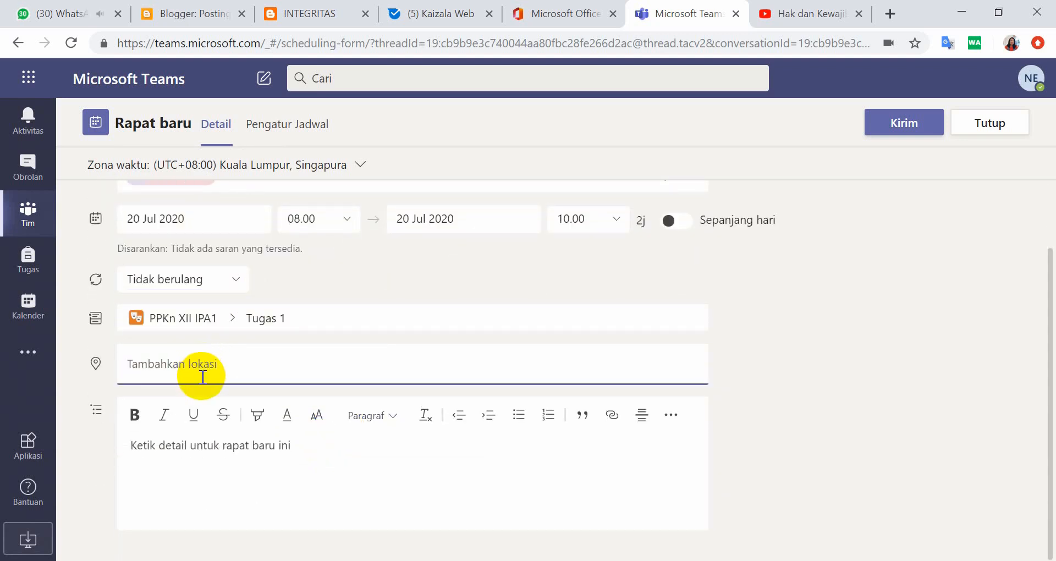
{"action": "type", "text": "on li"}
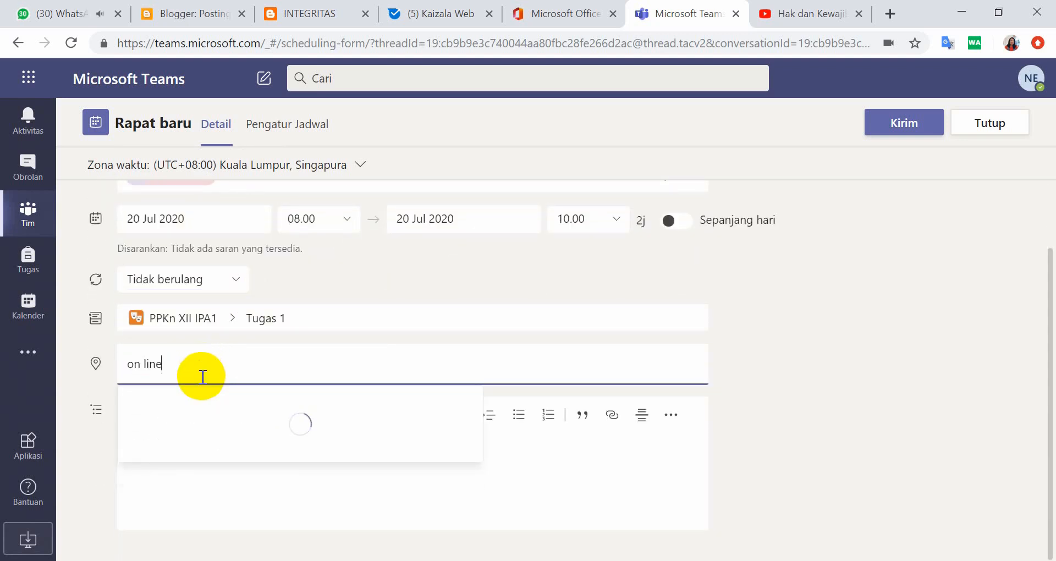
{"action": "type", "text": "ne"}
{"action": "key", "text": "Return"}
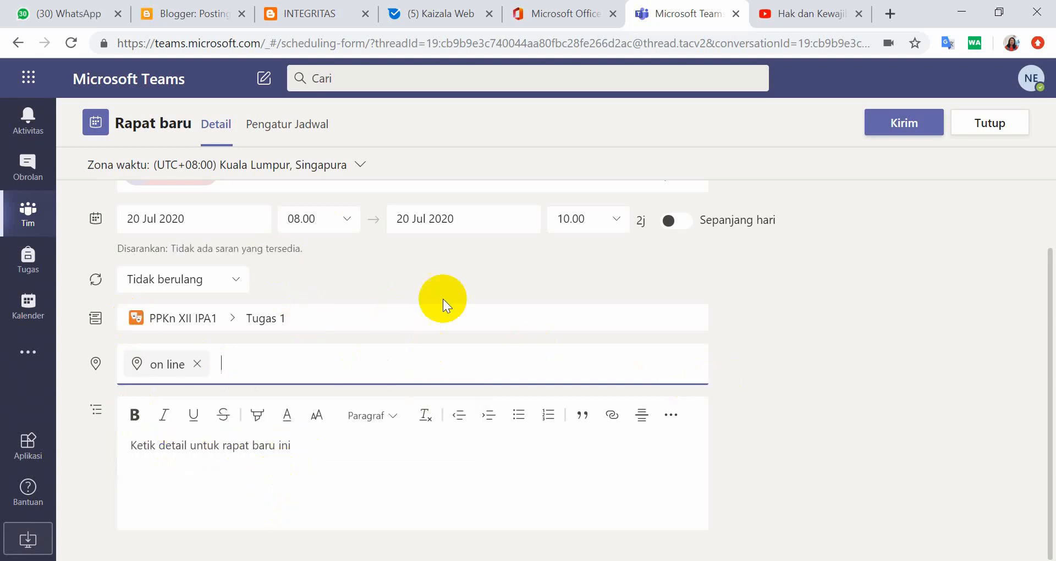
{"action": "left_click", "coordinate": [911, 130]}
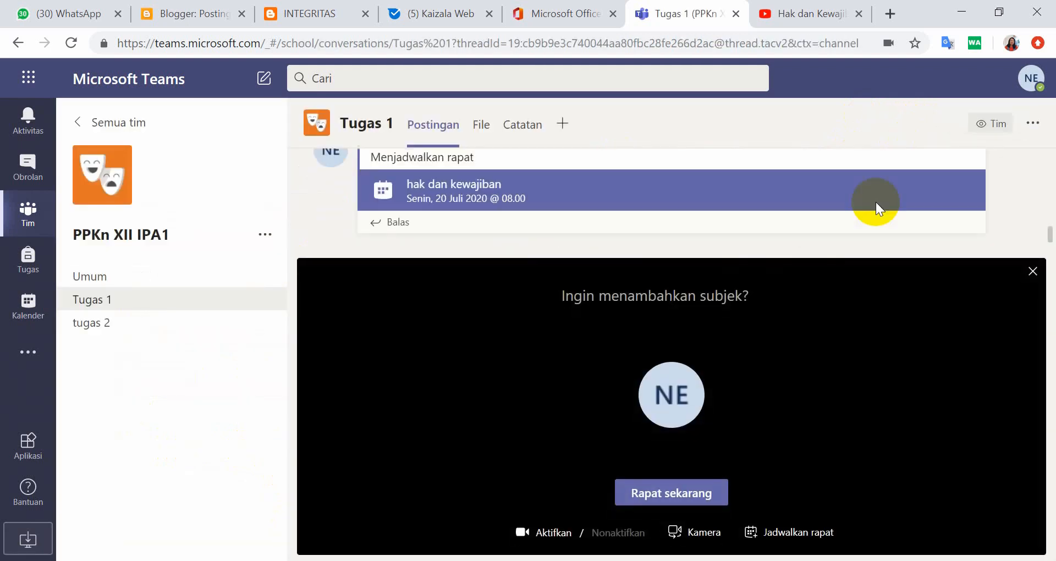
{"action": "left_click", "coordinate": [1033, 271]}
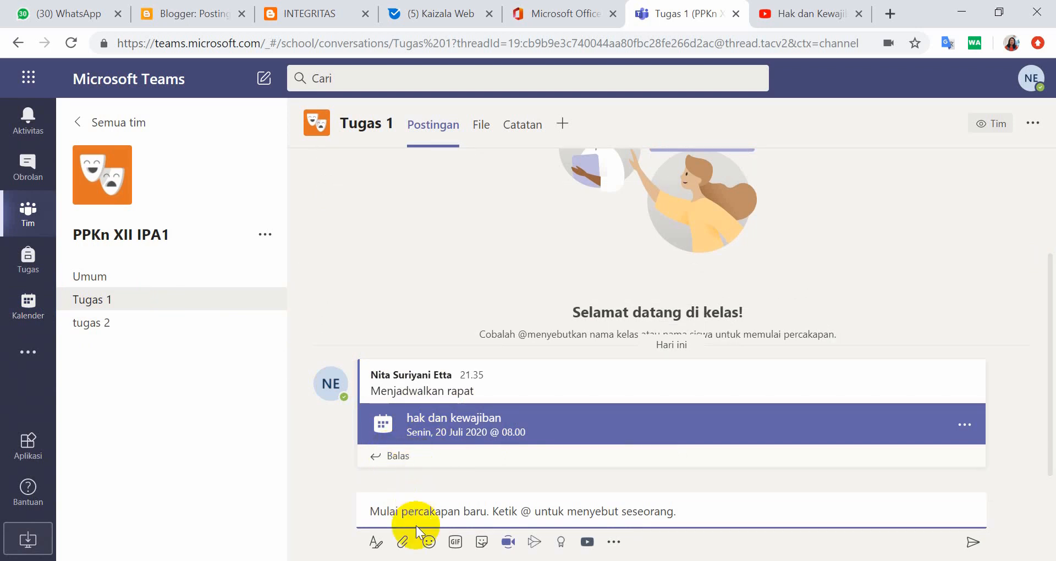
- Reply "tolong hadiri pertemuan ini" to the "hak dan kewajiban" meeting post in the Tugas 1 channel
{"action": "left_click", "coordinate": [398, 457]}
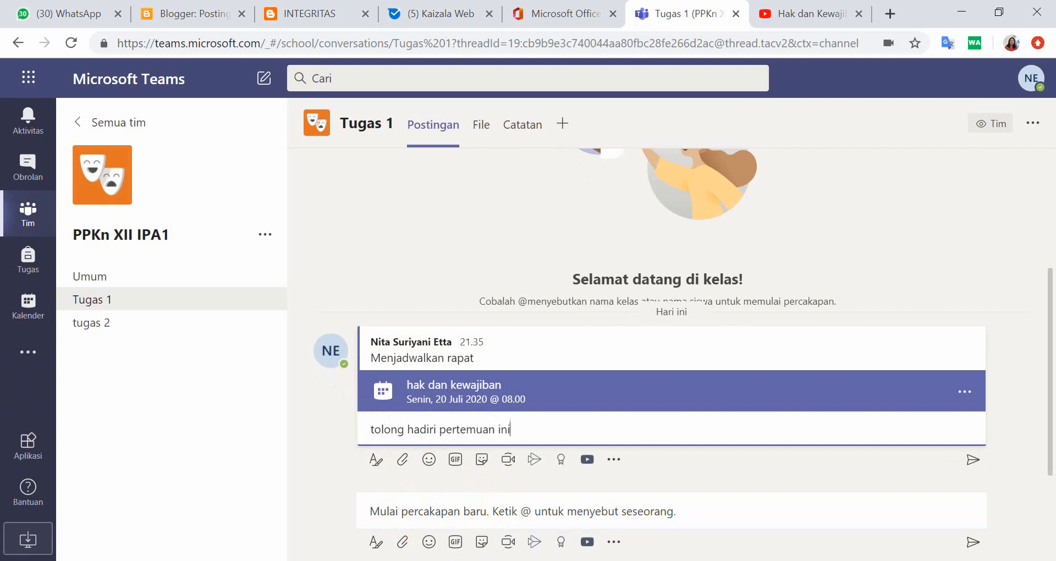
{"action": "left_click", "coordinate": [972, 461]}
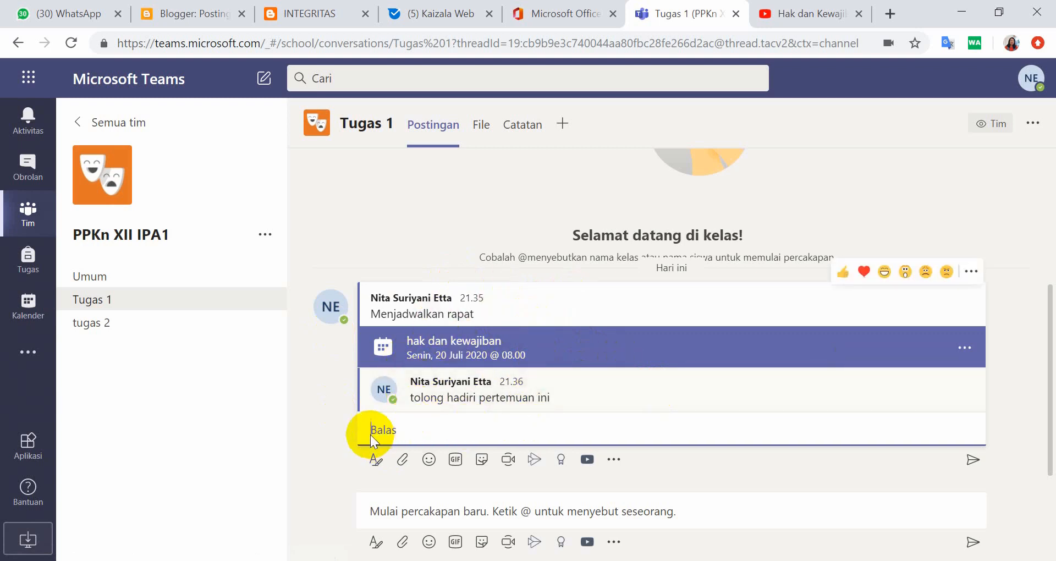
{"action": "left_click", "coordinate": [387, 416]}
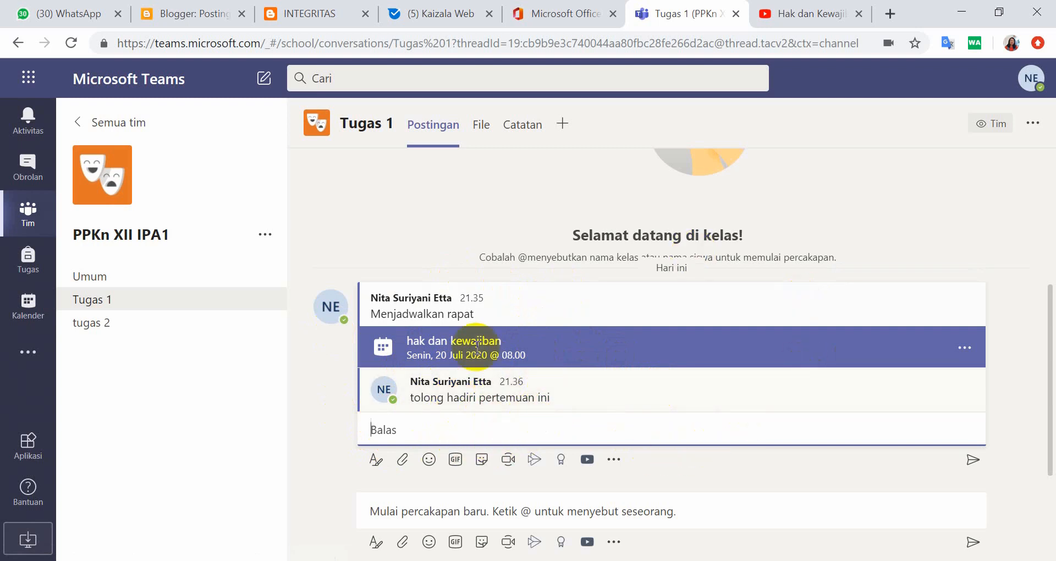
{"action": "left_click", "coordinate": [401, 511]}
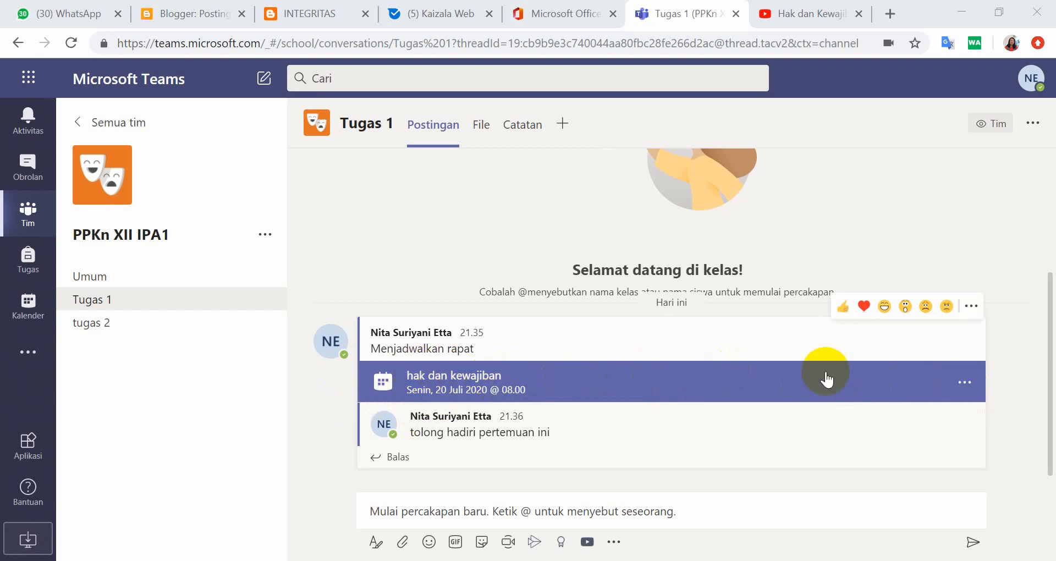
- Open the details of the "hak dan kewajiban" meeting and copy the address of its join link
{"action": "left_click", "coordinate": [861, 383]}
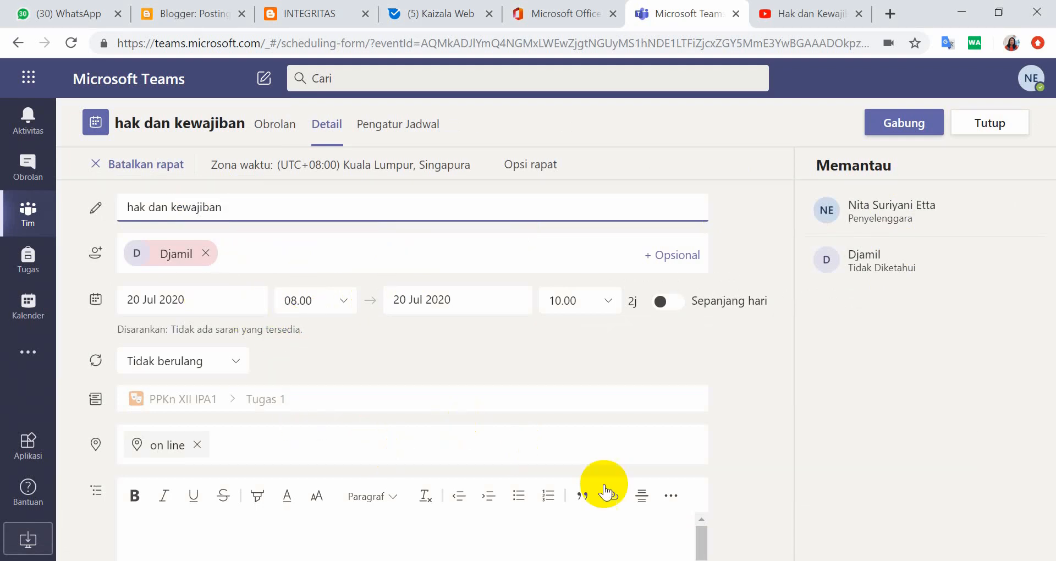
{"action": "scroll", "coordinate": [846, 407], "scroll_direction": "down", "scroll_amount": 2}
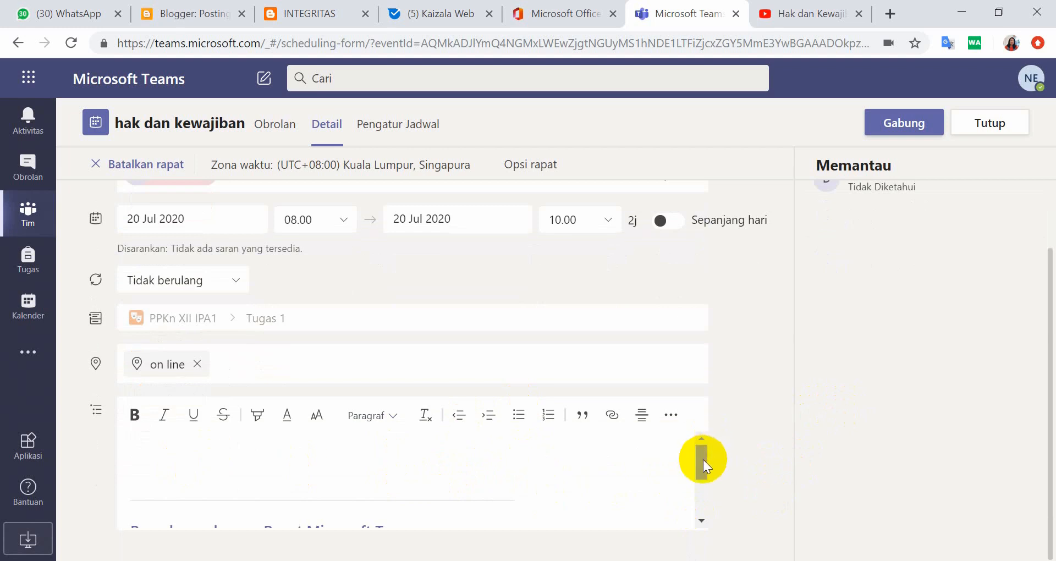
{"action": "left_click_drag", "start_coordinate": [702, 458], "coordinate": [701, 483]}
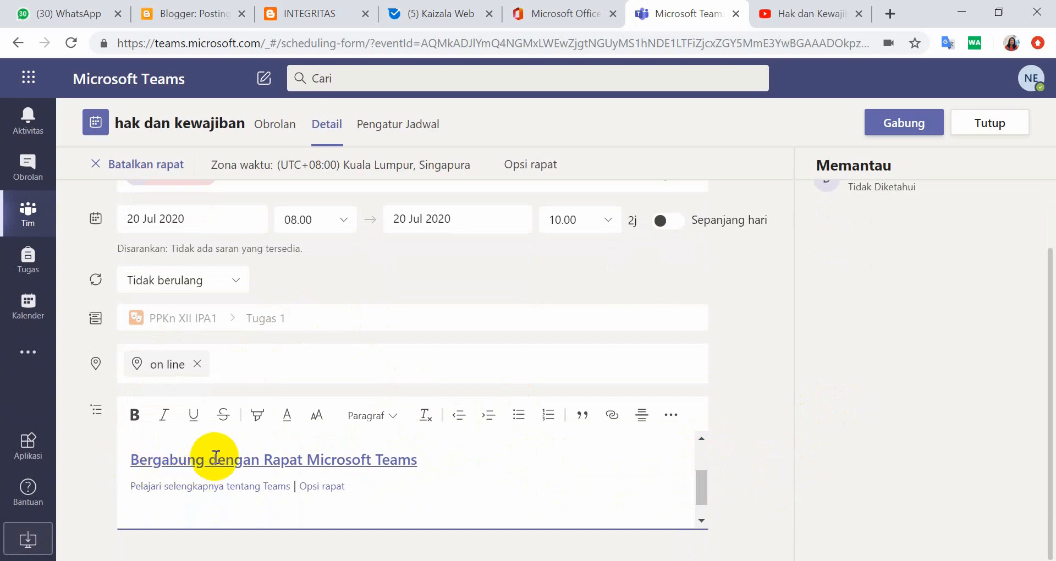
{"action": "right_click", "coordinate": [270, 459]}
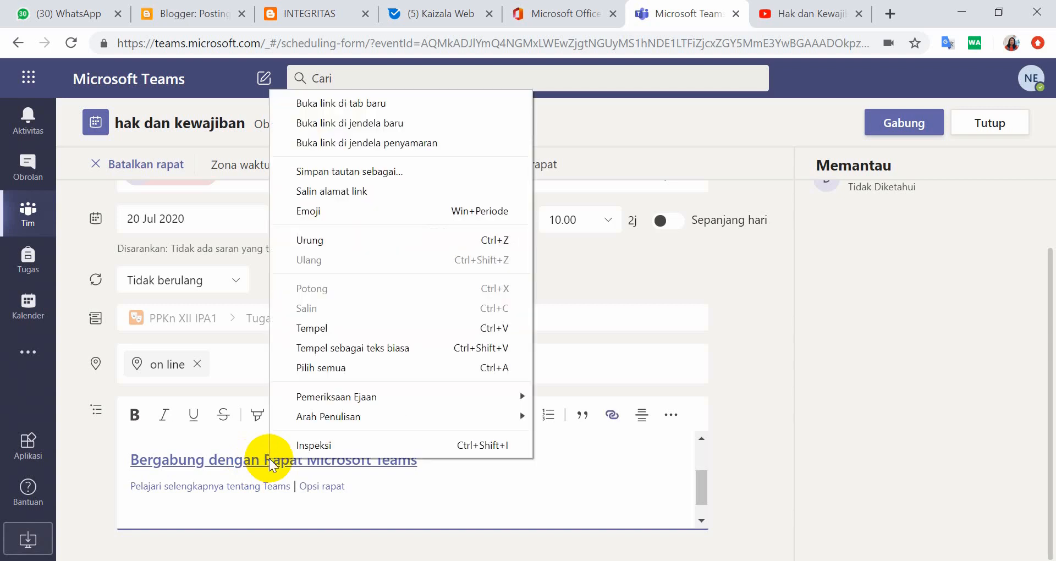
{"action": "left_click", "coordinate": [333, 190]}
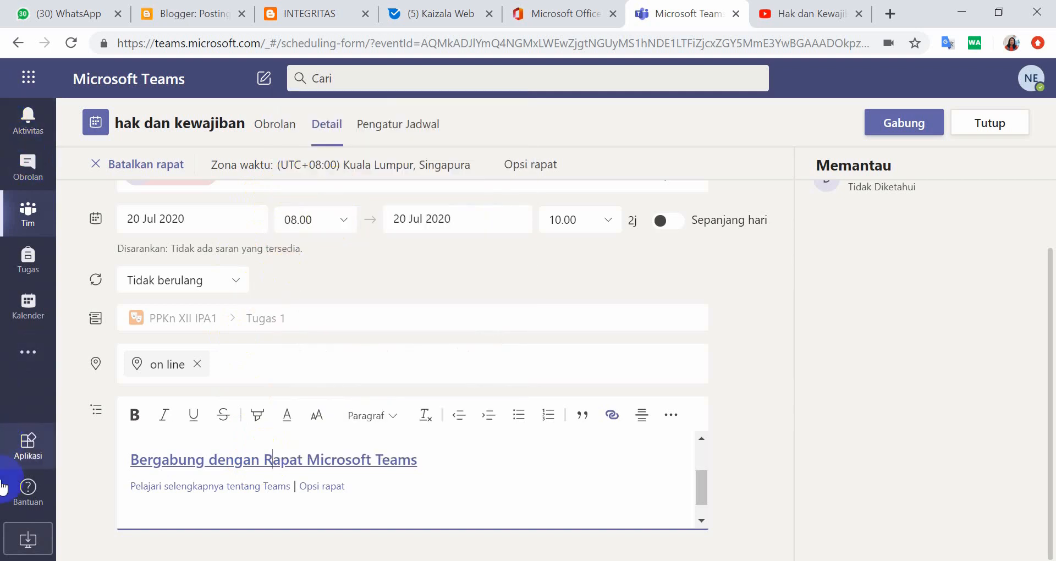
- Open the gg.gg URL shortener in a new browser tab and paste the meeting link as the long URL
{"action": "left_click", "coordinate": [891, 18]}
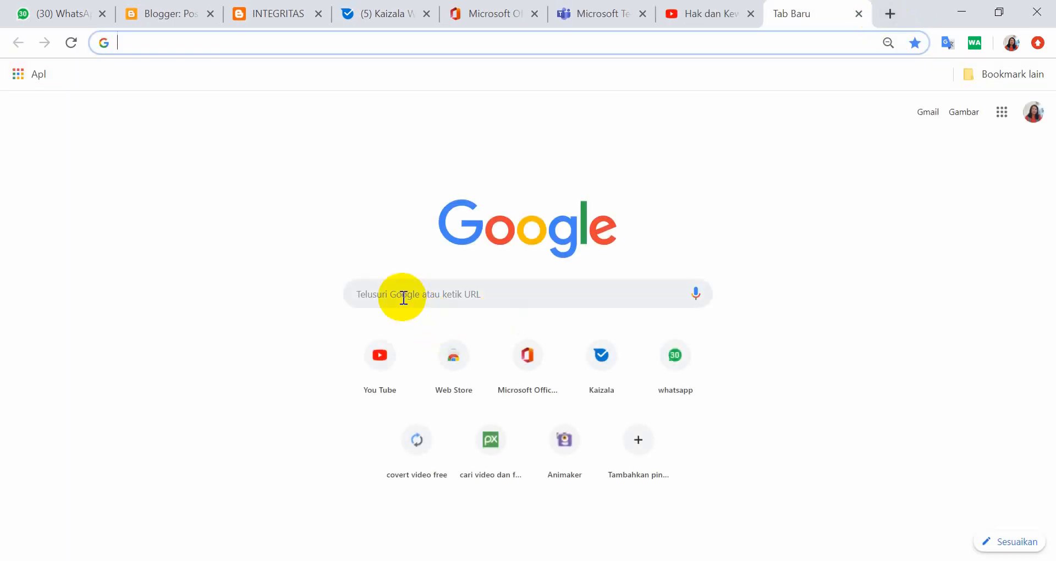
{"action": "left_click", "coordinate": [204, 41]}
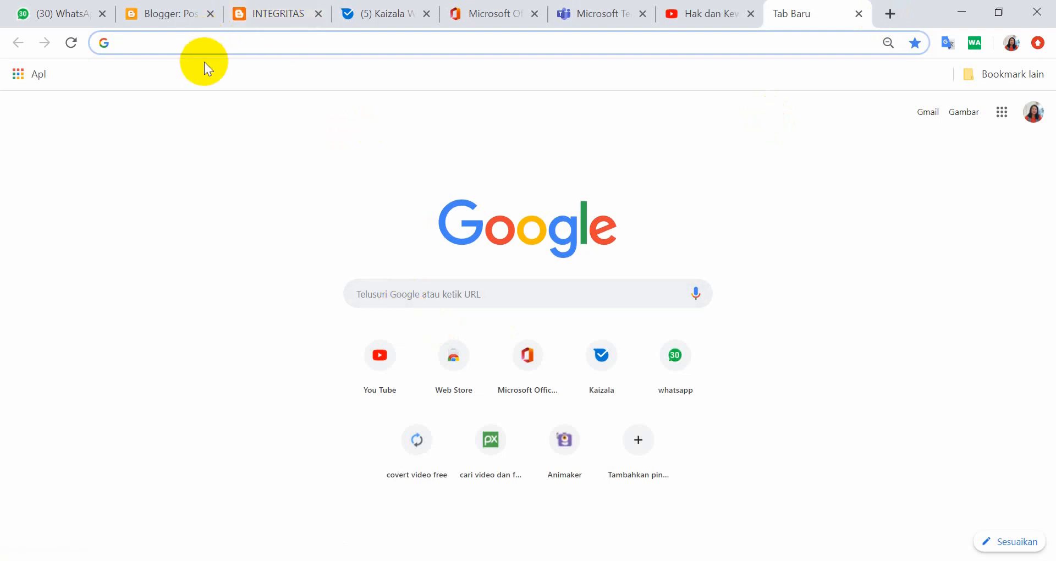
{"action": "type", "text": "gg."}
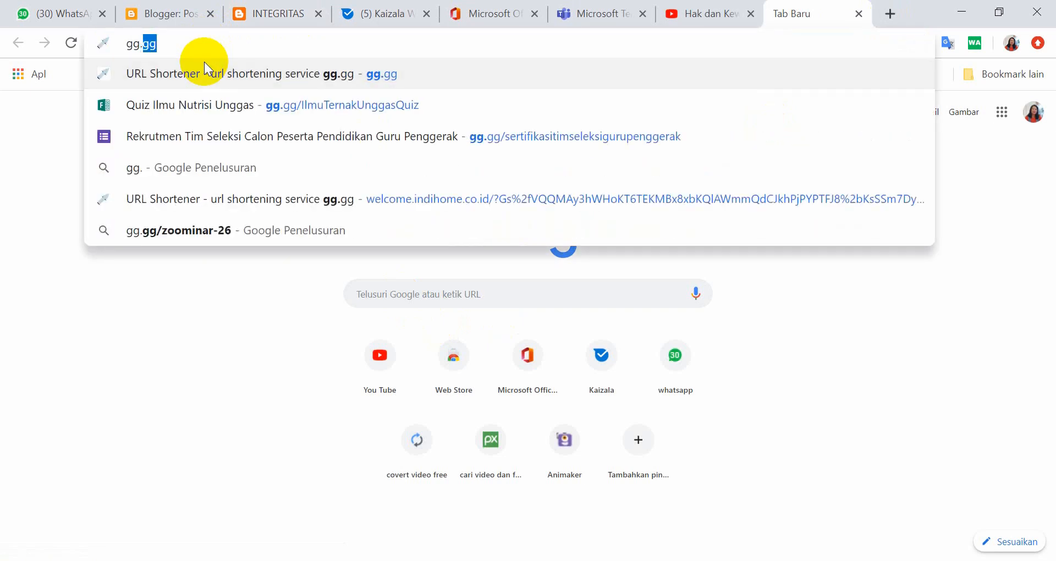
{"action": "type", "text": "gg"}
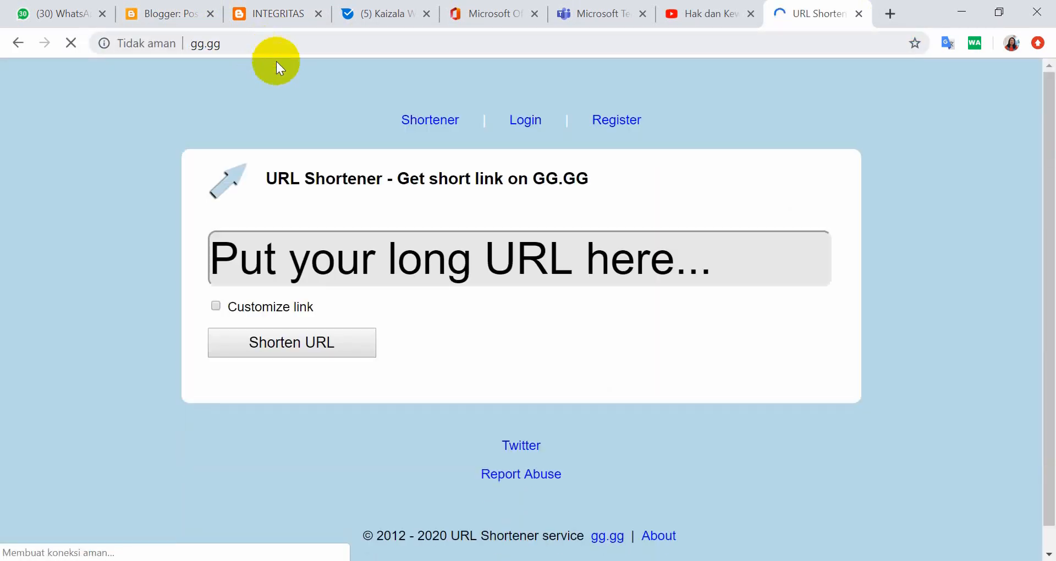
{"action": "left_click", "coordinate": [229, 261]}
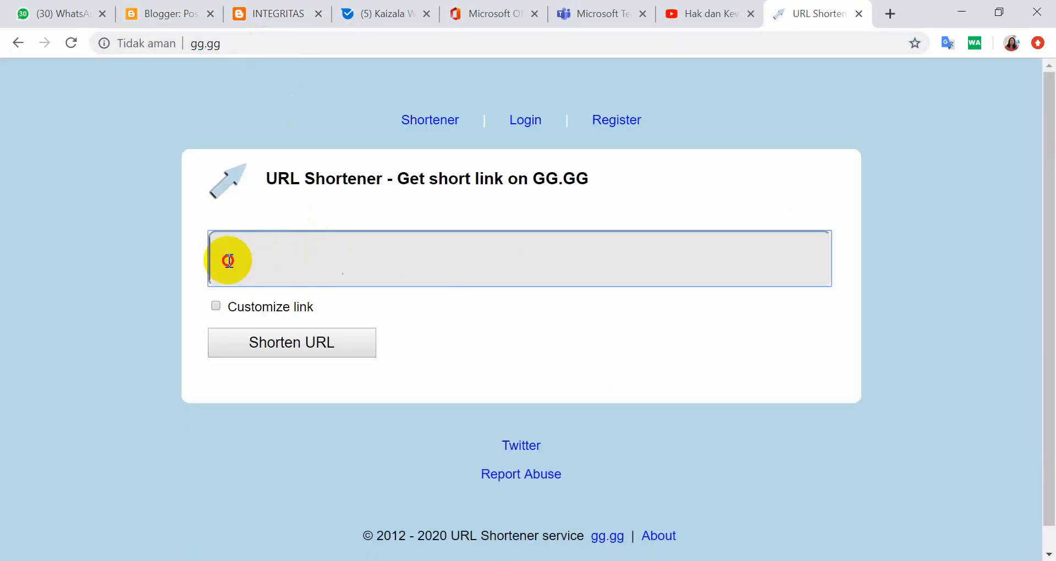
{"action": "key", "text": "ctrl+v"}
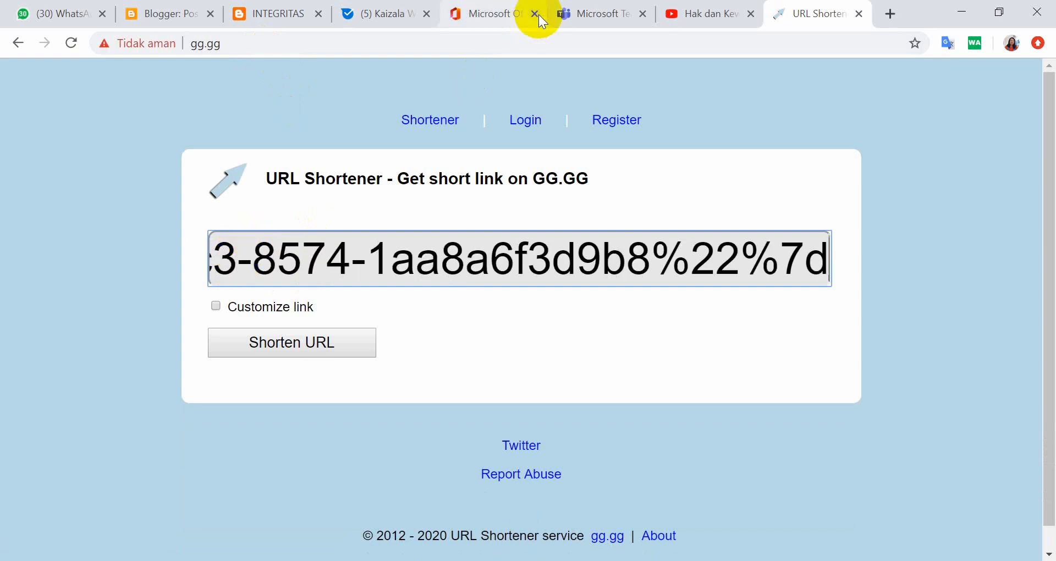
{"action": "left_click", "coordinate": [589, 14]}
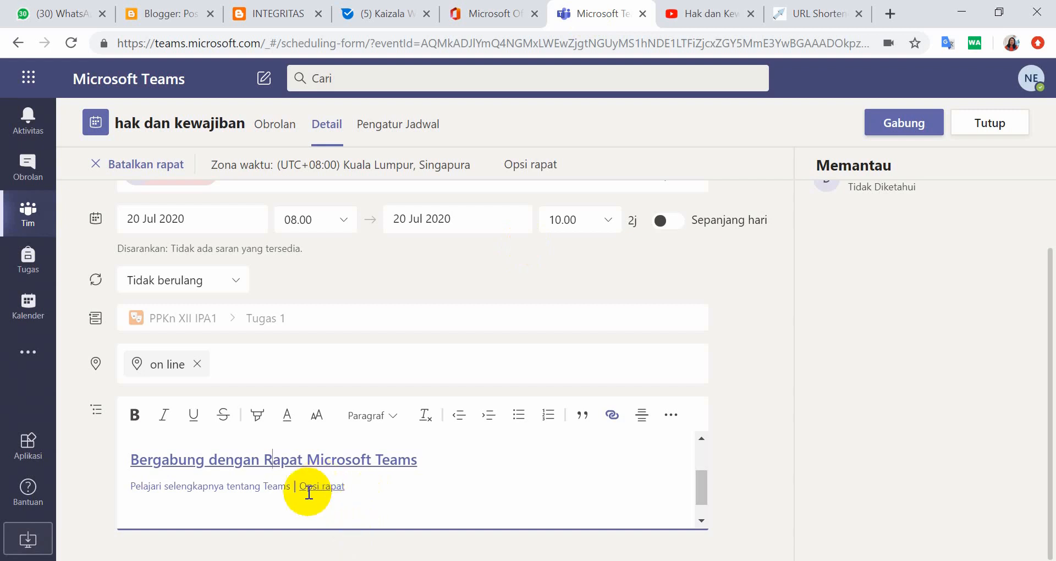
{"action": "left_click", "coordinate": [815, 12]}
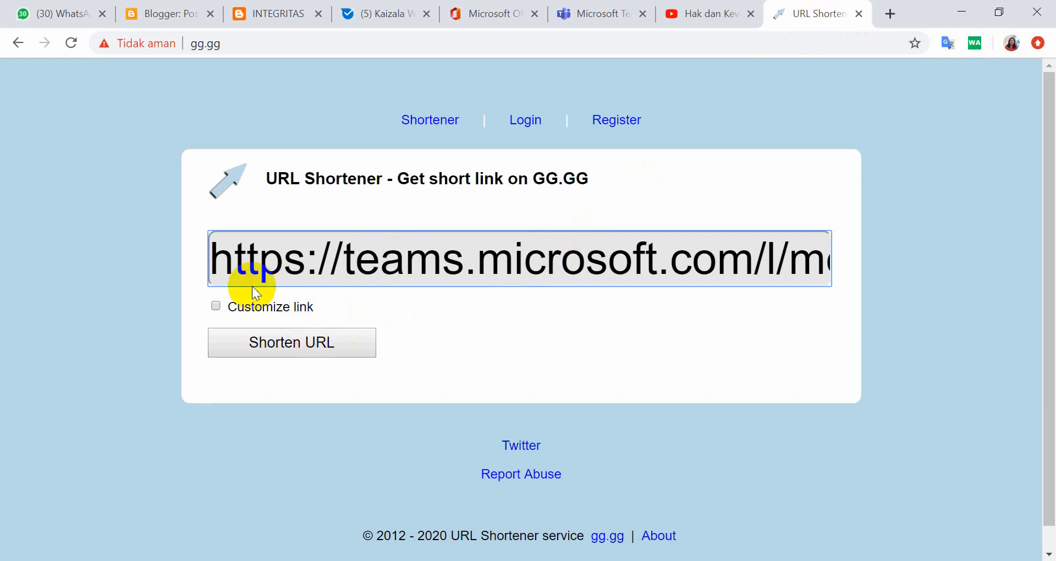
- Enable a custom short link and set its ending to "hak-kewajiban-pertemuan1"
{"action": "left_click", "coordinate": [216, 305]}
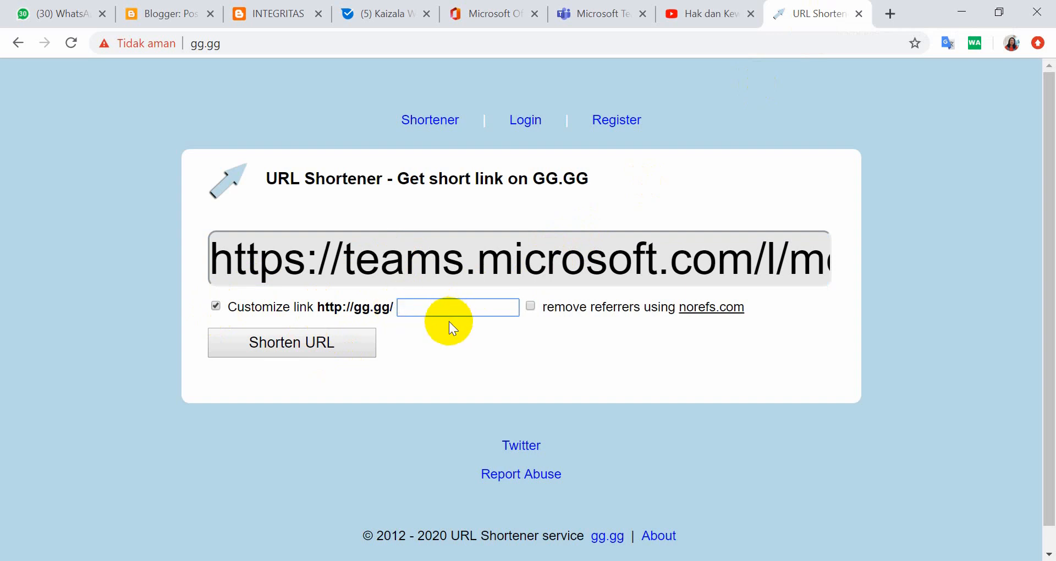
{"action": "type", "text": "ha"}
{"action": "type", "text": "k-kewajiban-"}
{"action": "type", "text": "per"}
{"action": "type", "text": "temuan"}
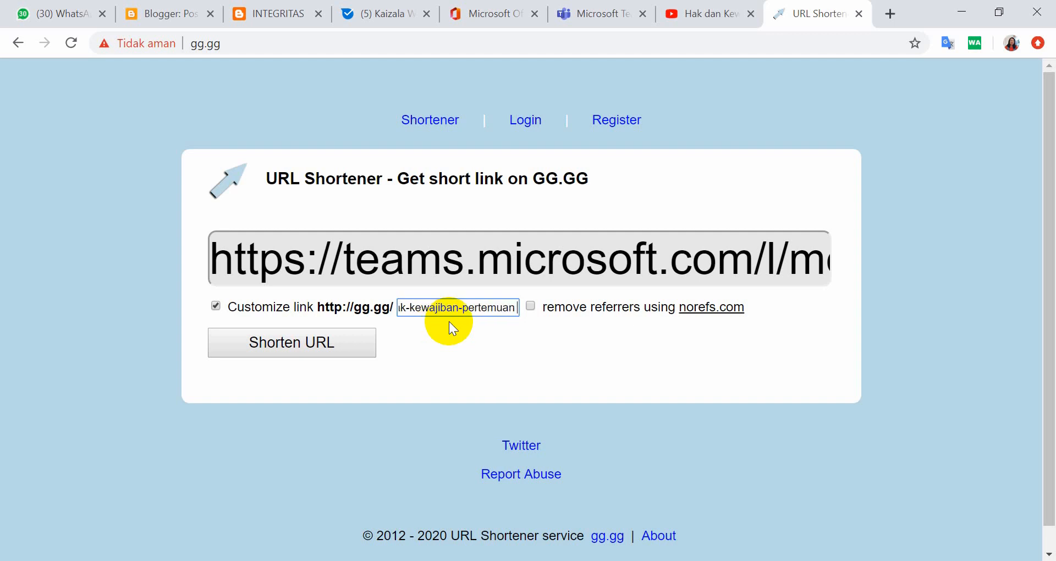
{"action": "type", "text": " 1"}
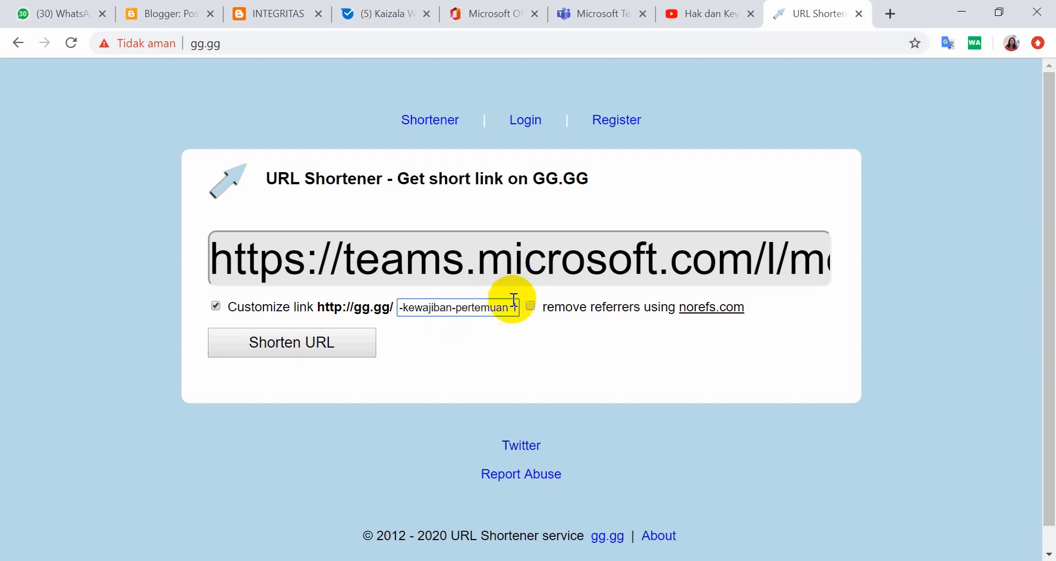
{"action": "key", "text": "BackSpace"}
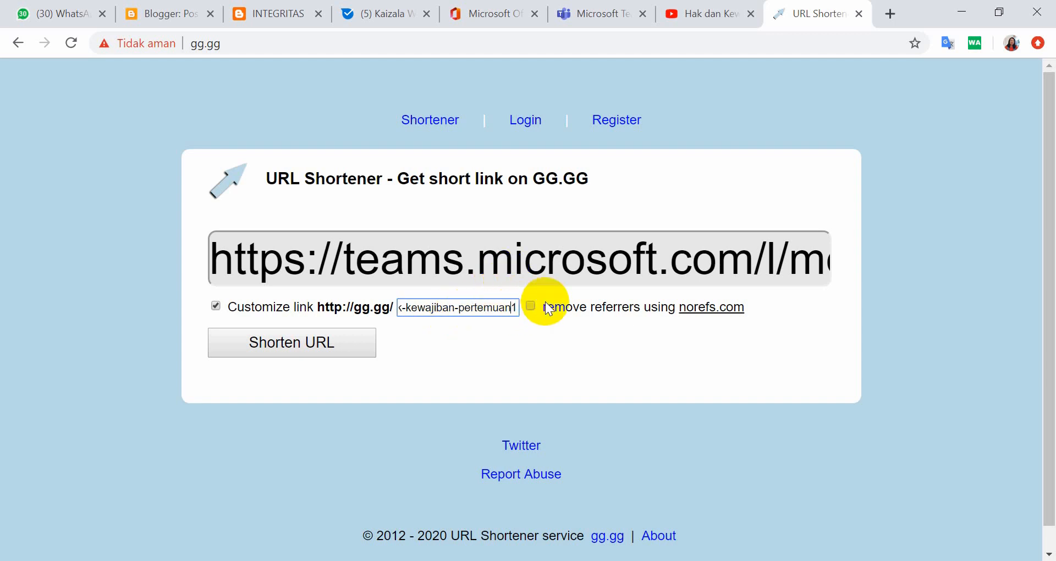
- Generate the customized short link for the meeting and copy the resulting shortened URL
{"action": "left_click", "coordinate": [306, 342]}
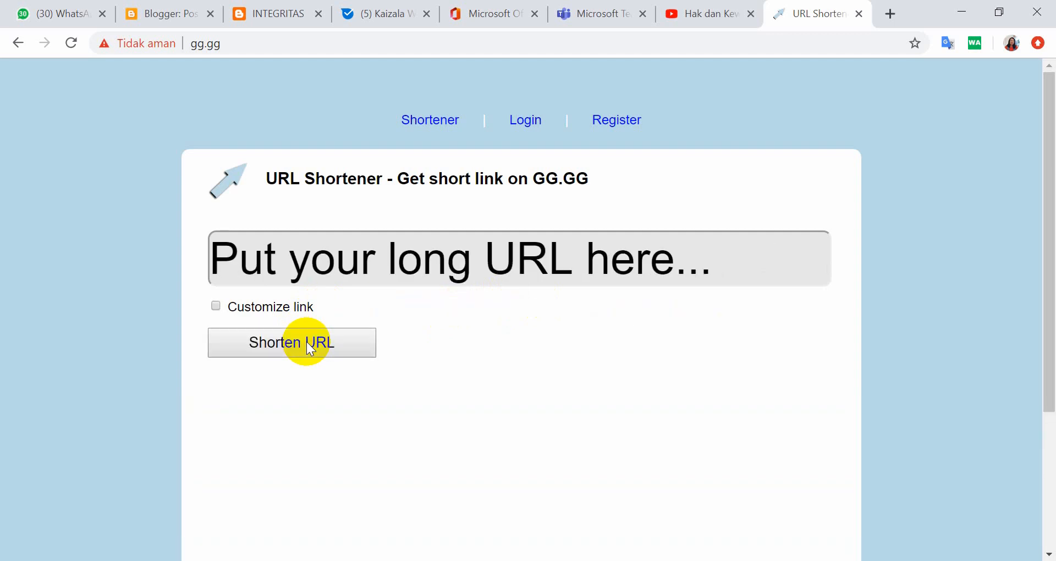
{"action": "scroll", "coordinate": [762, 455], "scroll_direction": "down", "scroll_amount": 3}
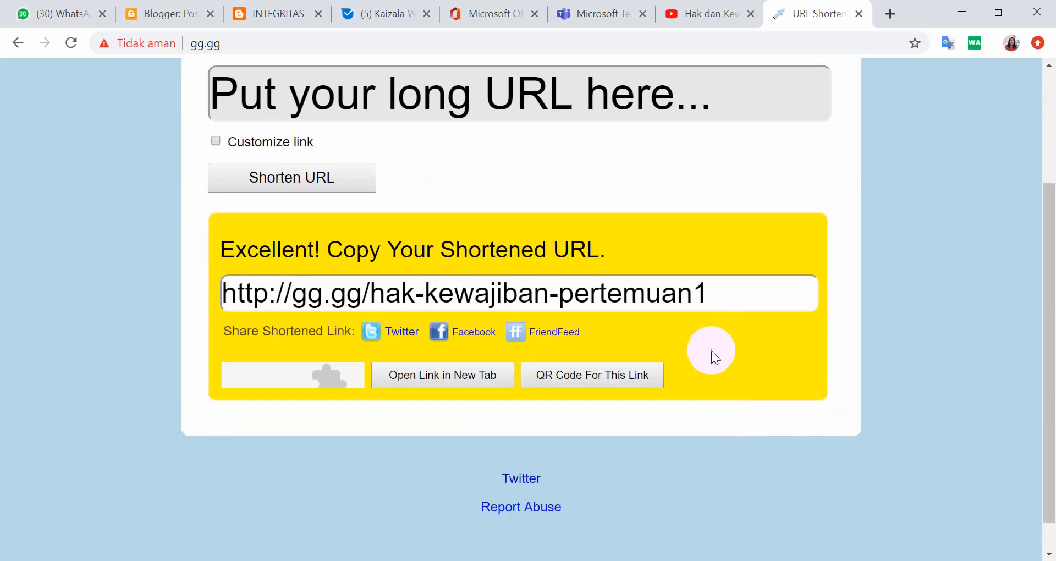
{"action": "left_click", "coordinate": [691, 294]}
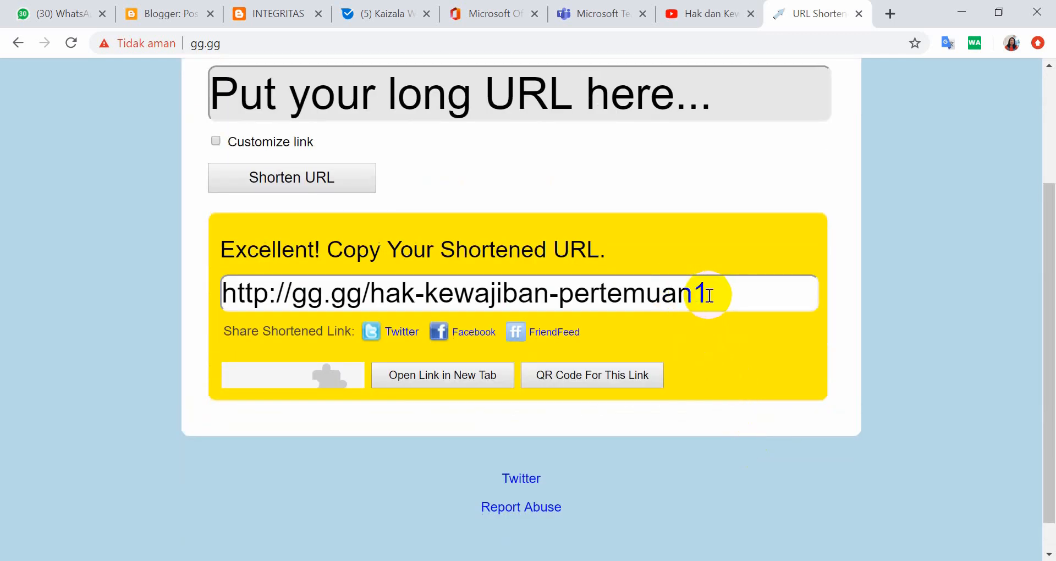
{"action": "left_click_drag", "start_coordinate": [710, 296], "coordinate": [220, 290]}
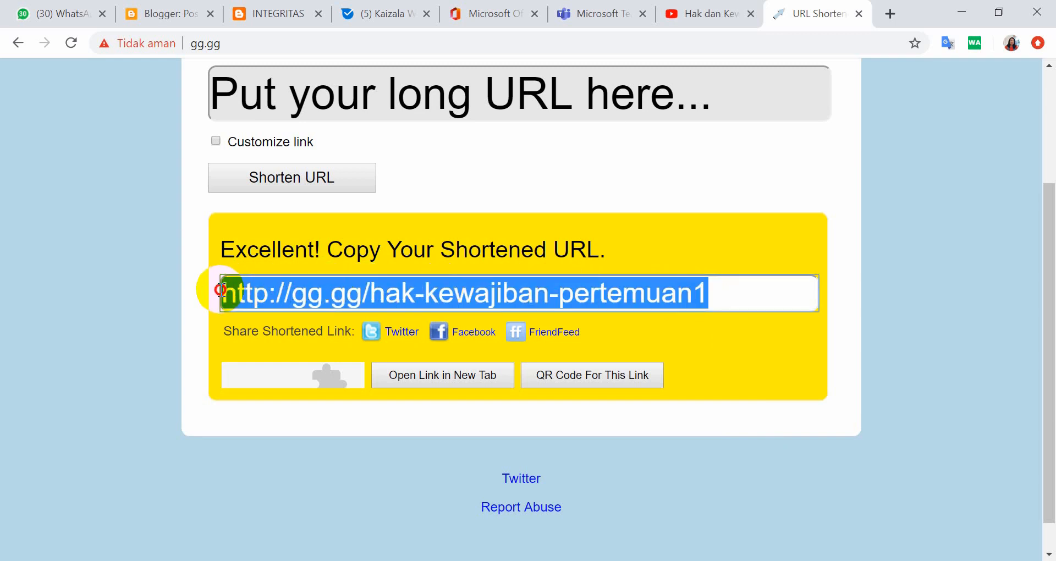
{"action": "right_click", "coordinate": [320, 292]}
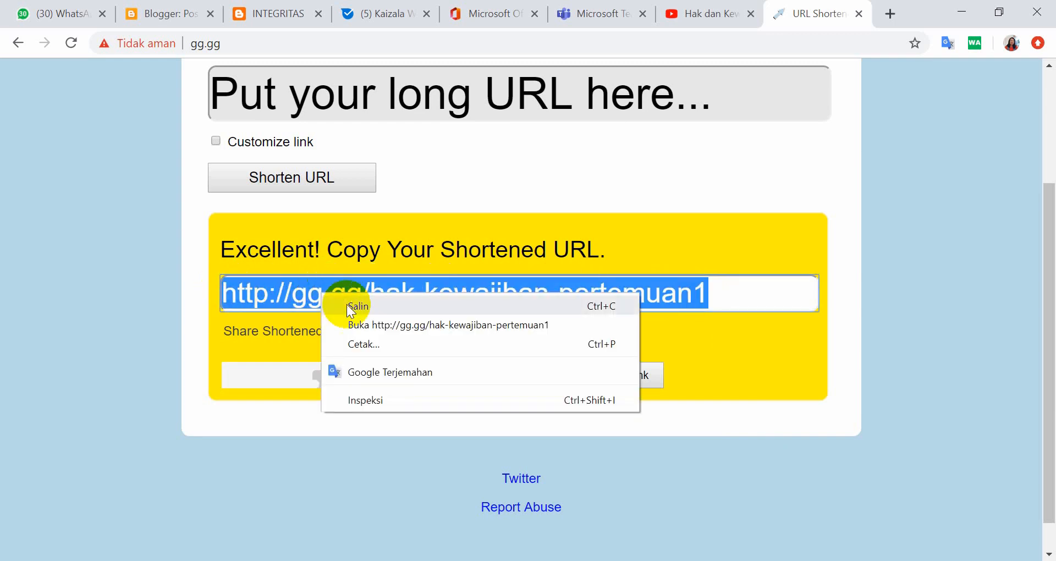
{"action": "left_click", "coordinate": [347, 303]}
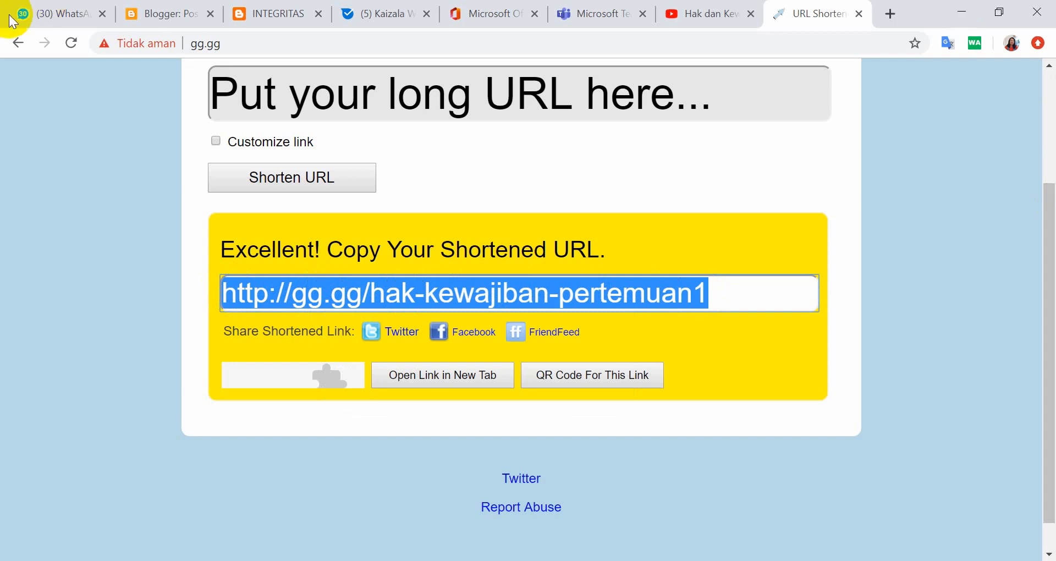
- Switch to WhatsApp and send the contact the copied short link followed by the text "ling pertemua 1"
{"action": "left_click", "coordinate": [60, 12]}
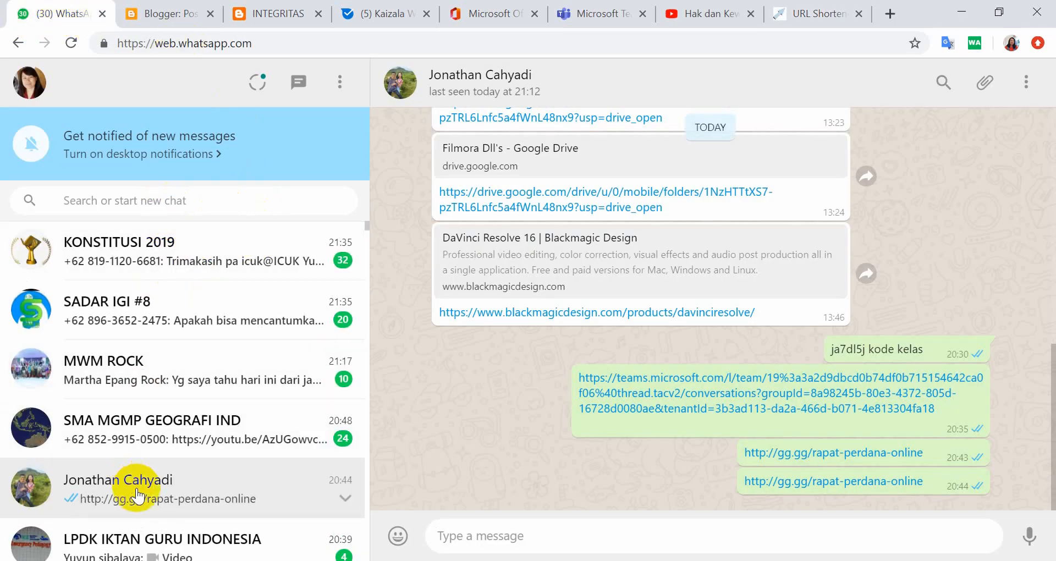
{"action": "left_click", "coordinate": [458, 534]}
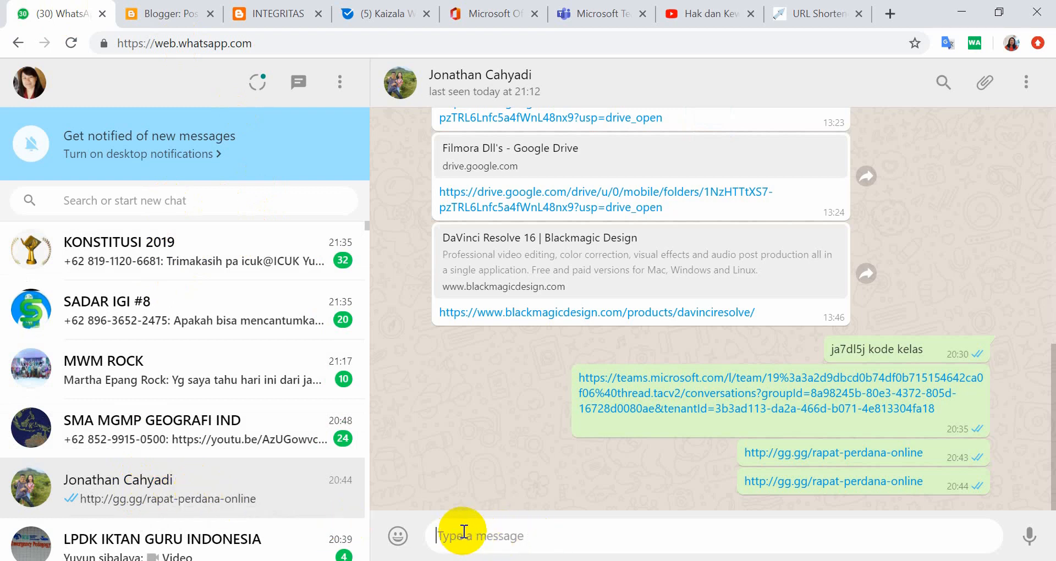
{"action": "key", "text": "ctrl+v"}
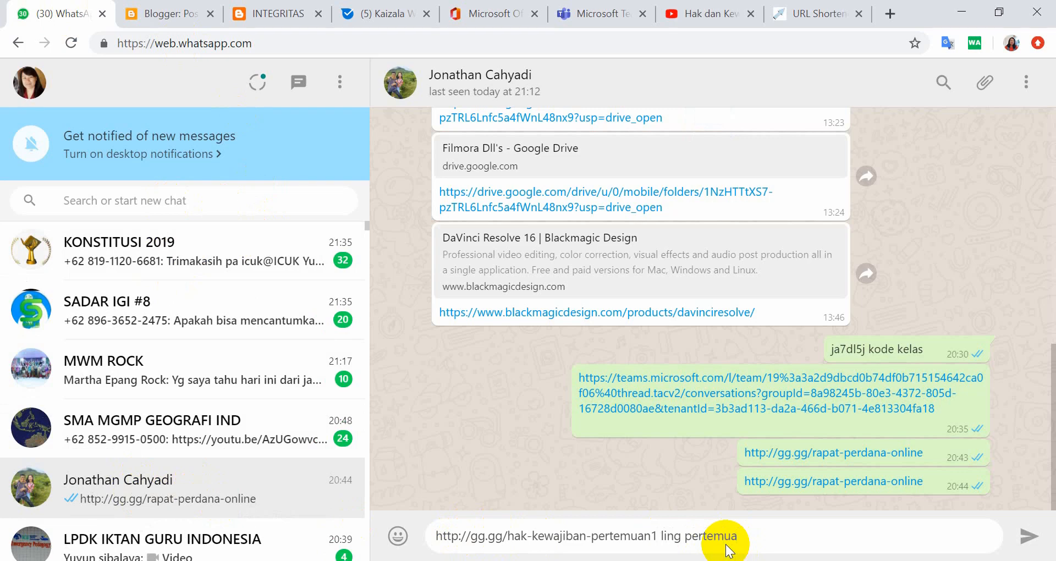
{"action": "left_click", "coordinate": [1026, 536]}
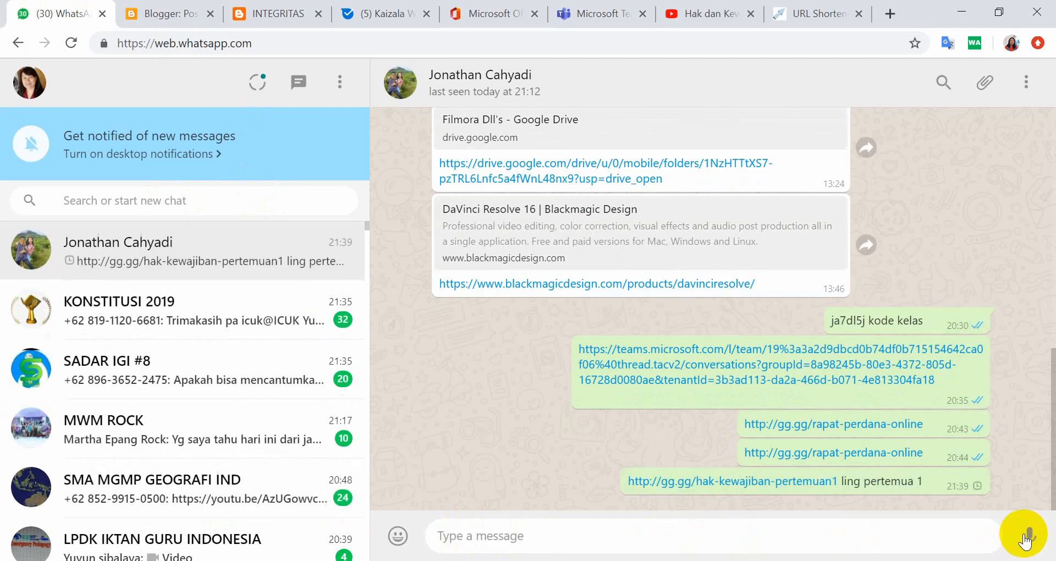
- Test the sent short link by opening its meeting in the Microsoft Teams desktop app, then leave without joining
{"action": "left_click", "coordinate": [709, 483]}
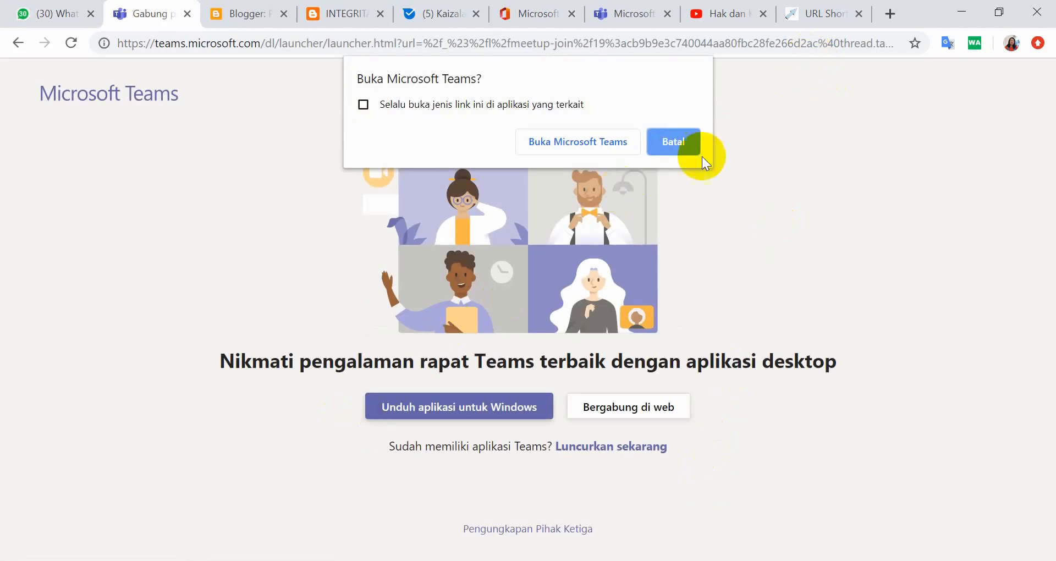
{"action": "left_click", "coordinate": [574, 142]}
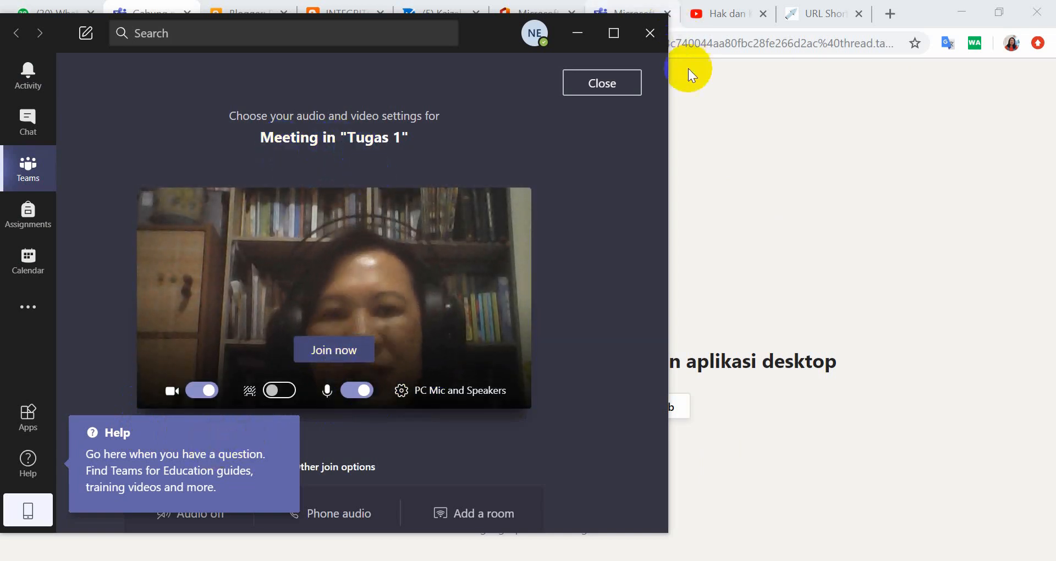
{"action": "left_click", "coordinate": [644, 38]}
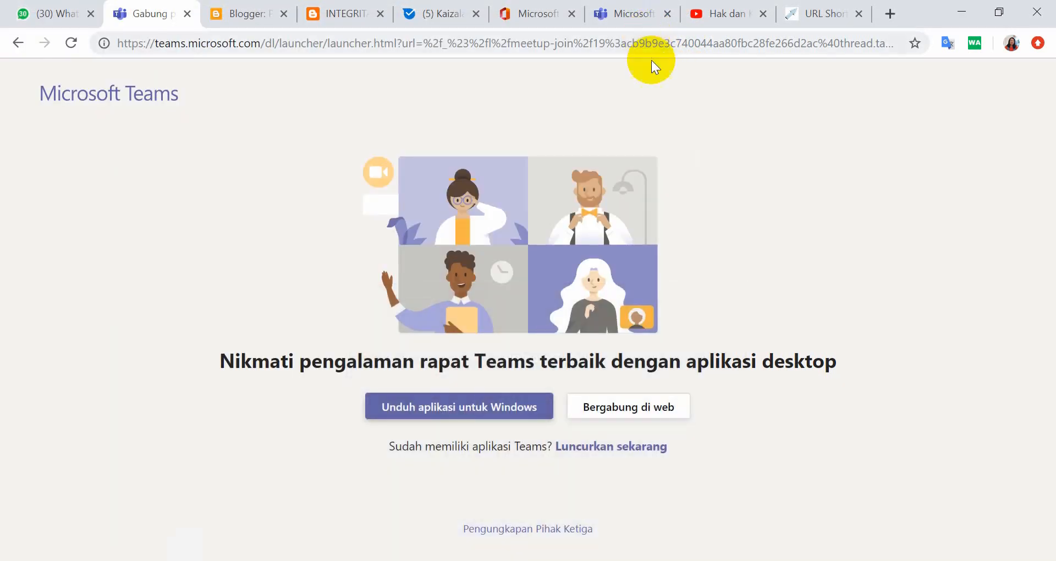
- Close the URL shortener page and return to the Tugas 1 channel of PPKn XII IPA1 in Microsoft Teams on the web
{"action": "left_click", "coordinate": [859, 13]}
{"action": "left_click", "coordinate": [685, 21]}
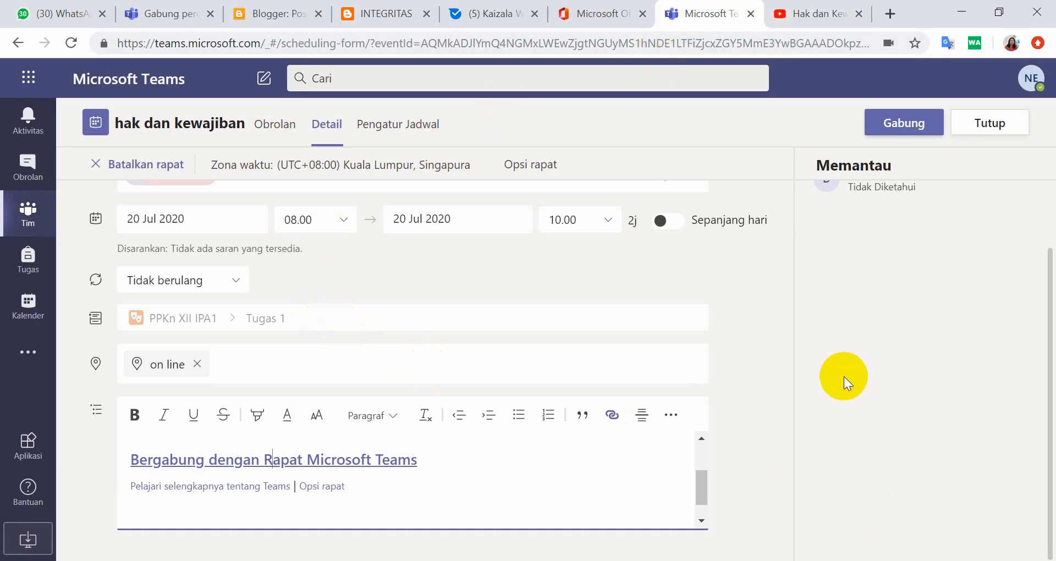
{"action": "left_click", "coordinate": [34, 212]}
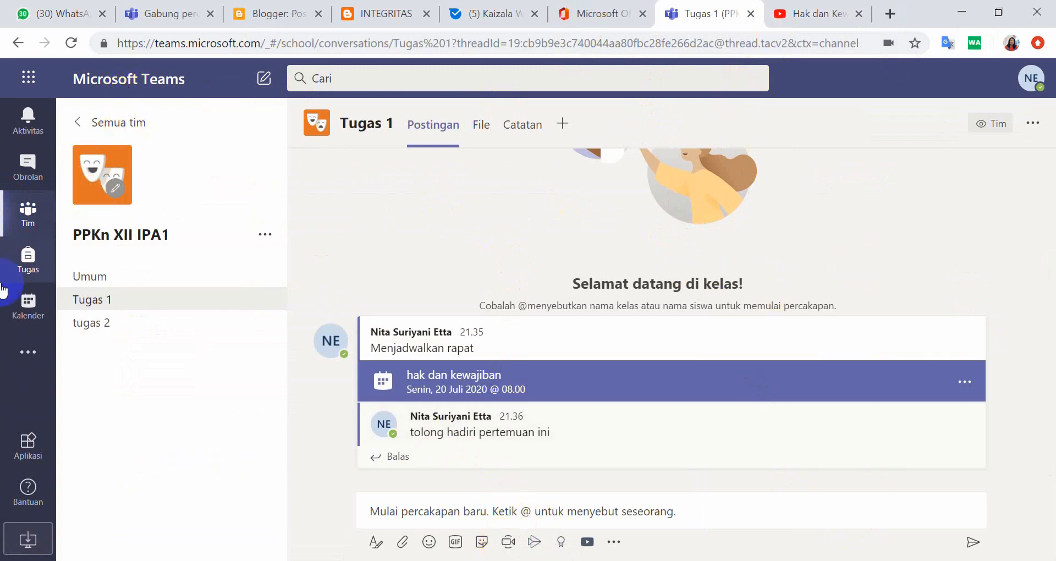
{"action": "left_click", "coordinate": [31, 309]}
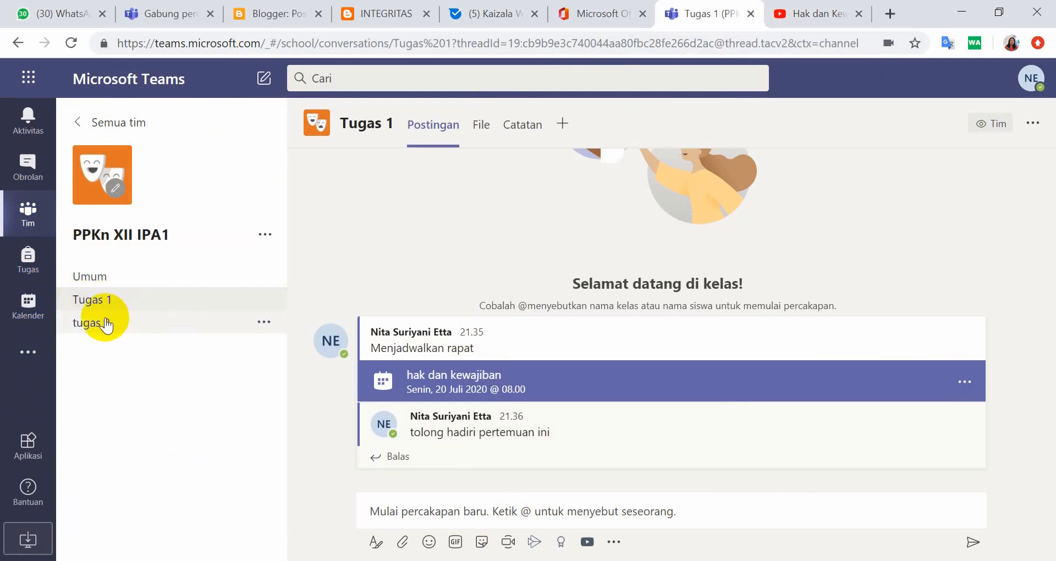
{"action": "left_click", "coordinate": [107, 326]}
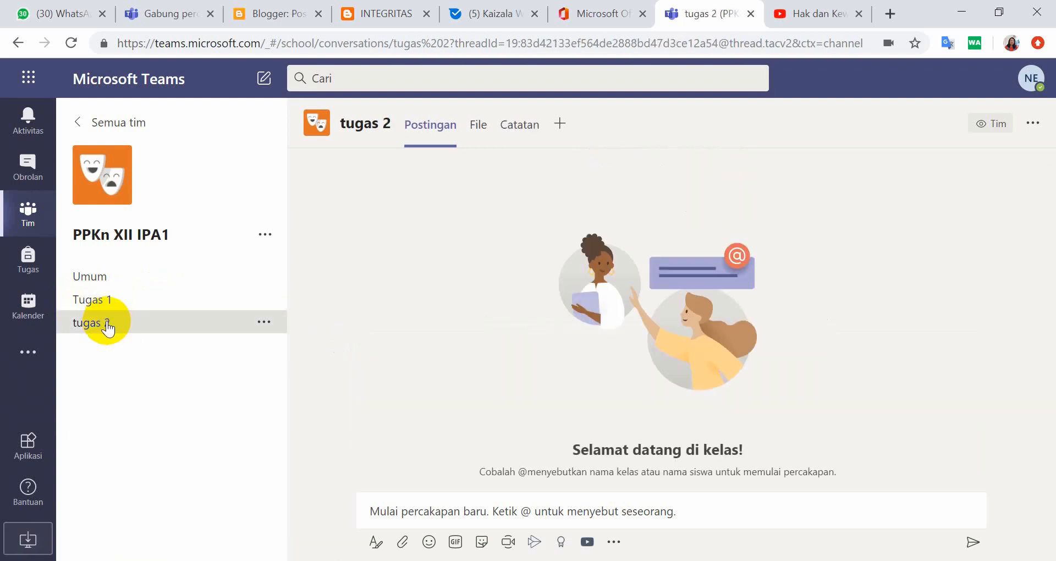
{"action": "left_click", "coordinate": [146, 298]}
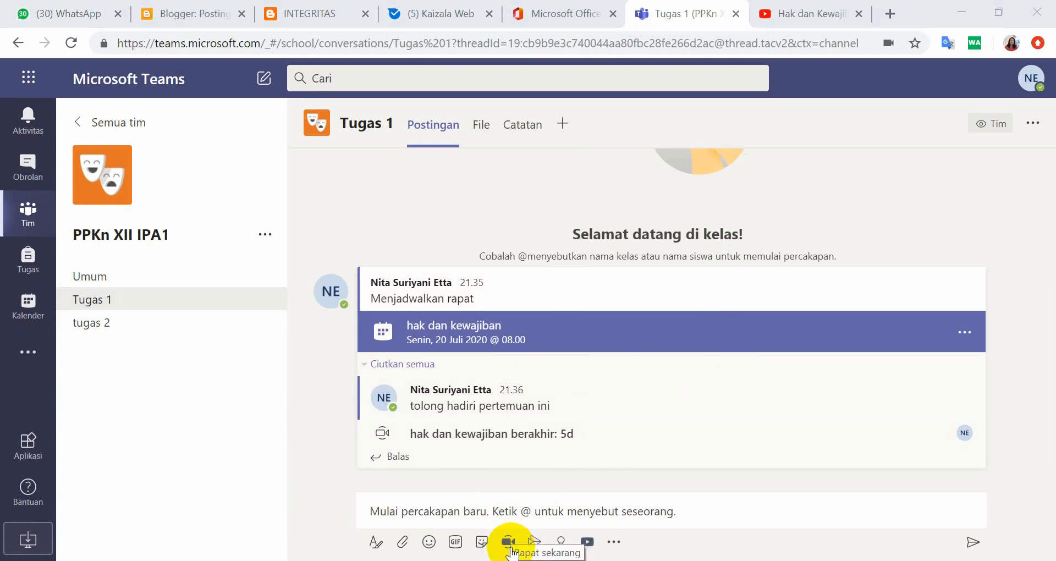
- Open the Teams calendar and go to the week of 20 July 2020
{"action": "left_click", "coordinate": [32, 311]}
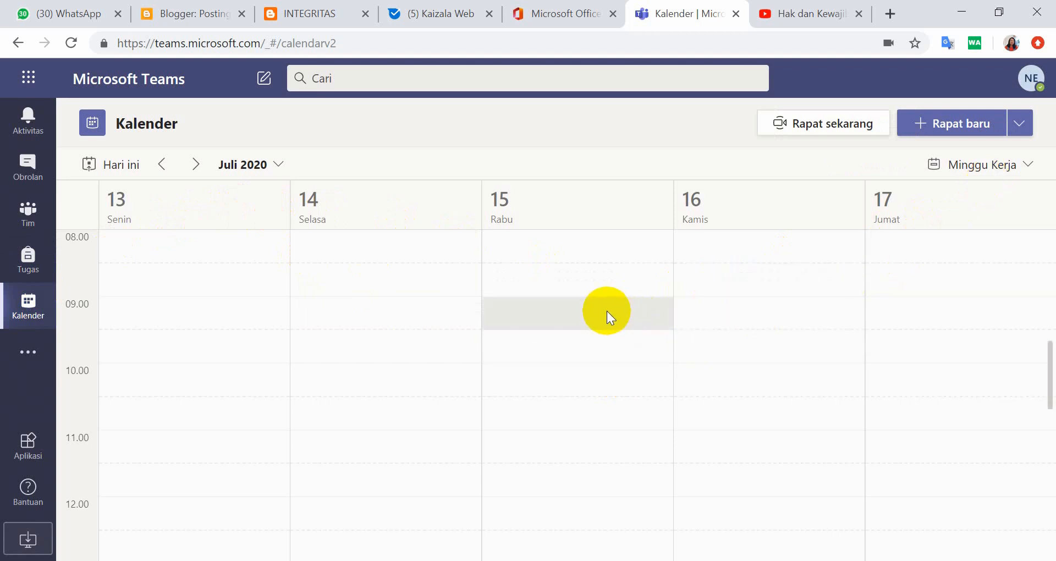
{"action": "scroll", "coordinate": [606, 311], "scroll_direction": "down", "scroll_amount": 3}
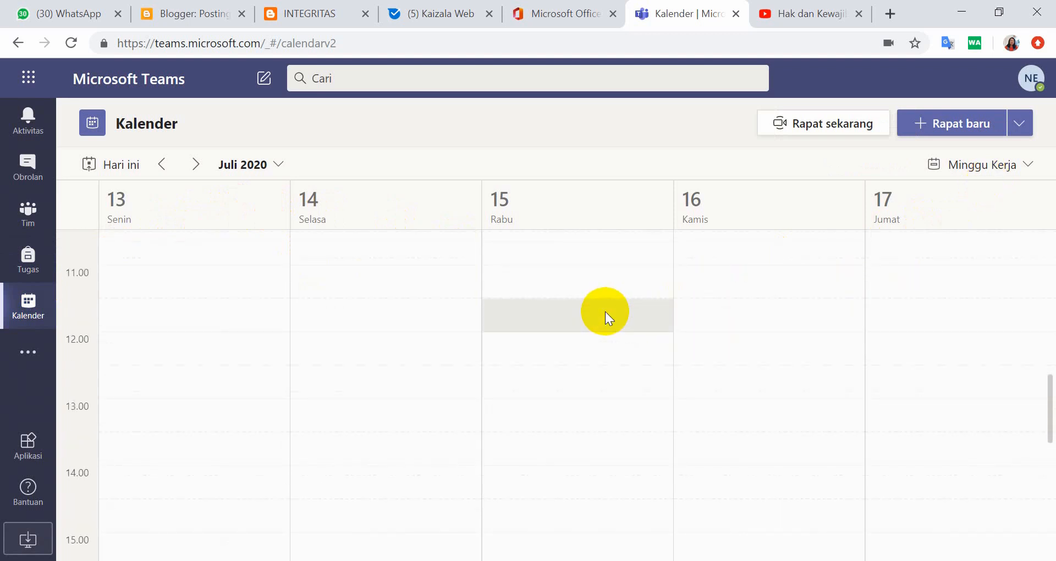
{"action": "left_click", "coordinate": [279, 166]}
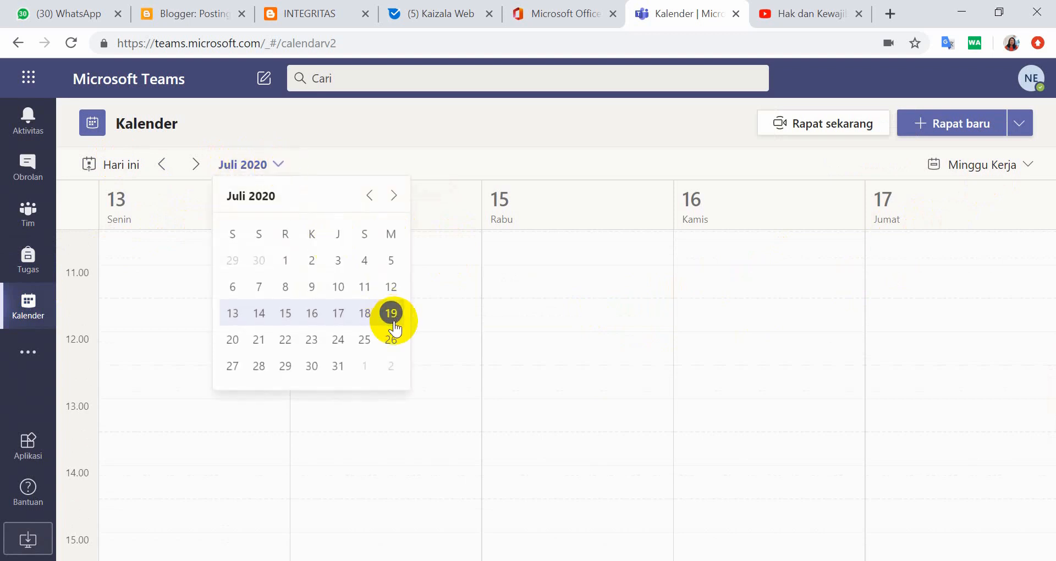
{"action": "left_click", "coordinate": [233, 341]}
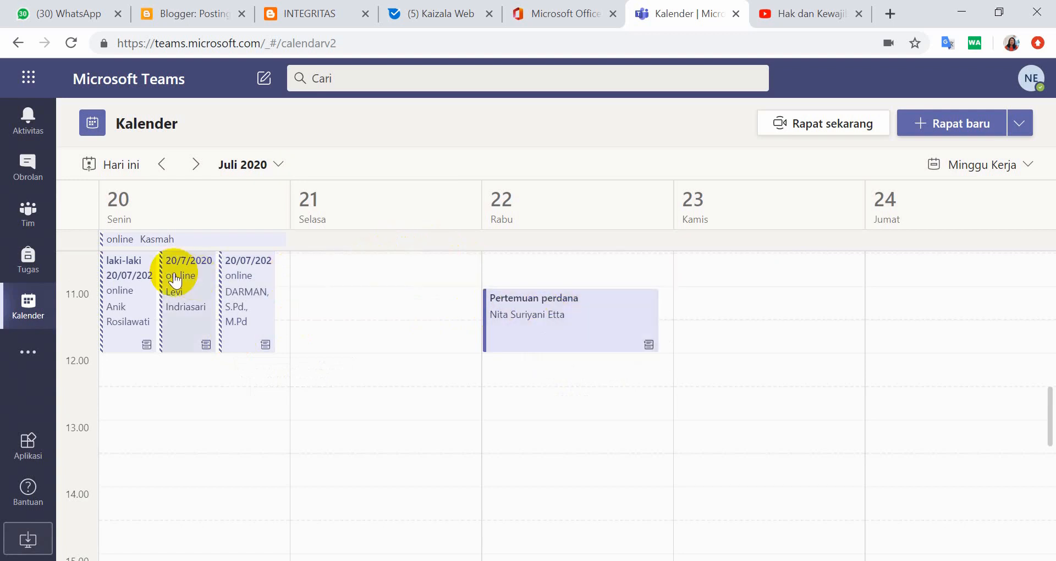
- Create and save a meeting titled "pertemuan awal" on 21 Jul 2020 from 12.00 to 13.00 without a channel
{"action": "left_click", "coordinate": [319, 367]}
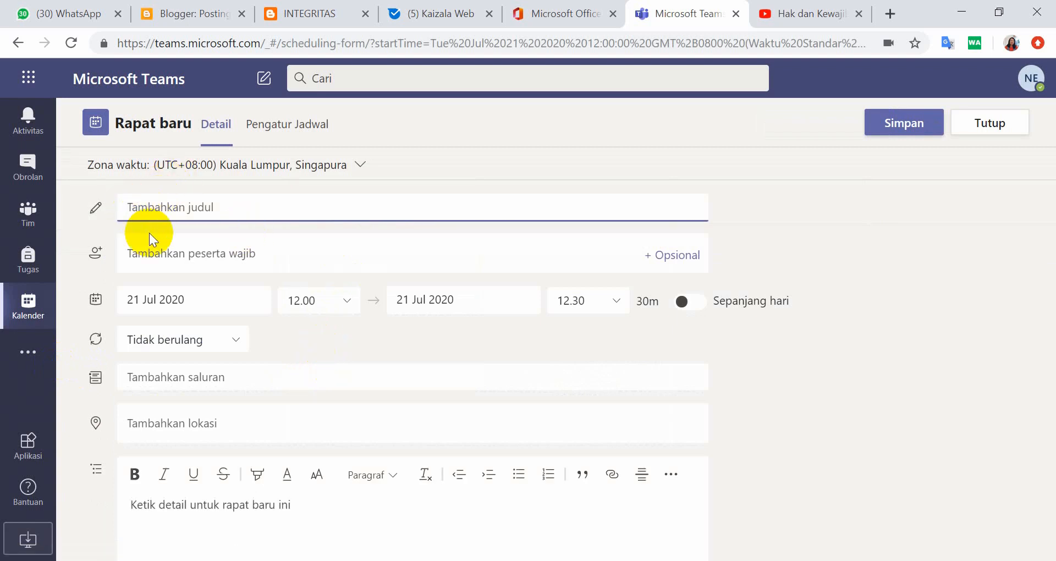
{"action": "type", "text": "pertemuan awal"}
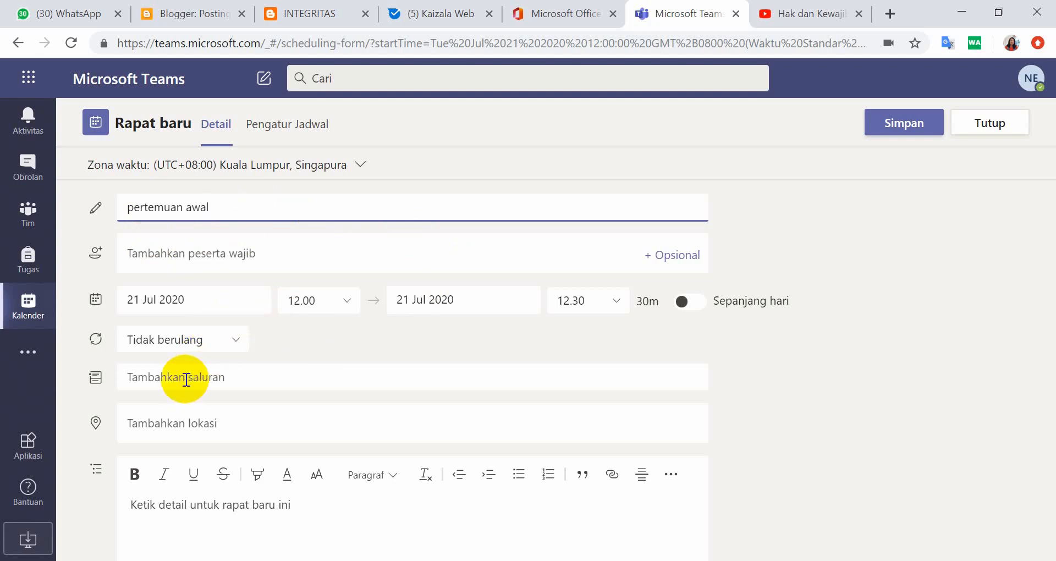
{"action": "left_click", "coordinate": [449, 379]}
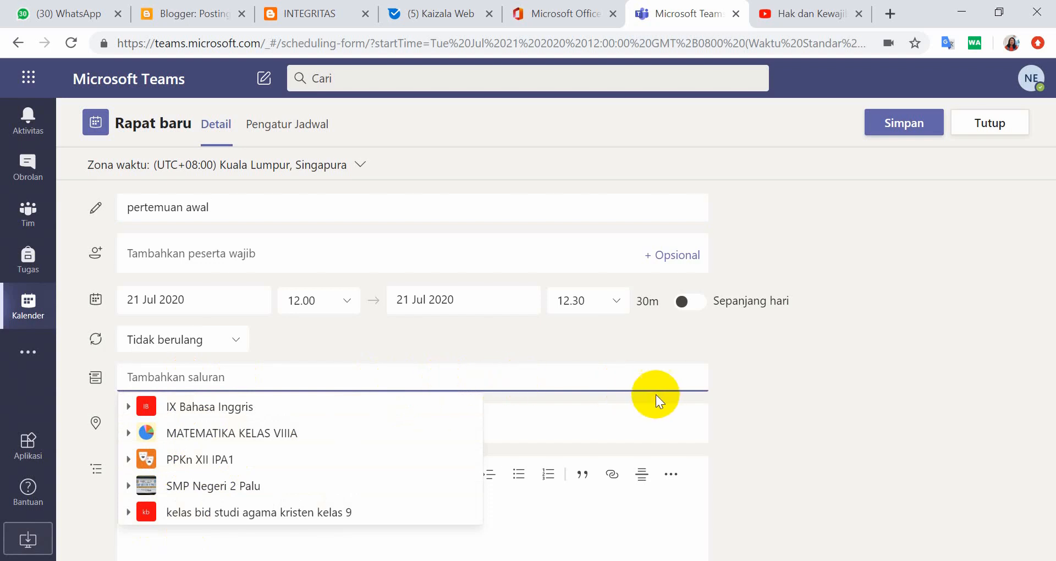
{"action": "scroll", "coordinate": [656, 394], "scroll_direction": "down", "scroll_amount": 2}
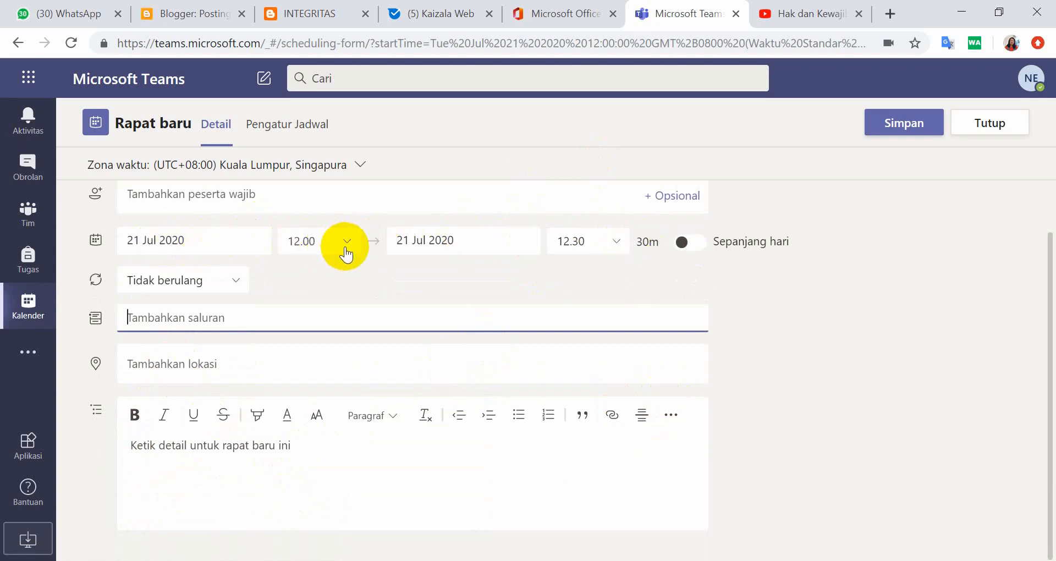
{"action": "left_click", "coordinate": [618, 244]}
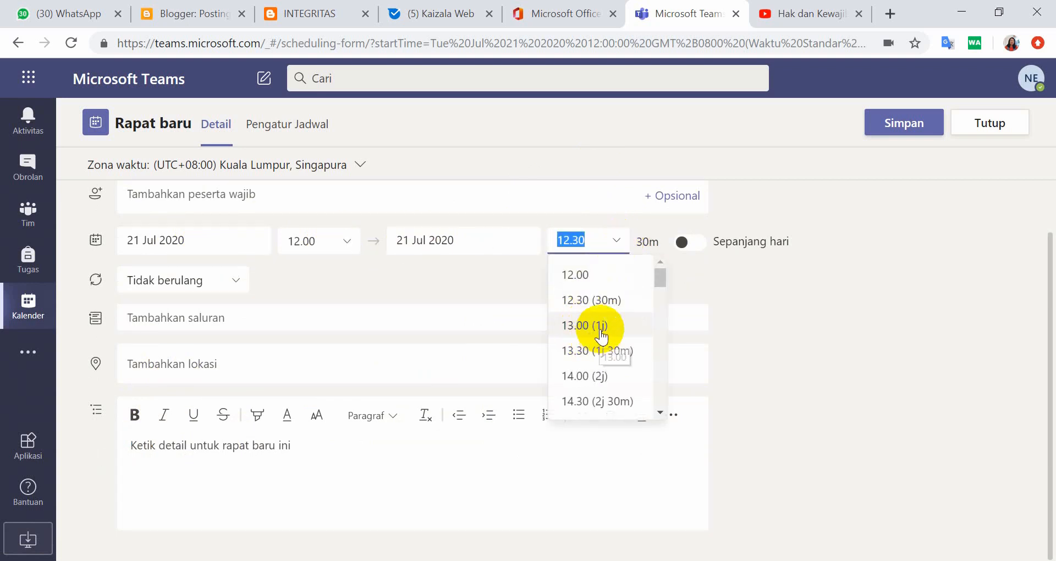
{"action": "left_click", "coordinate": [601, 333]}
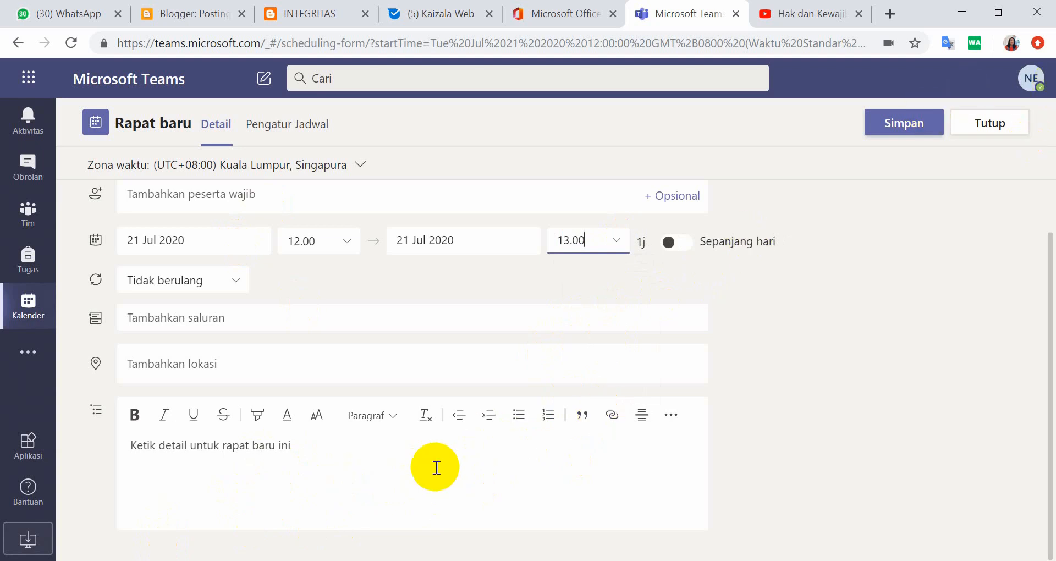
{"action": "left_click", "coordinate": [904, 125]}
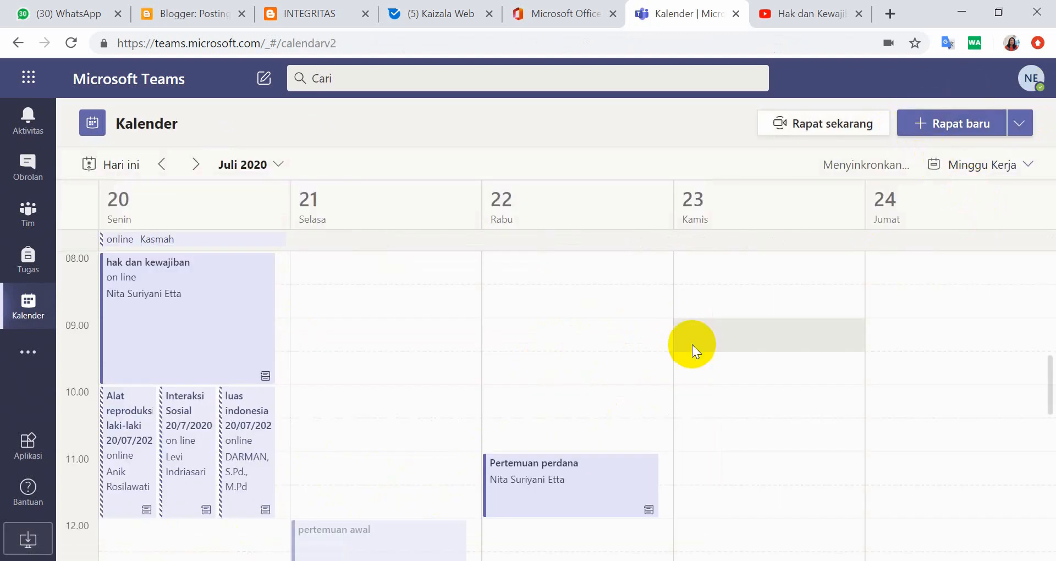
- Open the "pertemuan awal" meeting on 21 July and copy the address of its Microsoft Teams join link
{"action": "scroll", "coordinate": [440, 349], "scroll_direction": "down", "scroll_amount": 5}
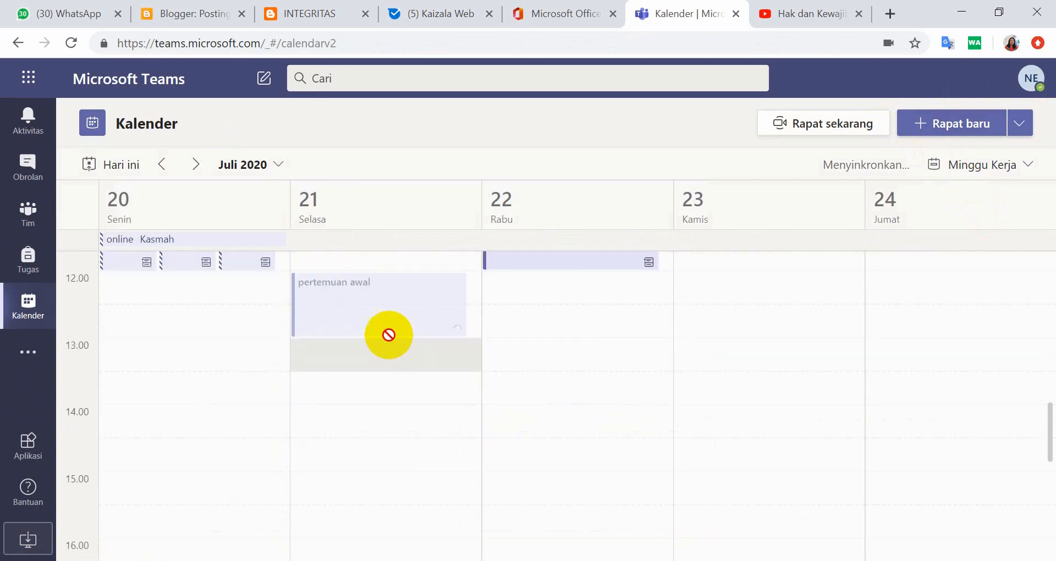
{"action": "scroll", "coordinate": [361, 324], "scroll_direction": "up", "scroll_amount": 1}
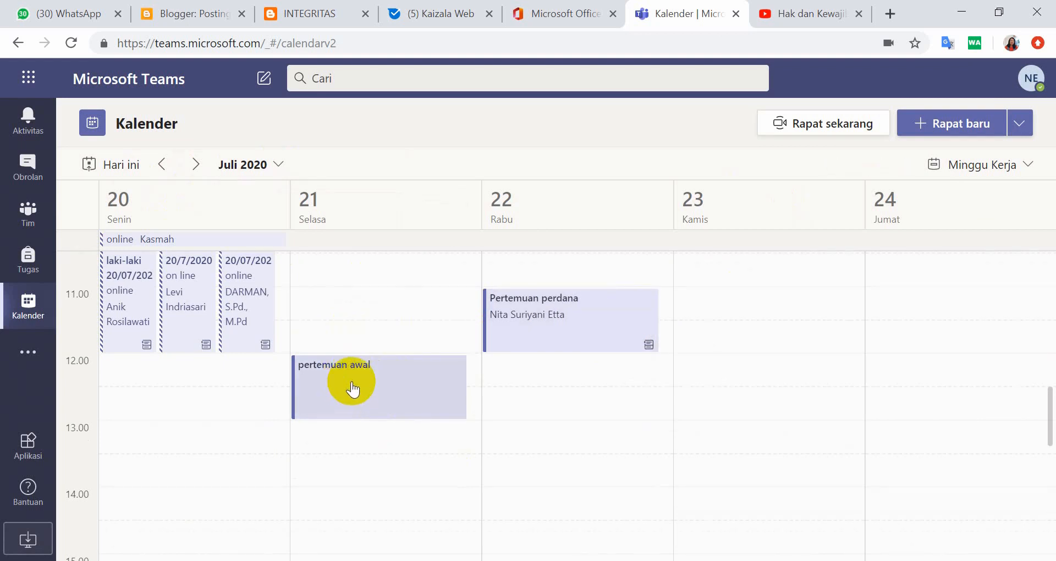
{"action": "left_click", "coordinate": [380, 385]}
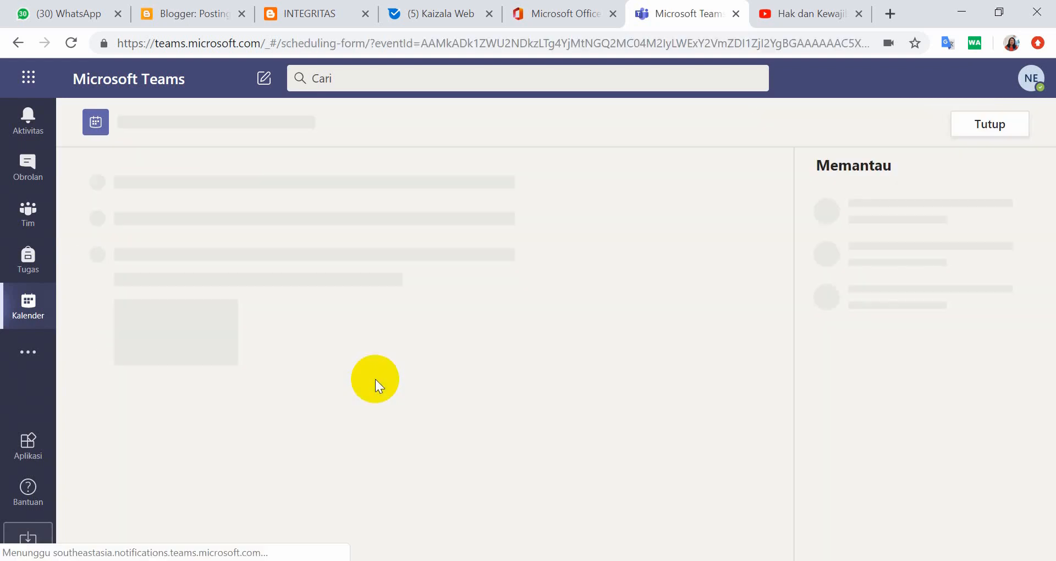
{"action": "scroll", "coordinate": [769, 398], "scroll_direction": "down", "scroll_amount": 1}
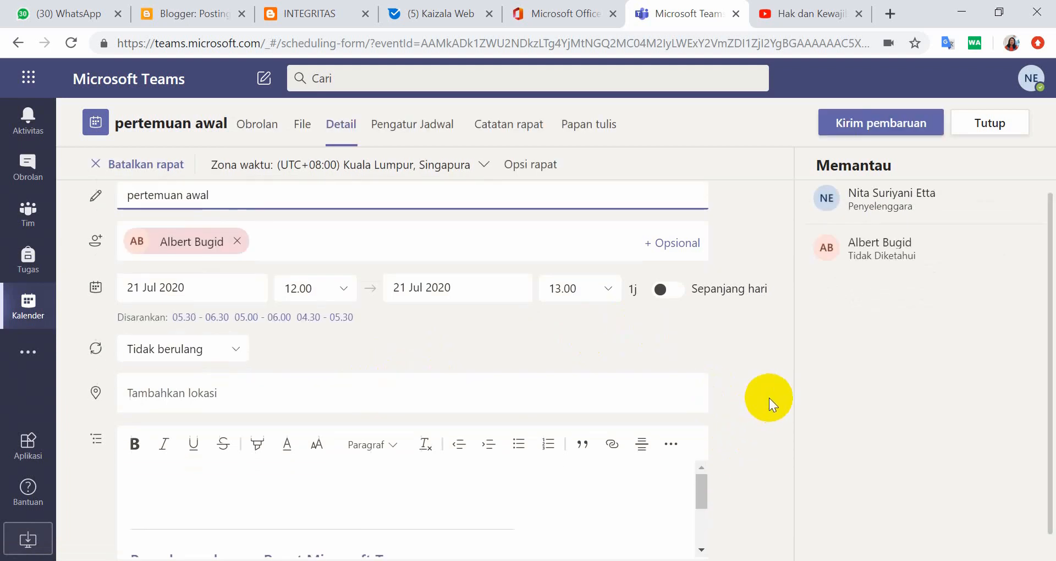
{"action": "scroll", "coordinate": [769, 398], "scroll_direction": "down", "scroll_amount": 2}
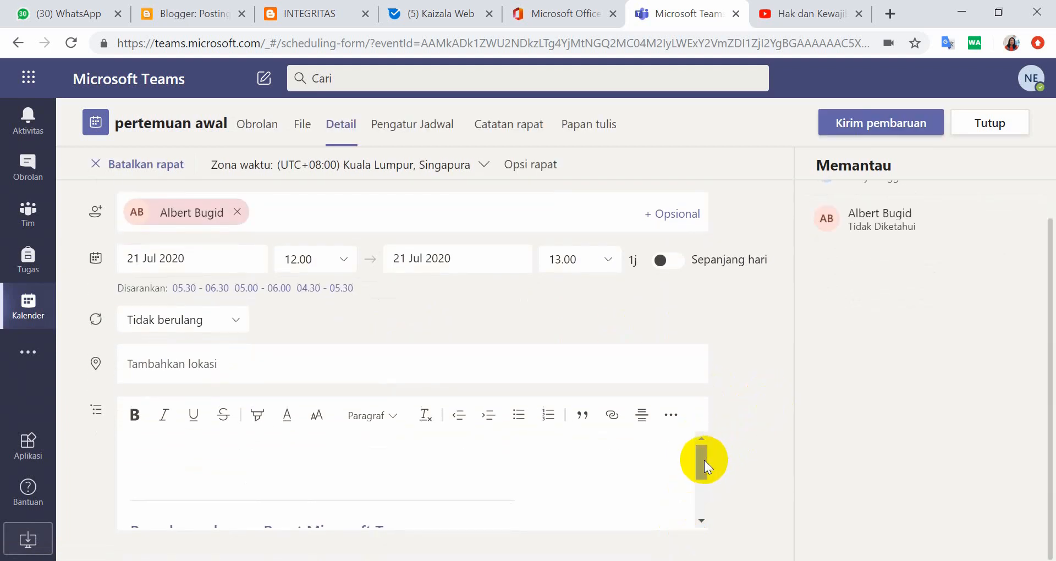
{"action": "left_click_drag", "start_coordinate": [704, 460], "coordinate": [709, 480]}
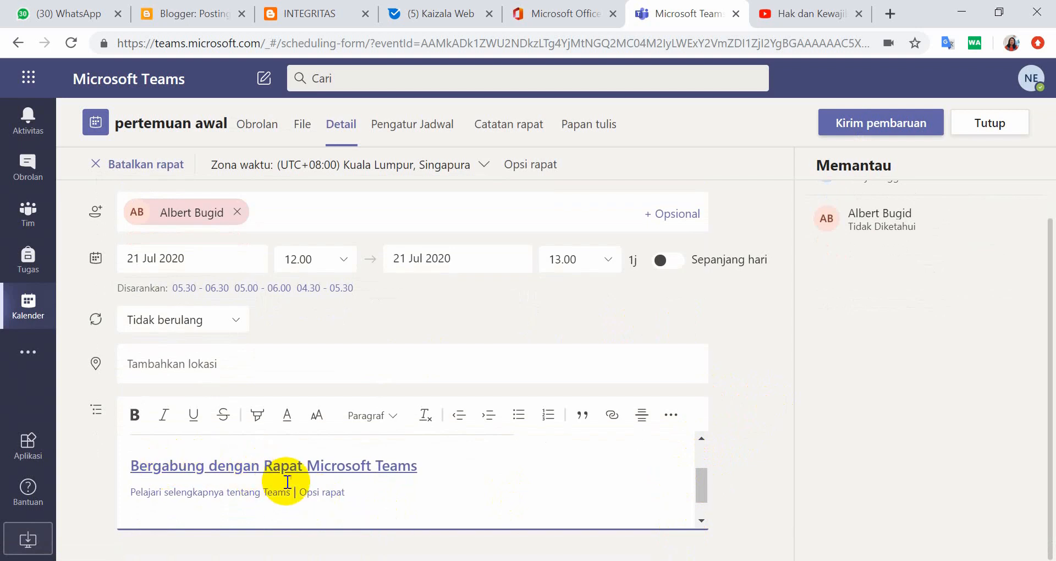
{"action": "right_click", "coordinate": [276, 466]}
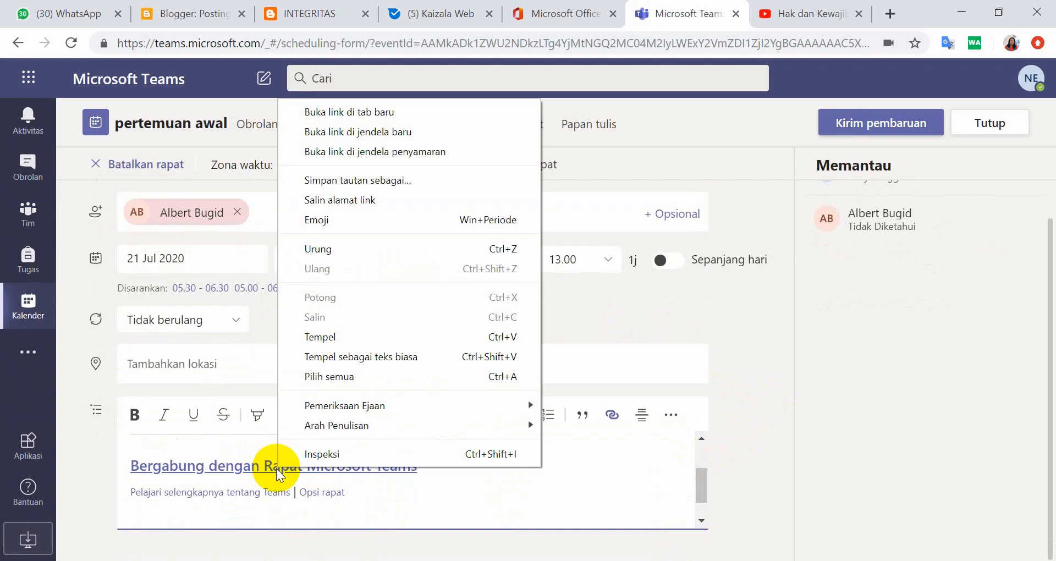
{"action": "left_click", "coordinate": [360, 201]}
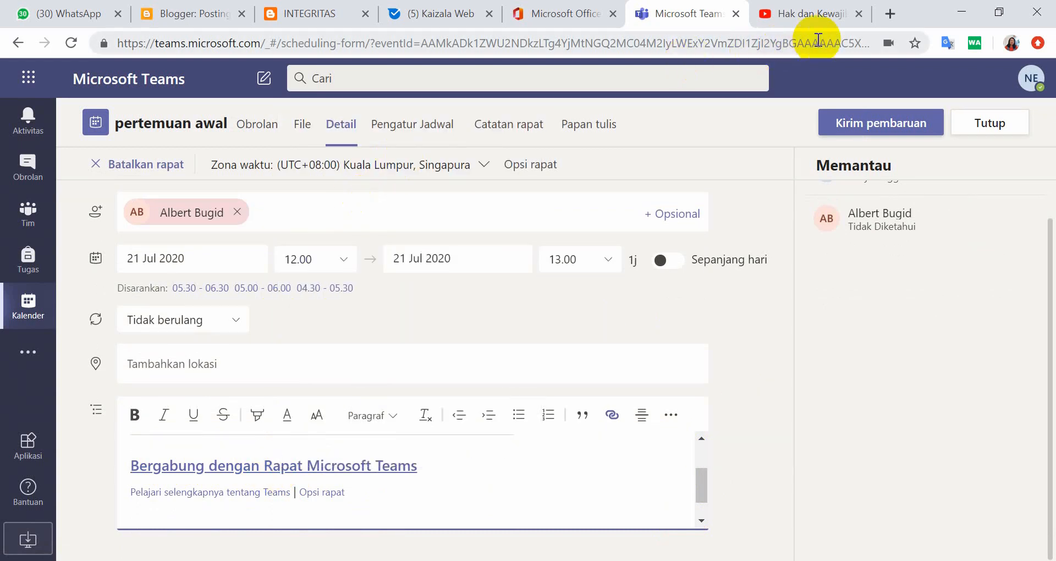
- Open the gg.gg URL shortener in a new browser tab and paste the copied meeting link as the long URL
{"action": "left_click", "coordinate": [890, 15]}
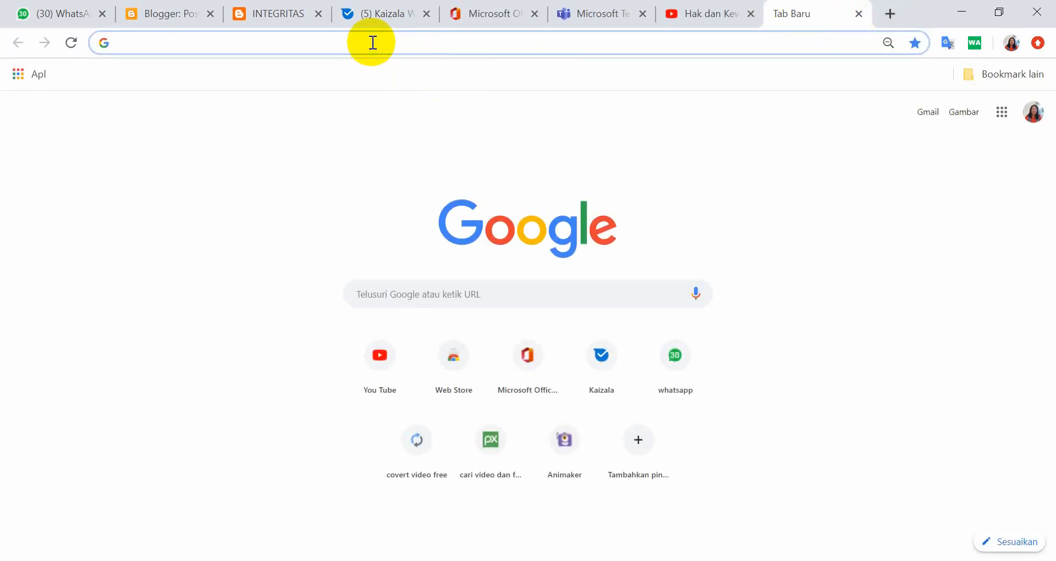
{"action": "type", "text": "gg.gg"}
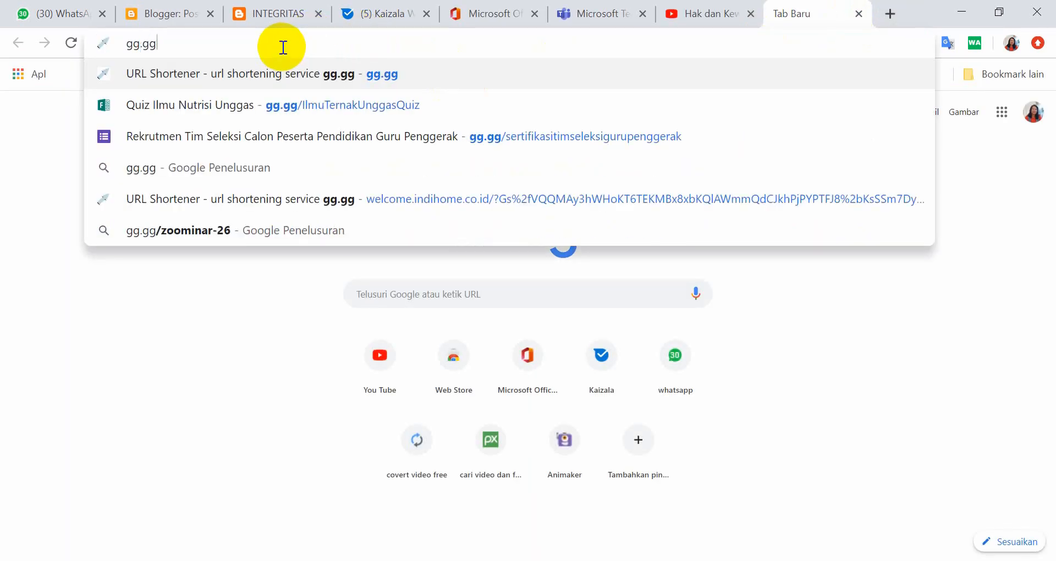
{"action": "key", "text": "Return"}
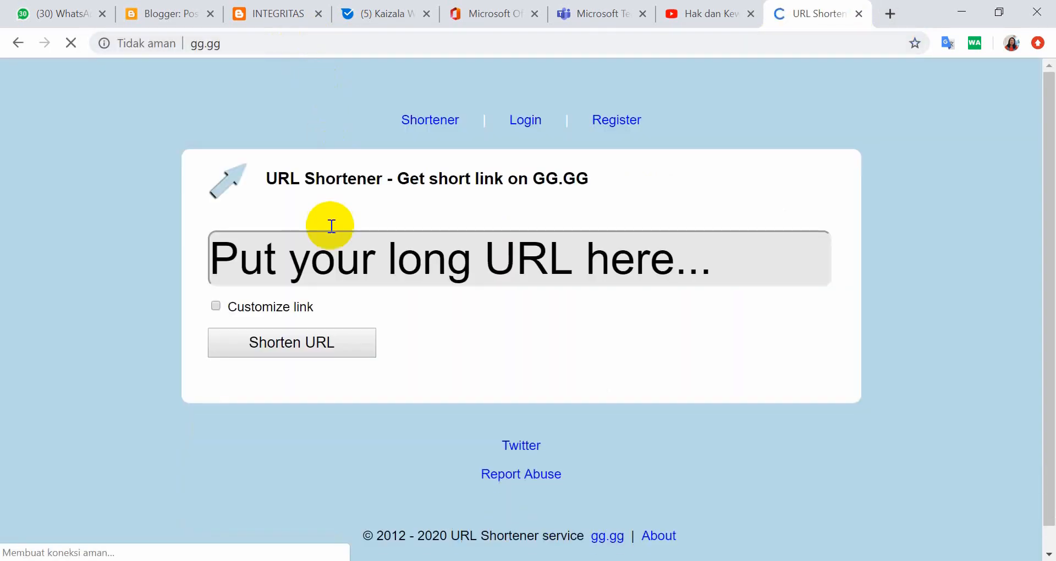
{"action": "left_click", "coordinate": [323, 252]}
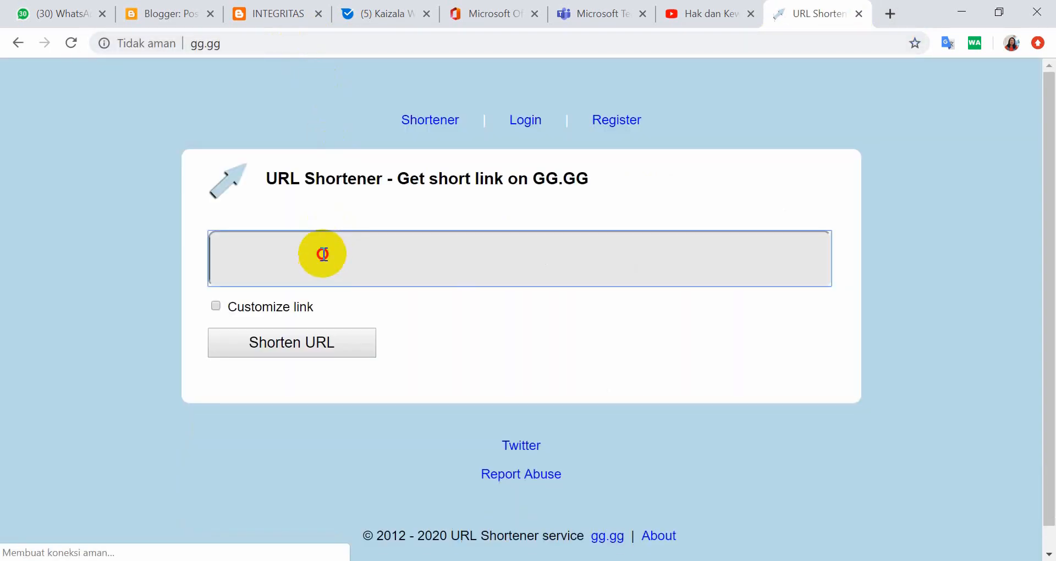
{"action": "key", "text": "ctrl+v"}
{"action": "left_click", "coordinate": [283, 342]}
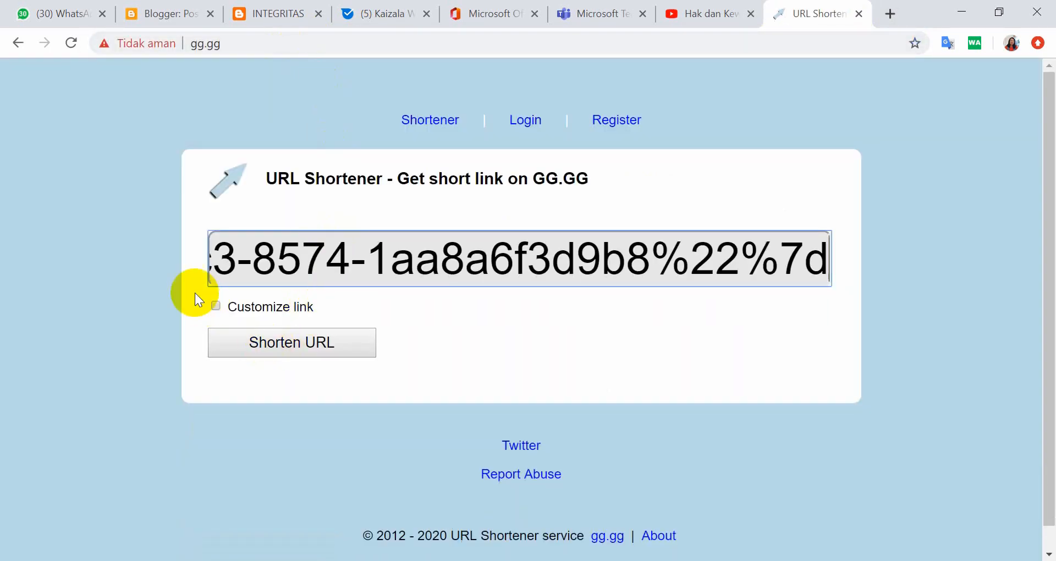
- Shorten the meeting link with a custom ending, trying "pertemuan-awal" first and then "pertemuan-awalsekali"
{"action": "left_click", "coordinate": [215, 306]}
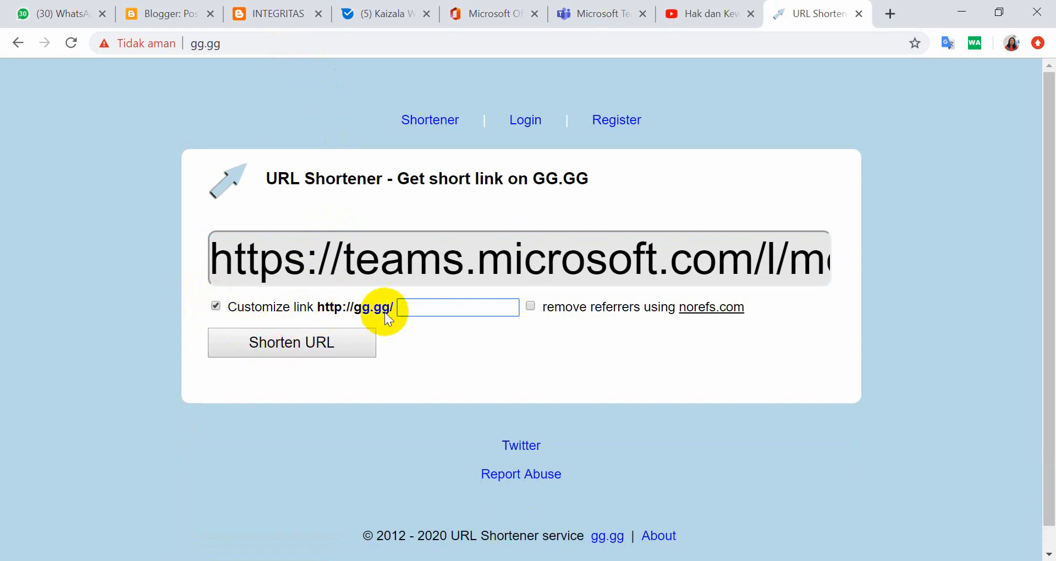
{"action": "left_click", "coordinate": [402, 307]}
{"action": "type", "text": "pertemuan-awal"}
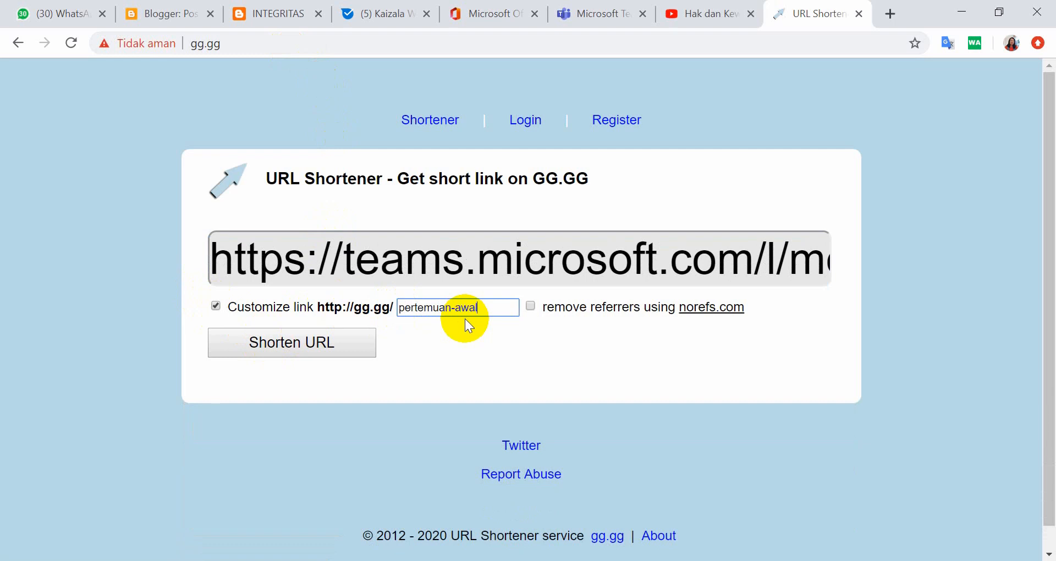
{"action": "left_click", "coordinate": [295, 344]}
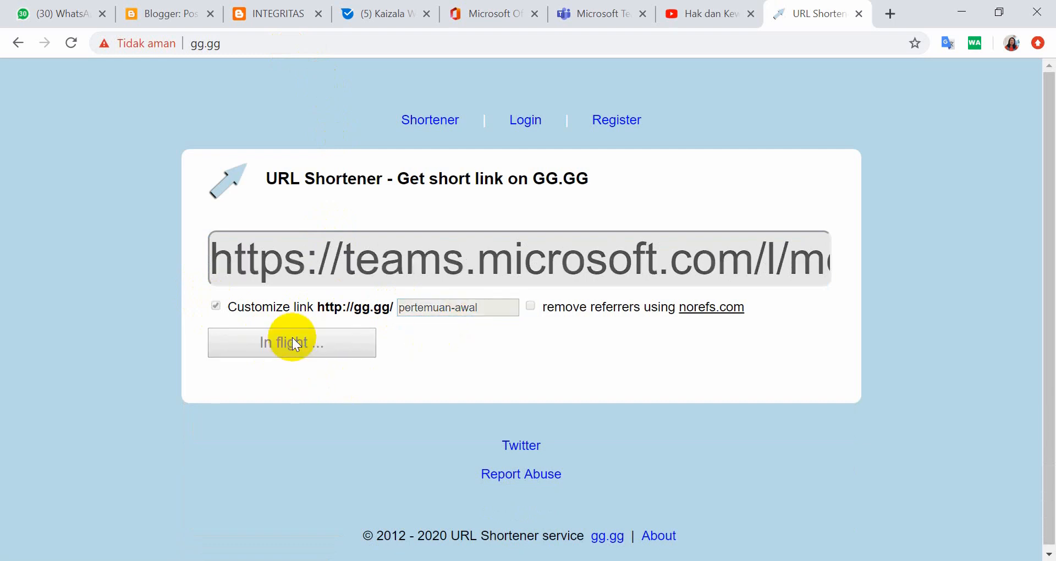
{"action": "double_click", "coordinate": [479, 308]}
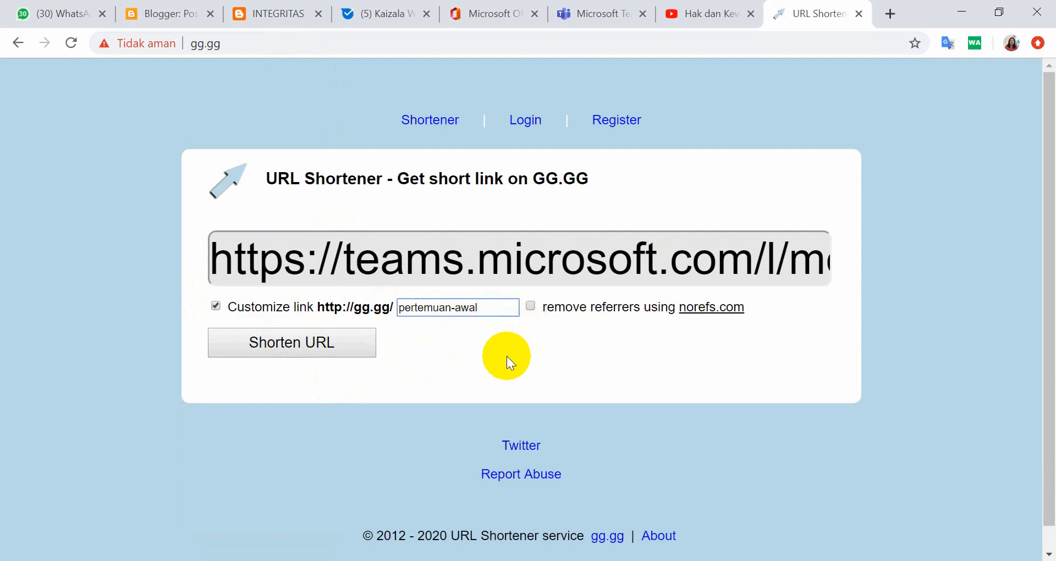
{"action": "type", "text": "sekali"}
{"action": "left_click", "coordinate": [306, 344]}
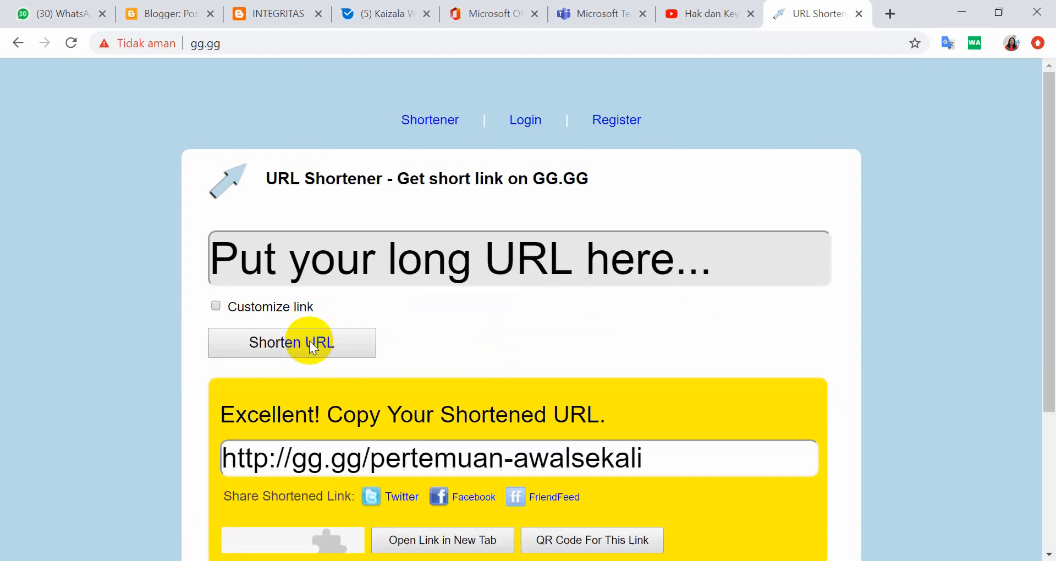
{"action": "left_click_drag", "start_coordinate": [648, 457], "coordinate": [353, 495]}
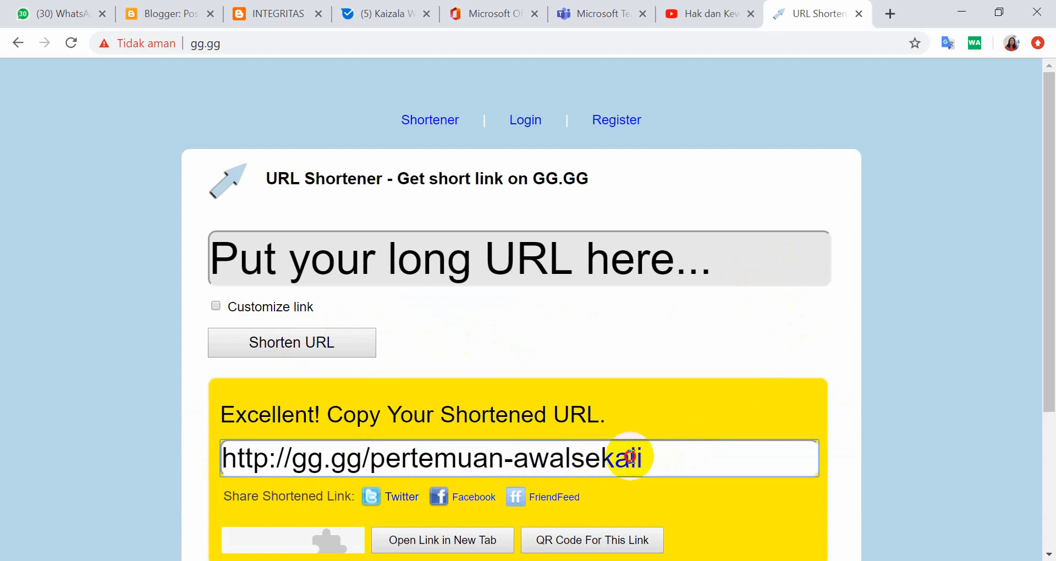
{"action": "left_click_drag", "start_coordinate": [630, 457], "coordinate": [164, 449]}
{"action": "right_click", "coordinate": [312, 458]}
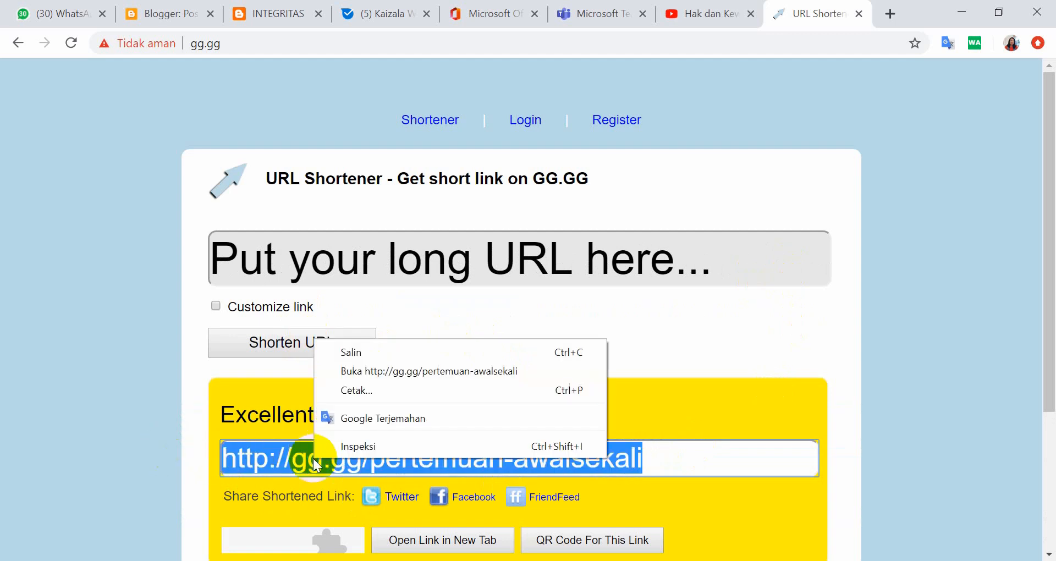
{"action": "left_click", "coordinate": [367, 353]}
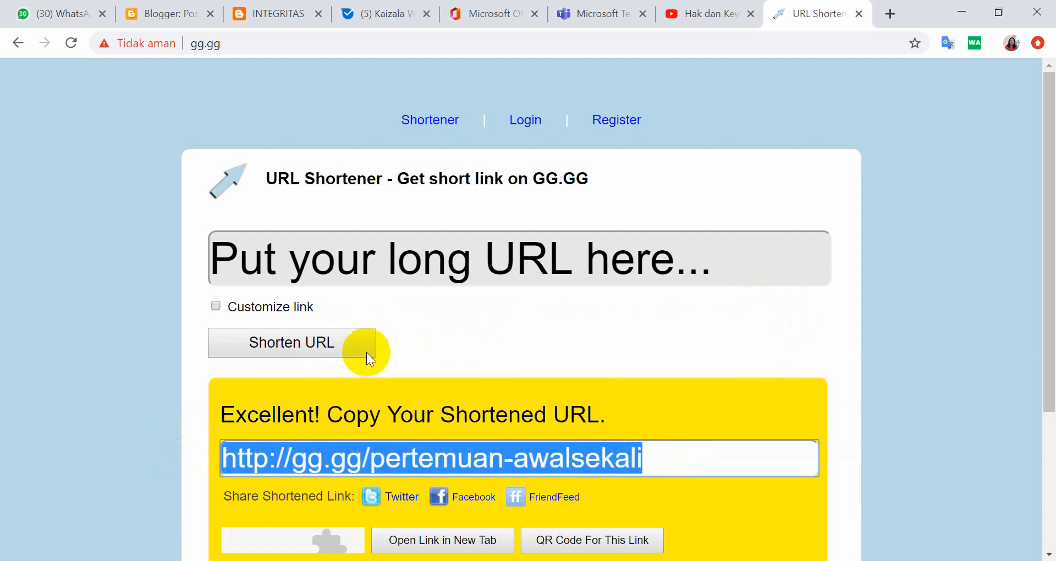
{"action": "left_click", "coordinate": [67, 13]}
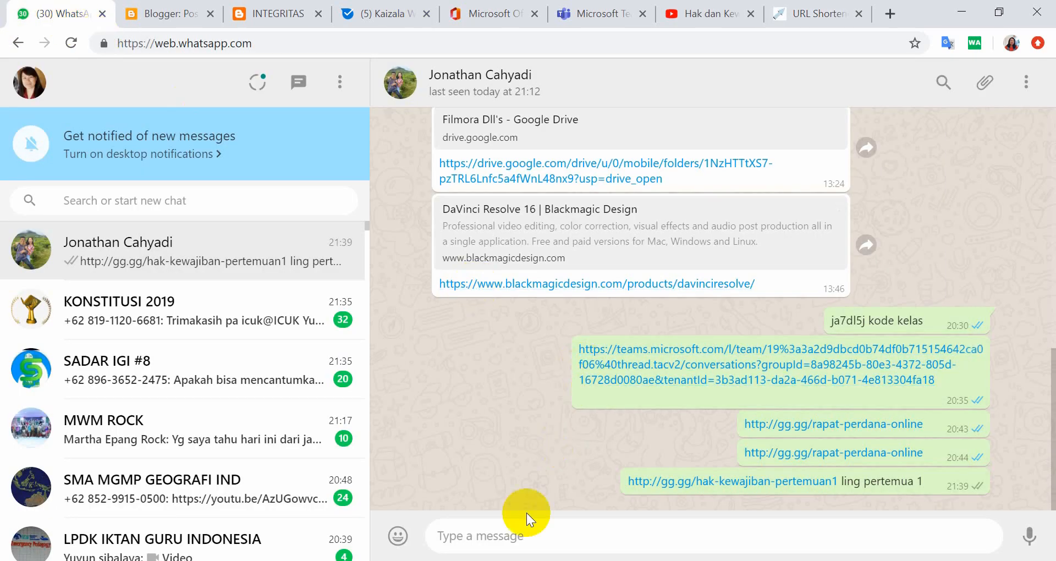
{"action": "left_click", "coordinate": [477, 535]}
{"action": "key", "text": "ctrl+v"}
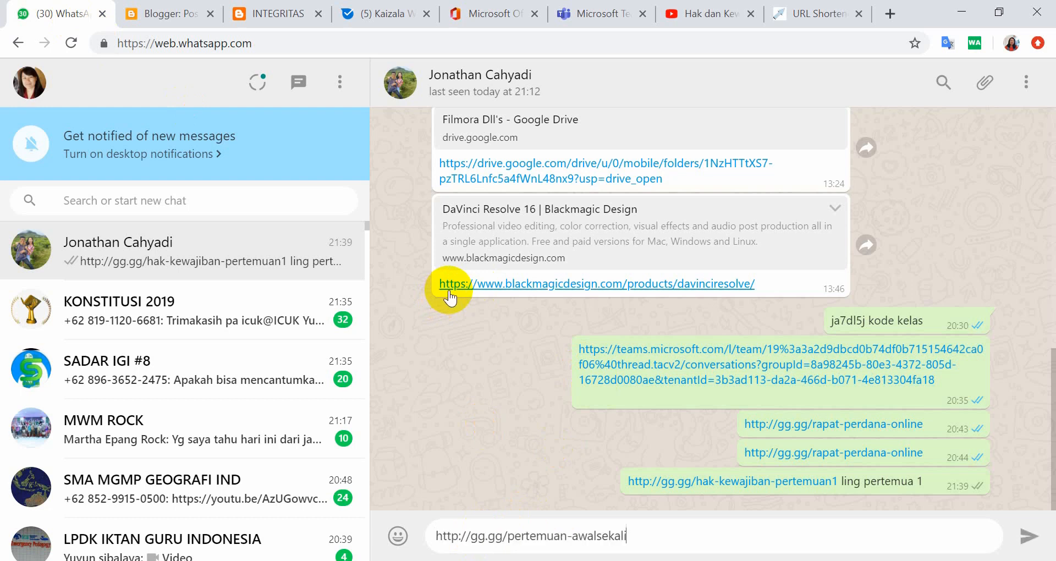
{"action": "left_click", "coordinate": [1034, 542]}
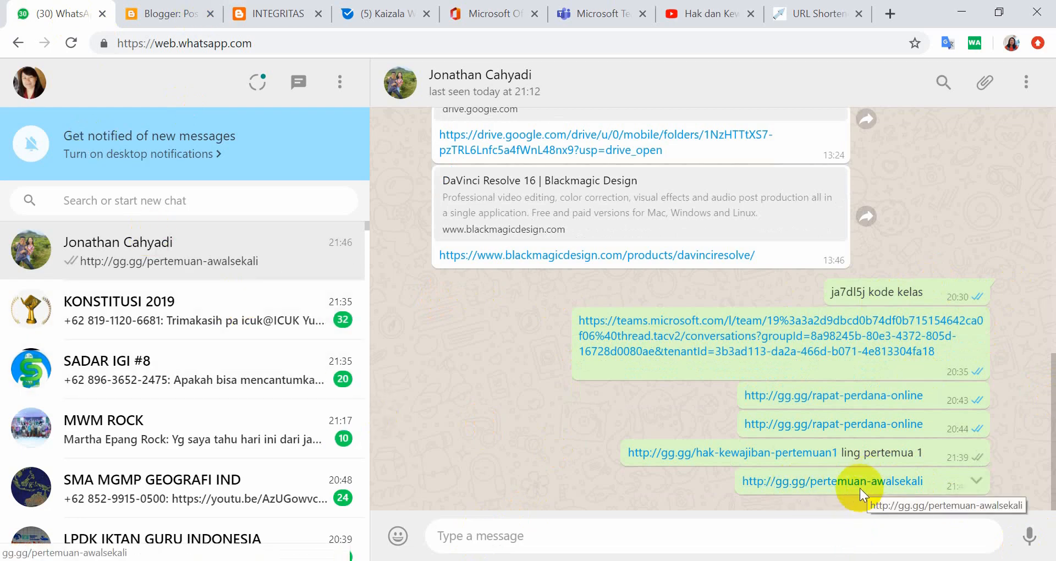
- Return to the "pertemuan awal" meeting in Microsoft Teams and send the meeting update
{"action": "left_click", "coordinate": [599, 17]}
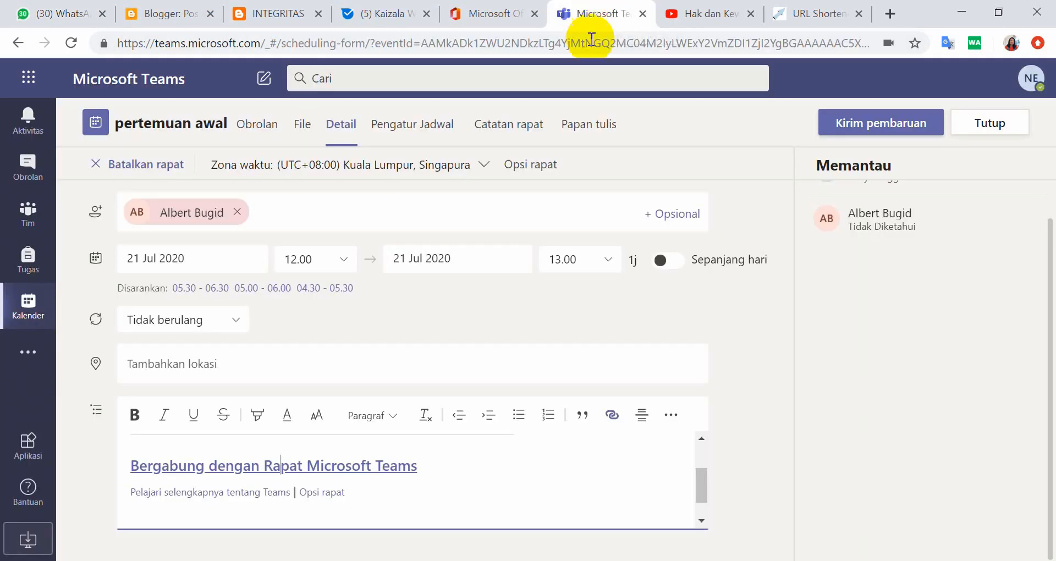
{"action": "left_click", "coordinate": [877, 132]}
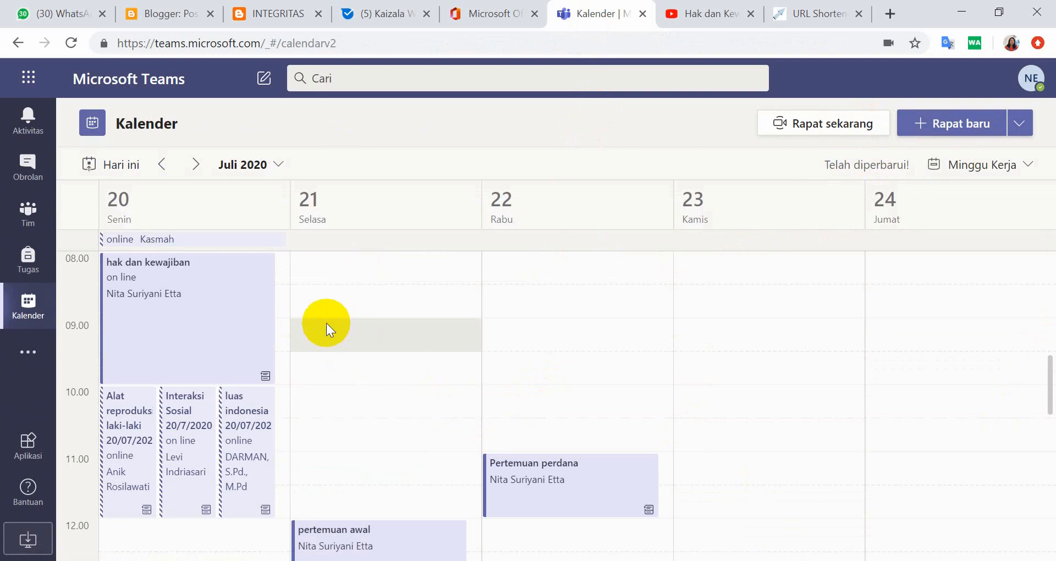
- Cancel the "hak dan kewajiban" meeting scheduled at 08.00 on Monday 20 July
{"action": "scroll", "coordinate": [201, 324], "scroll_direction": "down", "scroll_amount": 2}
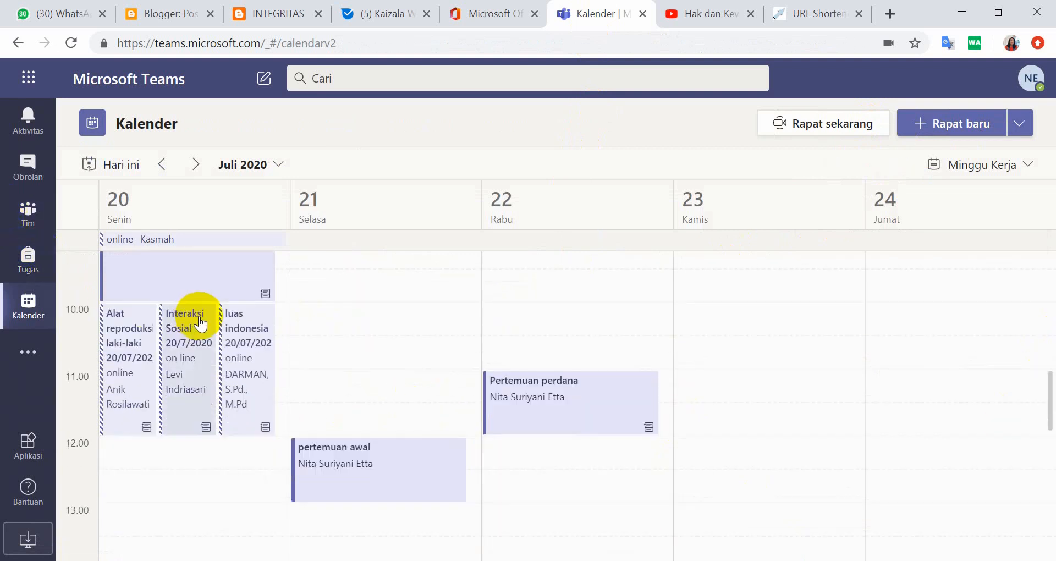
{"action": "scroll", "coordinate": [201, 325], "scroll_direction": "up", "scroll_amount": 4}
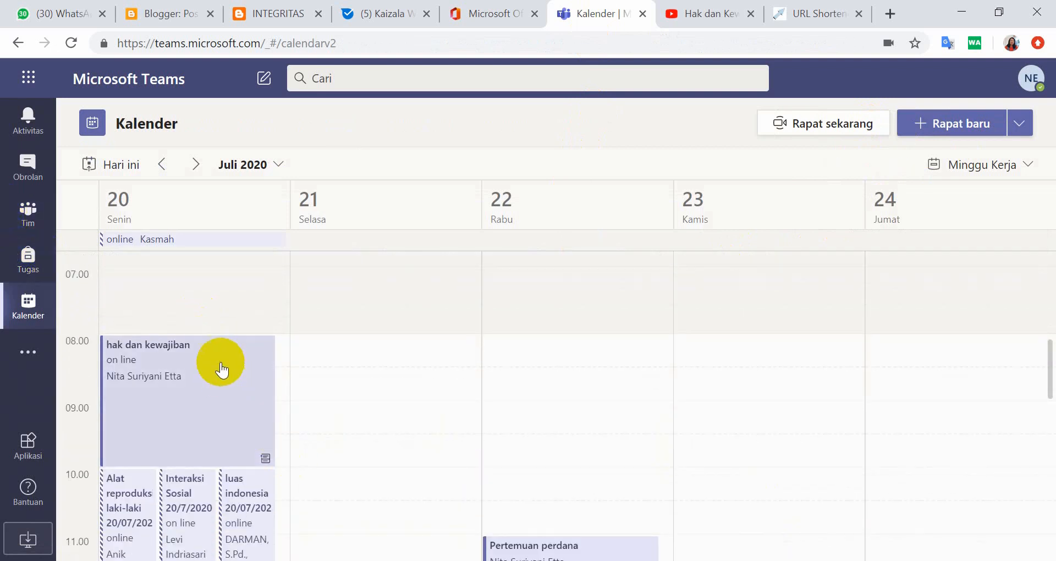
{"action": "right_click", "coordinate": [210, 362]}
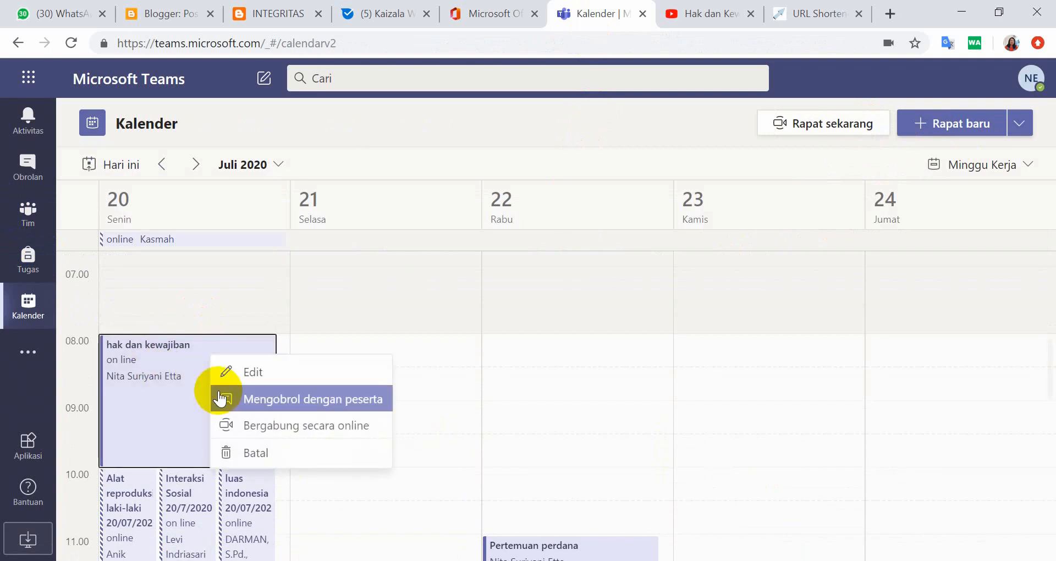
{"action": "left_click", "coordinate": [161, 397]}
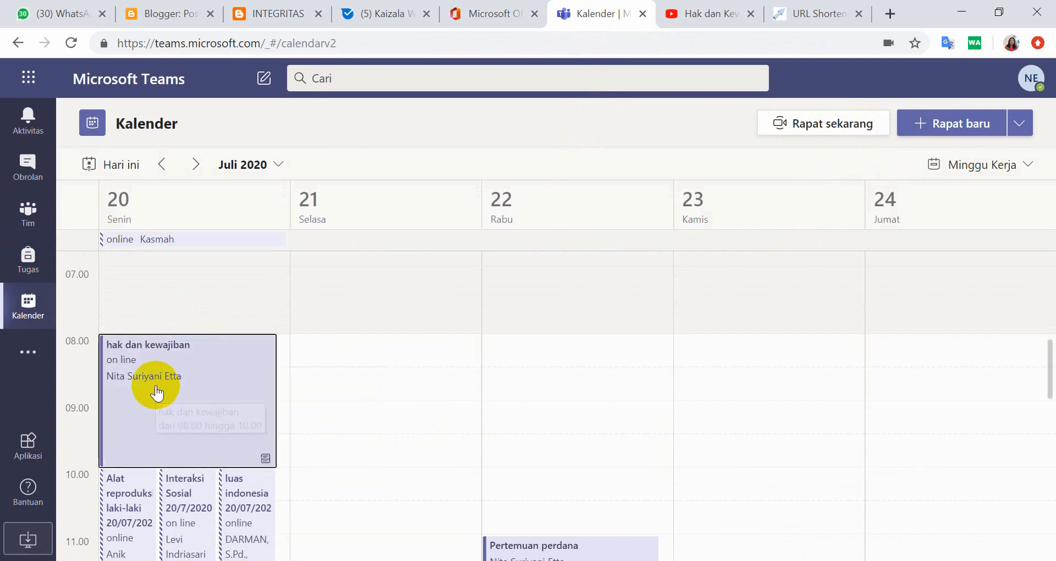
{"action": "right_click", "coordinate": [187, 379]}
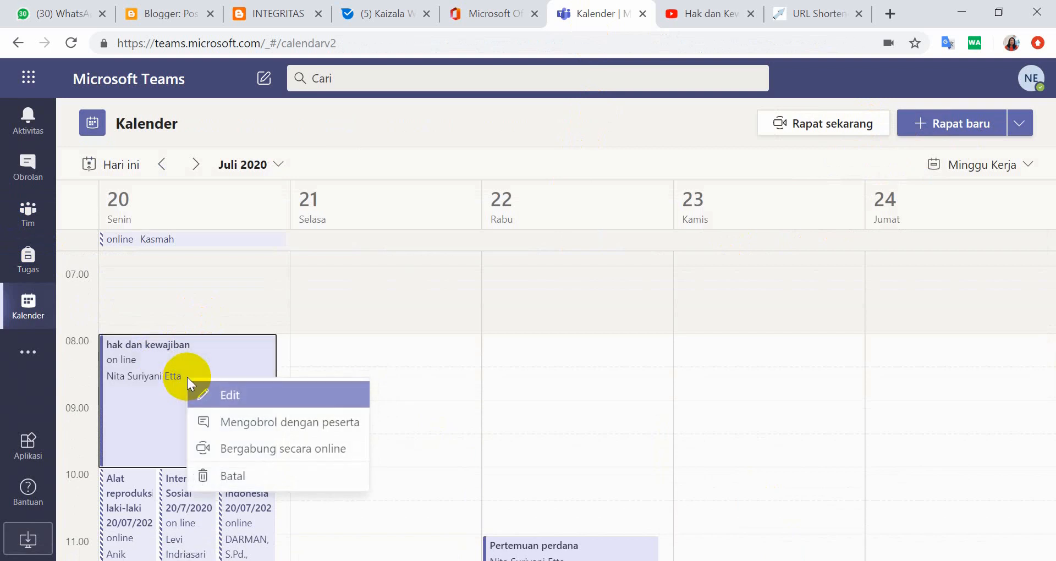
{"action": "left_click", "coordinate": [250, 485]}
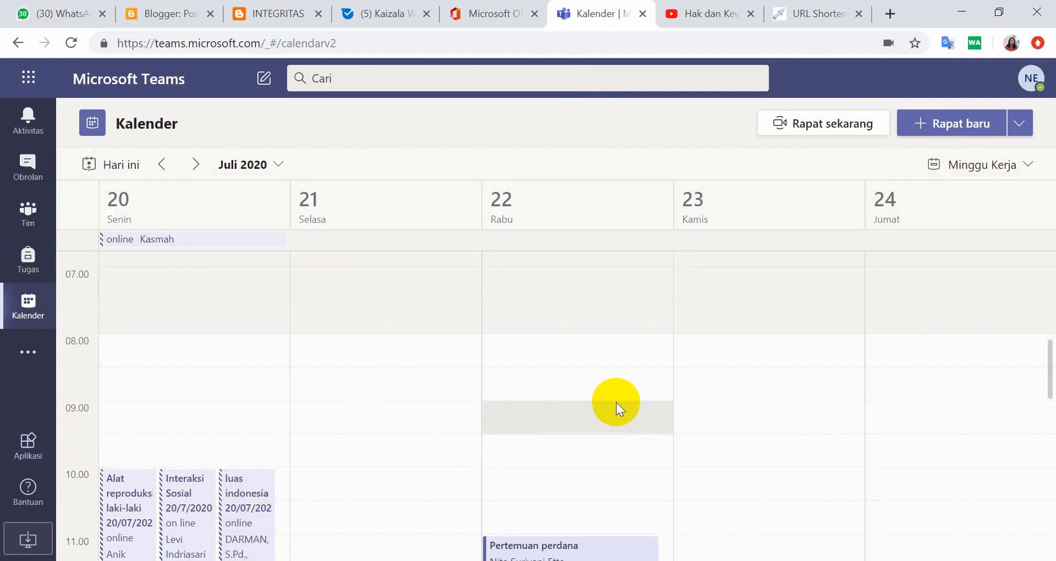
- Remove the "Pertemuan perdana" meeting on Wednesday 22 July from the calendar
{"action": "scroll", "coordinate": [621, 407], "scroll_direction": "down", "scroll_amount": 3}
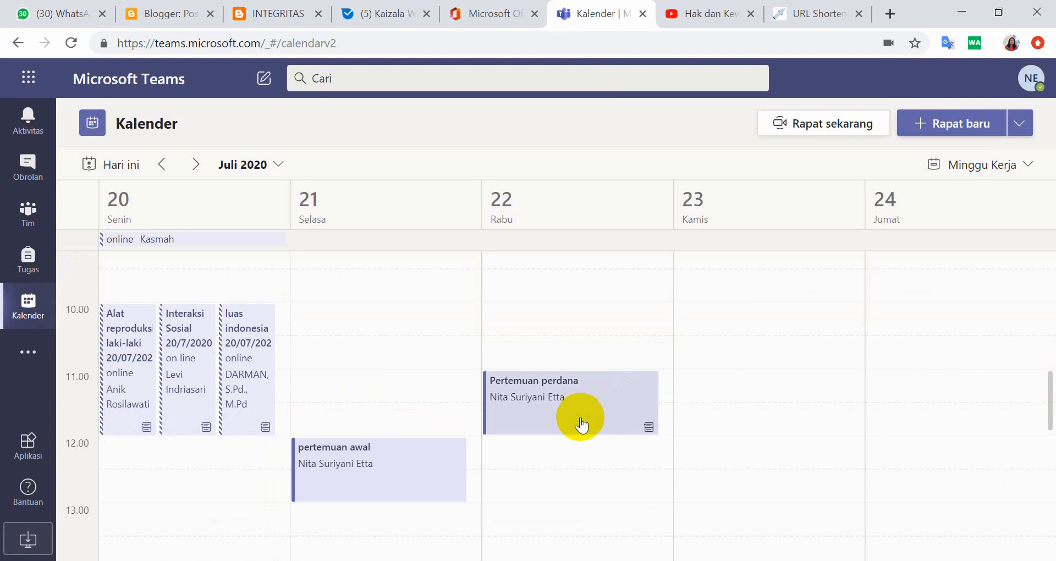
{"action": "right_click", "coordinate": [545, 408]}
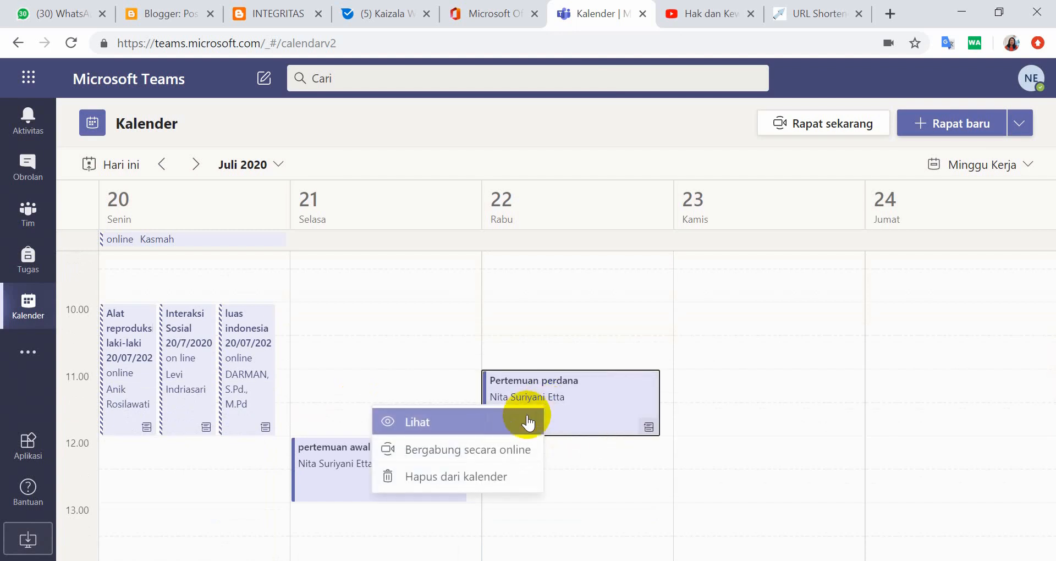
{"action": "left_click", "coordinate": [488, 478]}
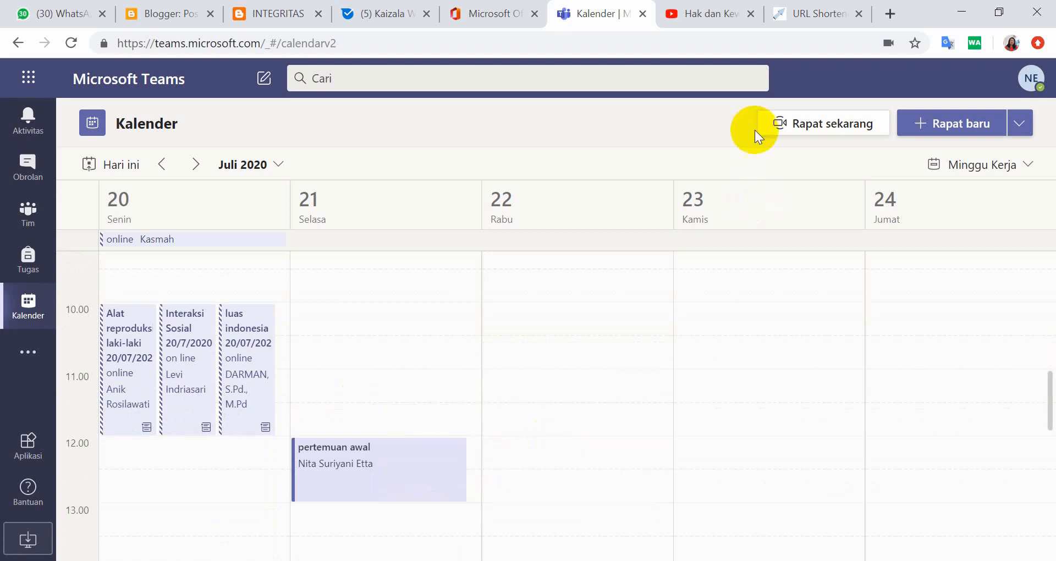
- Return to the PPKn XII IPA1 team and check the "hak dan kewajiban" meeting post in the Tugas 1 channel
{"action": "left_click", "coordinate": [3, 212]}
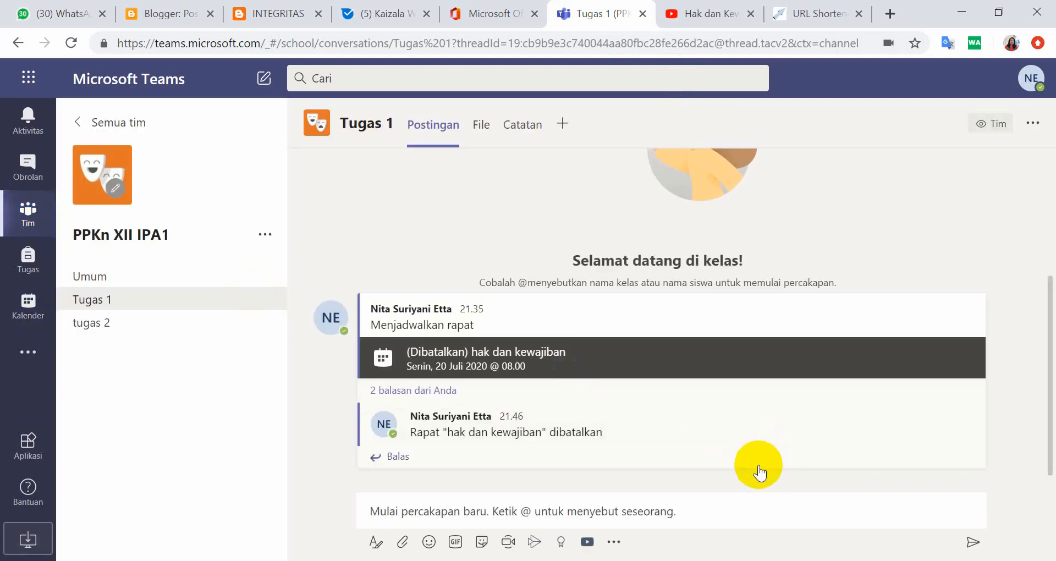
{"action": "left_click", "coordinate": [424, 363]}
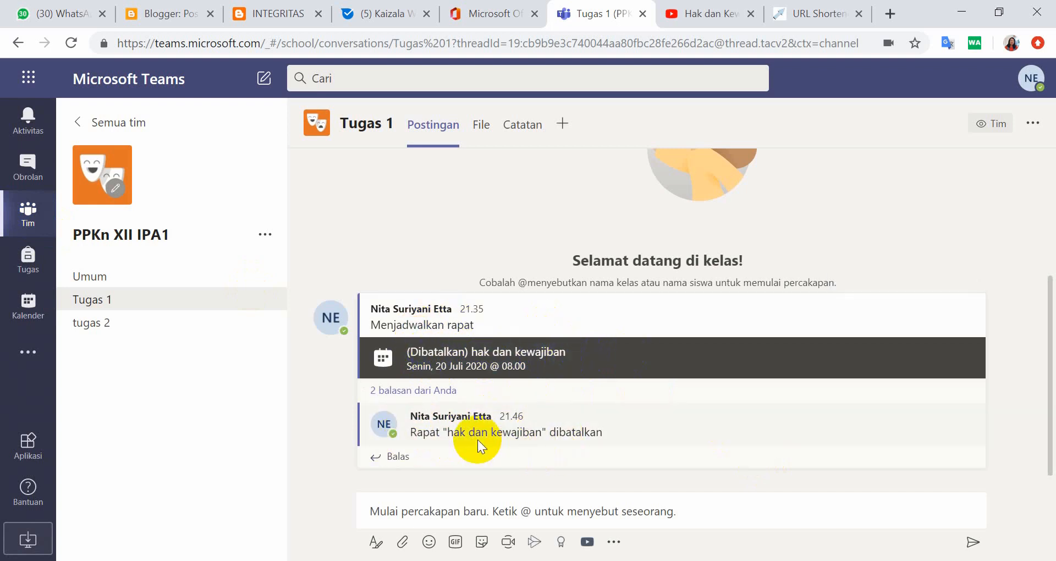
{"action": "scroll", "coordinate": [496, 418], "scroll_direction": "up", "scroll_amount": 1}
{"action": "scroll", "coordinate": [504, 424], "scroll_direction": "up", "scroll_amount": 1}
{"action": "scroll", "coordinate": [506, 434], "scroll_direction": "down", "scroll_amount": 2}
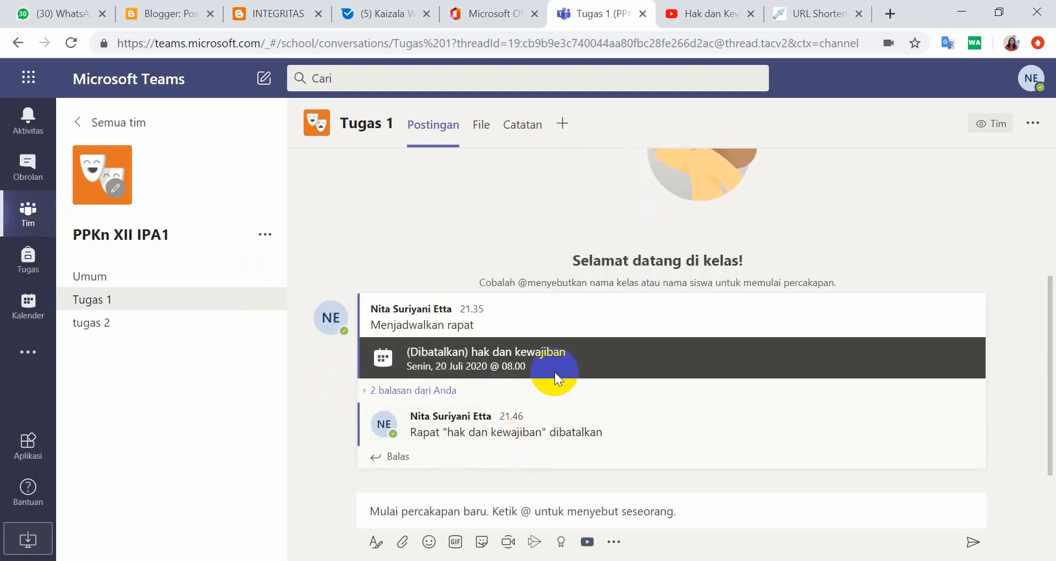
- Check the posts in the tugas 2 channel and review the unsent draft message in the Umum channel
{"action": "left_click", "coordinate": [160, 326]}
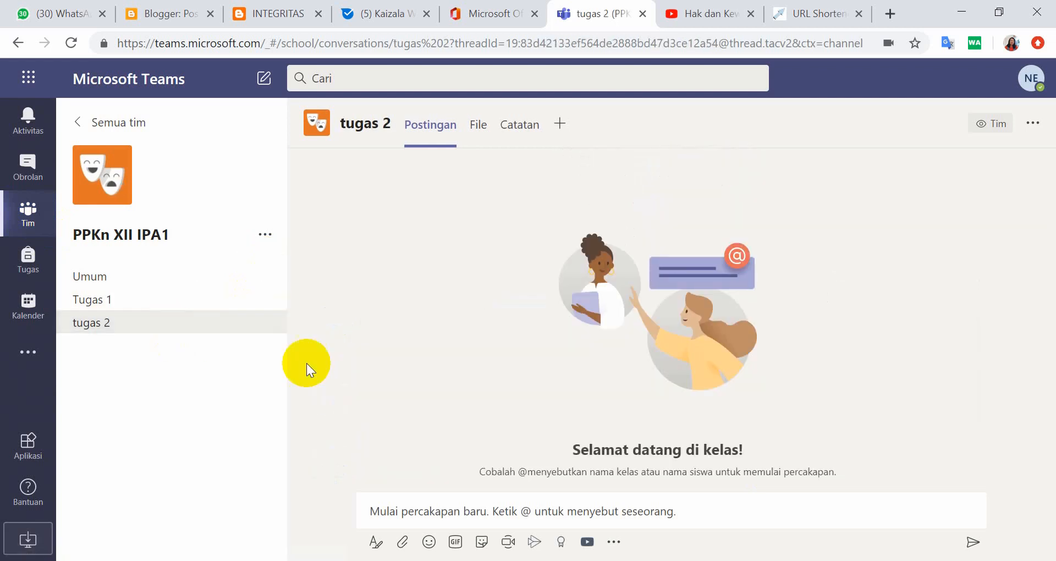
{"action": "left_click", "coordinate": [128, 276]}
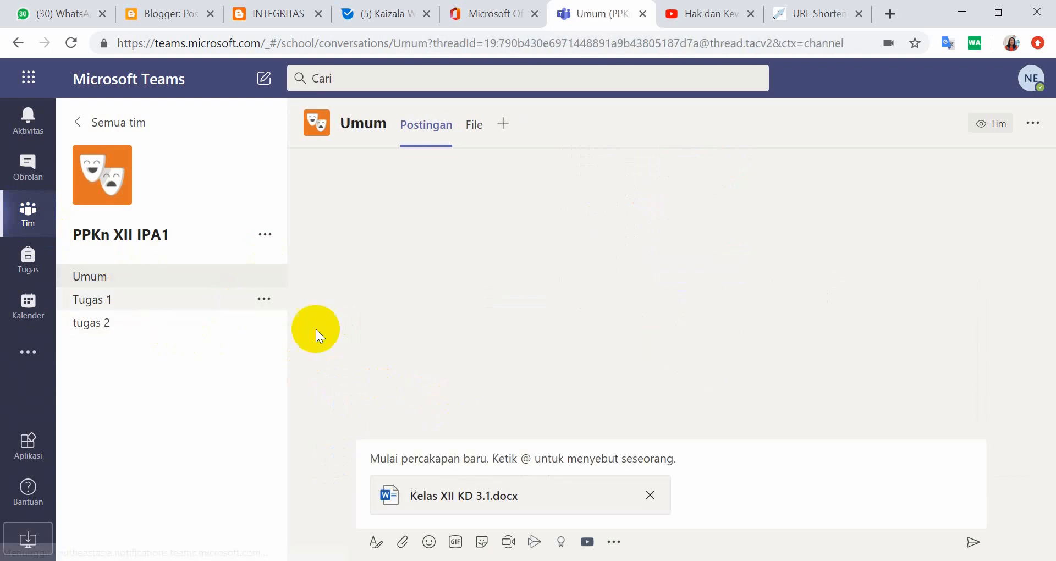
{"action": "scroll", "coordinate": [672, 372], "scroll_direction": "down", "scroll_amount": 5}
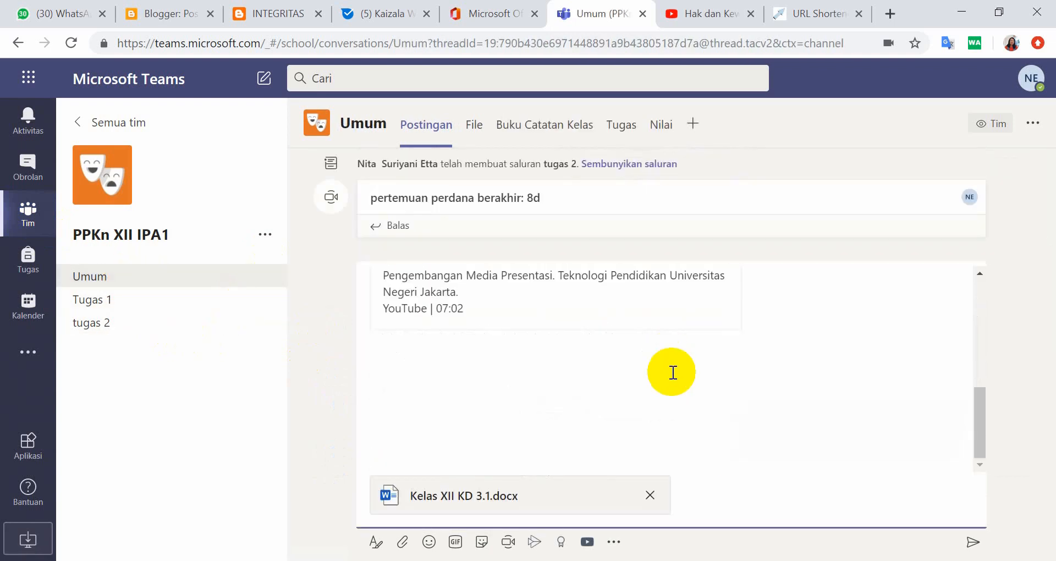
{"action": "scroll", "coordinate": [672, 372], "scroll_direction": "up", "scroll_amount": 4}
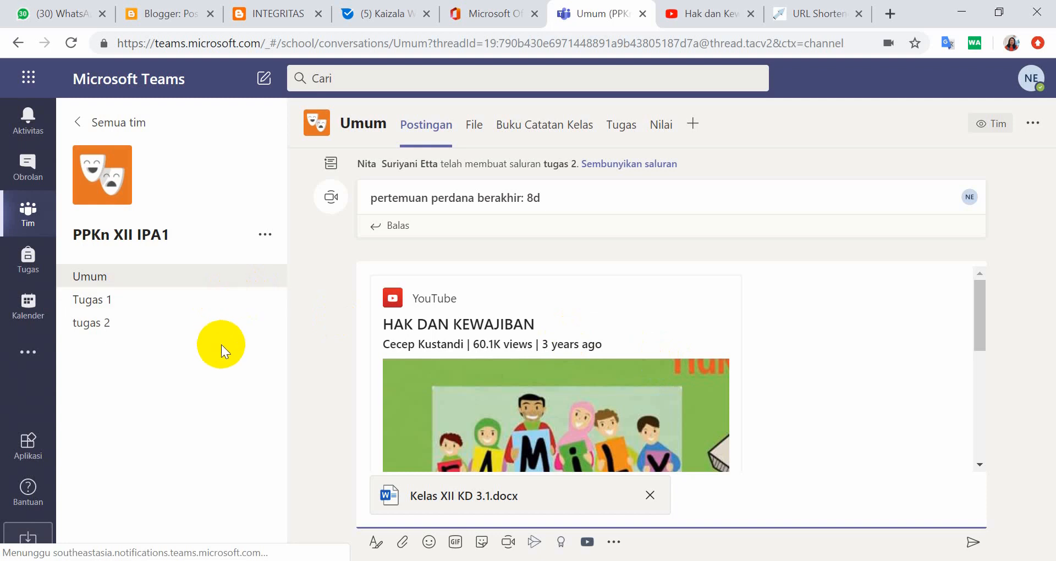